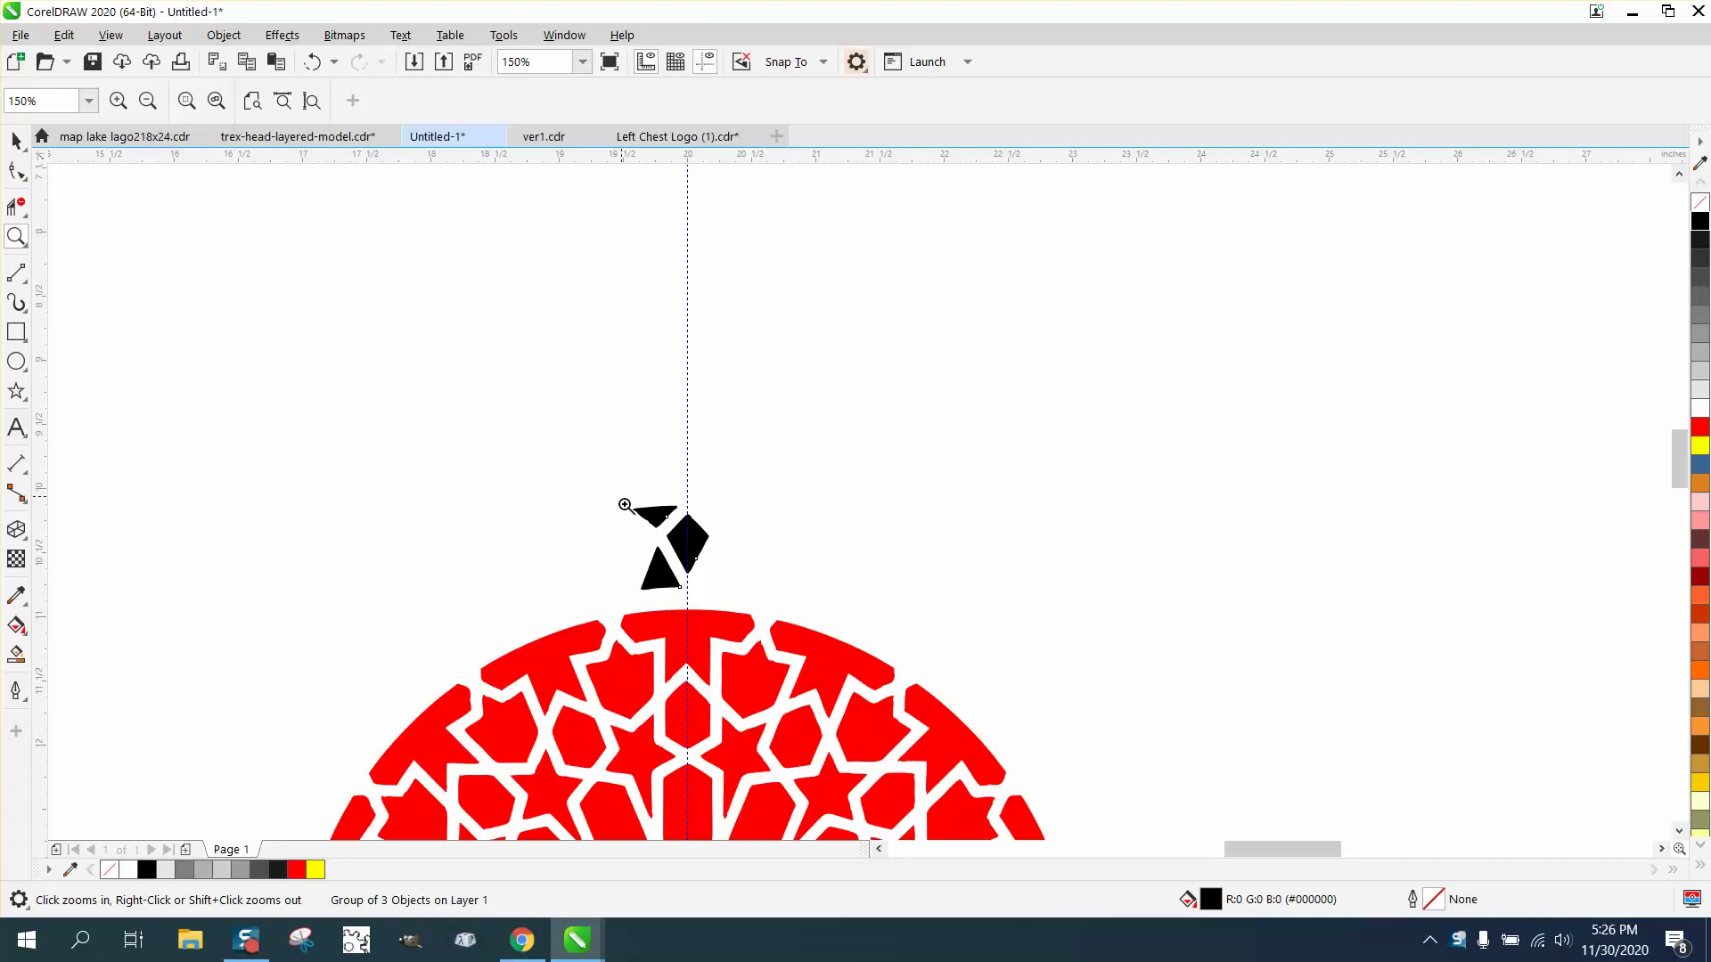
# - Ungroup the three black shapes above the red circular pattern
pyautogui.moveTo(624, 505); pyautogui.dragTo(766, 613)
pyautogui.click(16, 141)
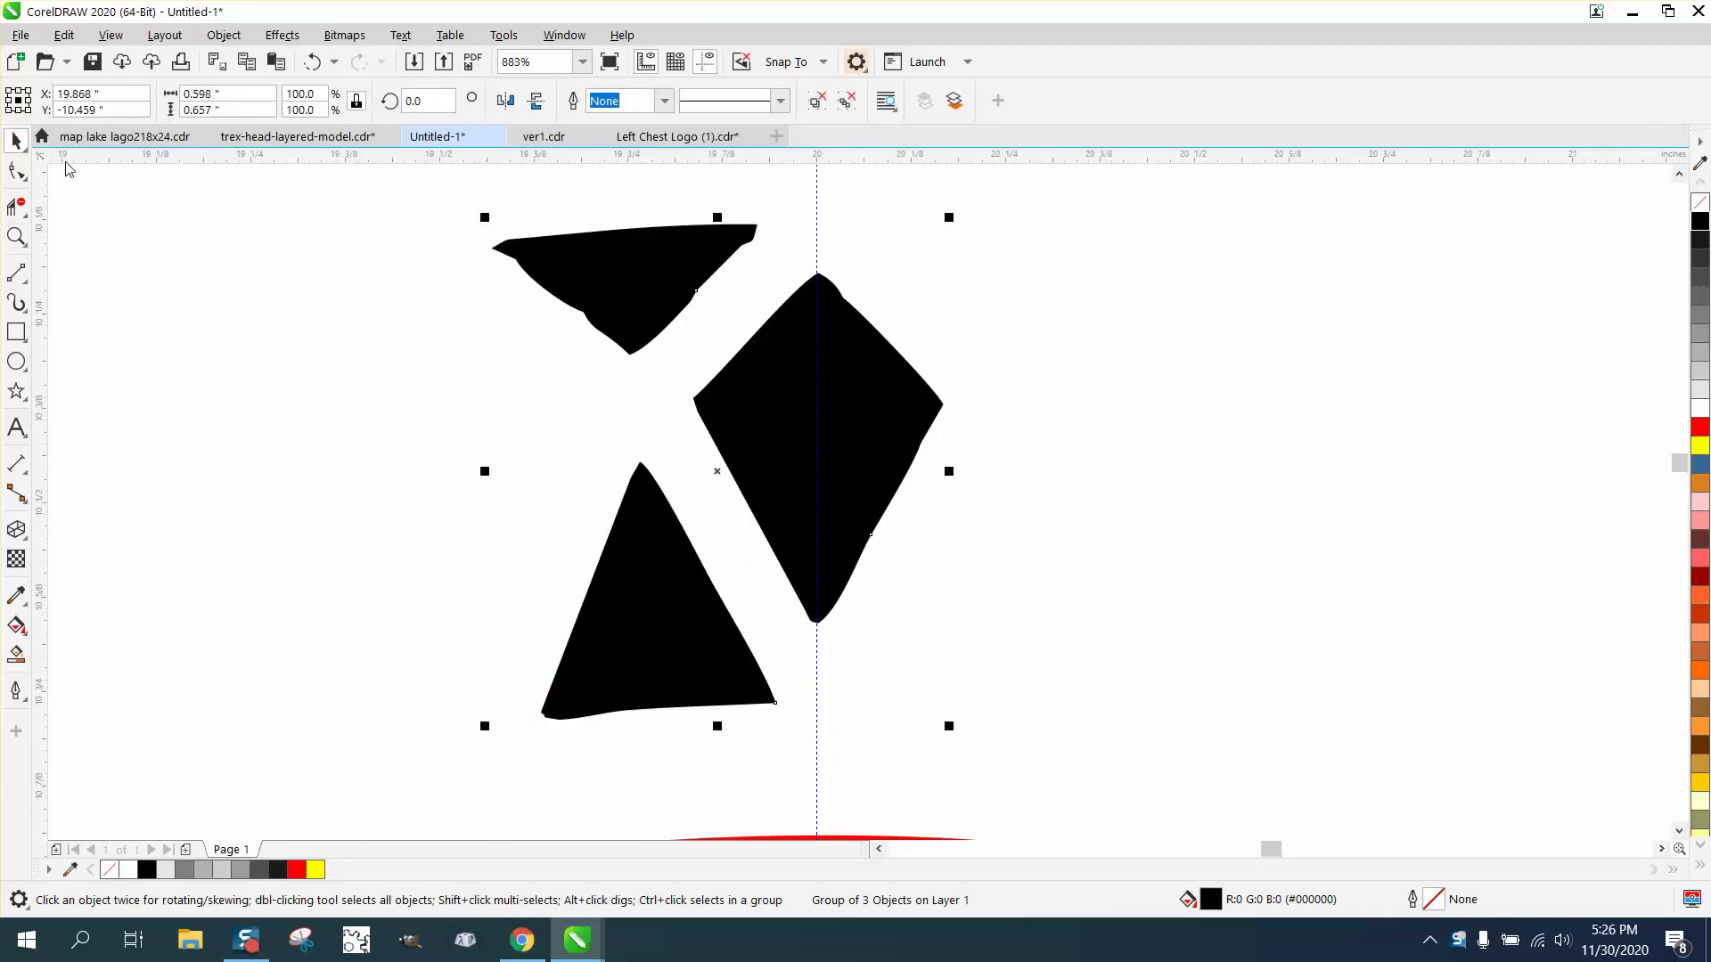
pyautogui.click(223, 35)
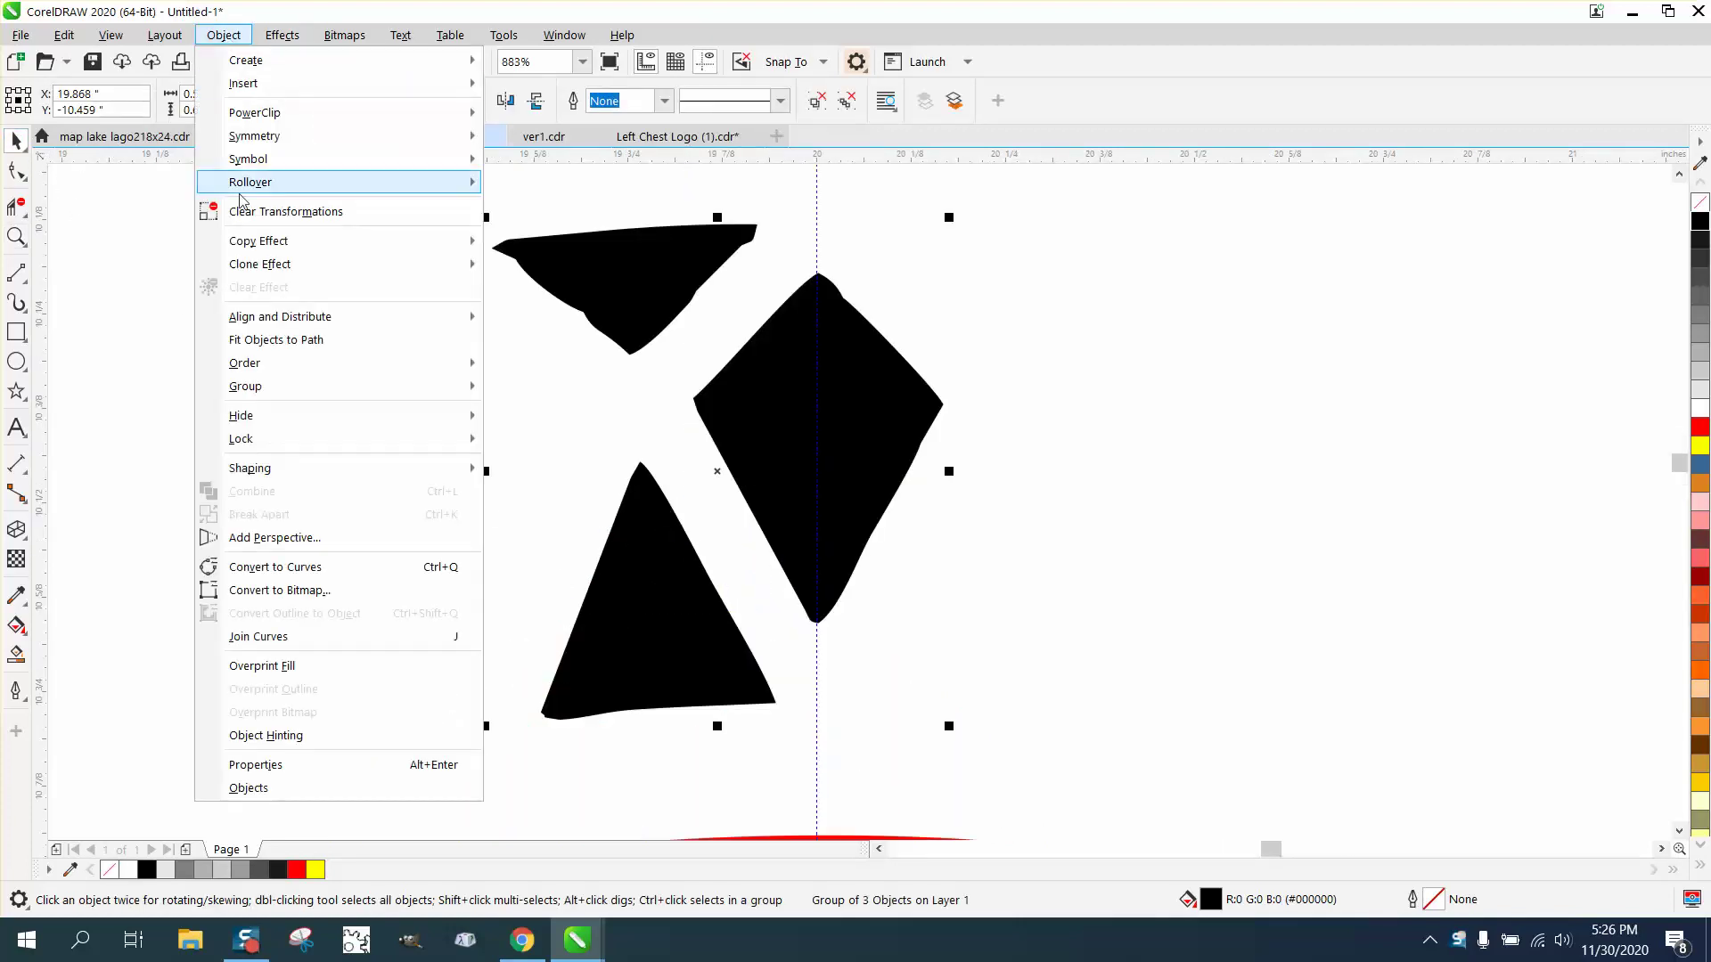
pyautogui.moveTo(255, 384)
pyautogui.click(557, 411)
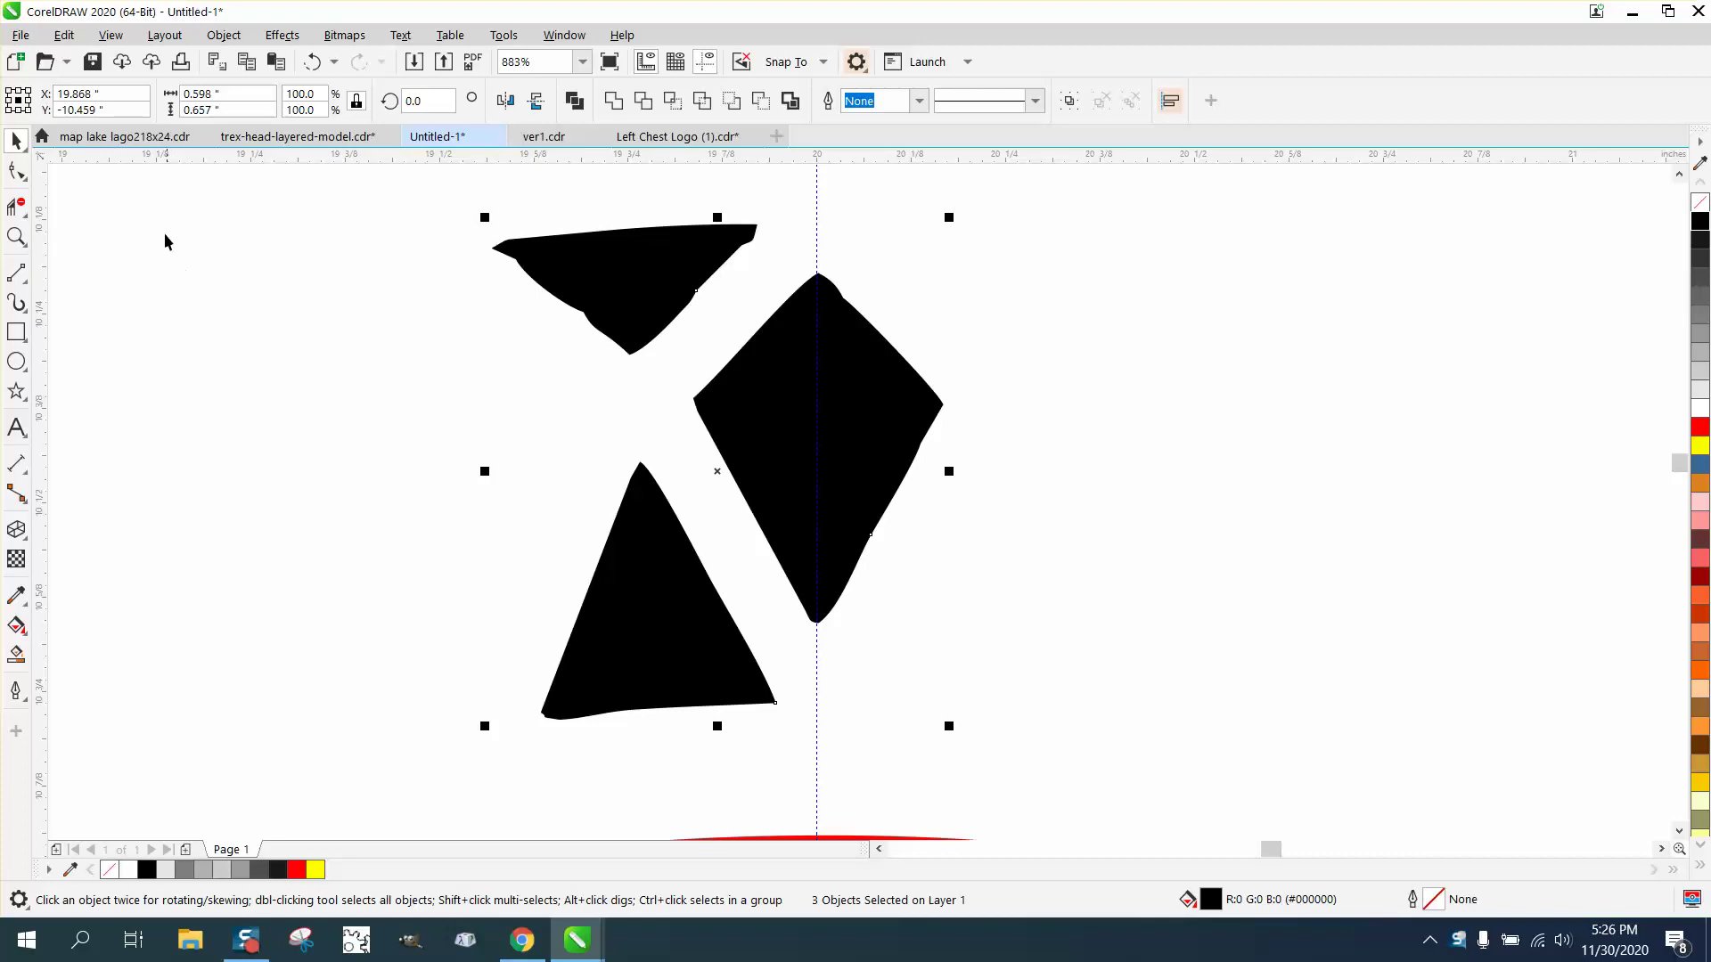
# - Delete the extra nodes along the upper edge of the upper black triangle
pyautogui.click(16, 169)
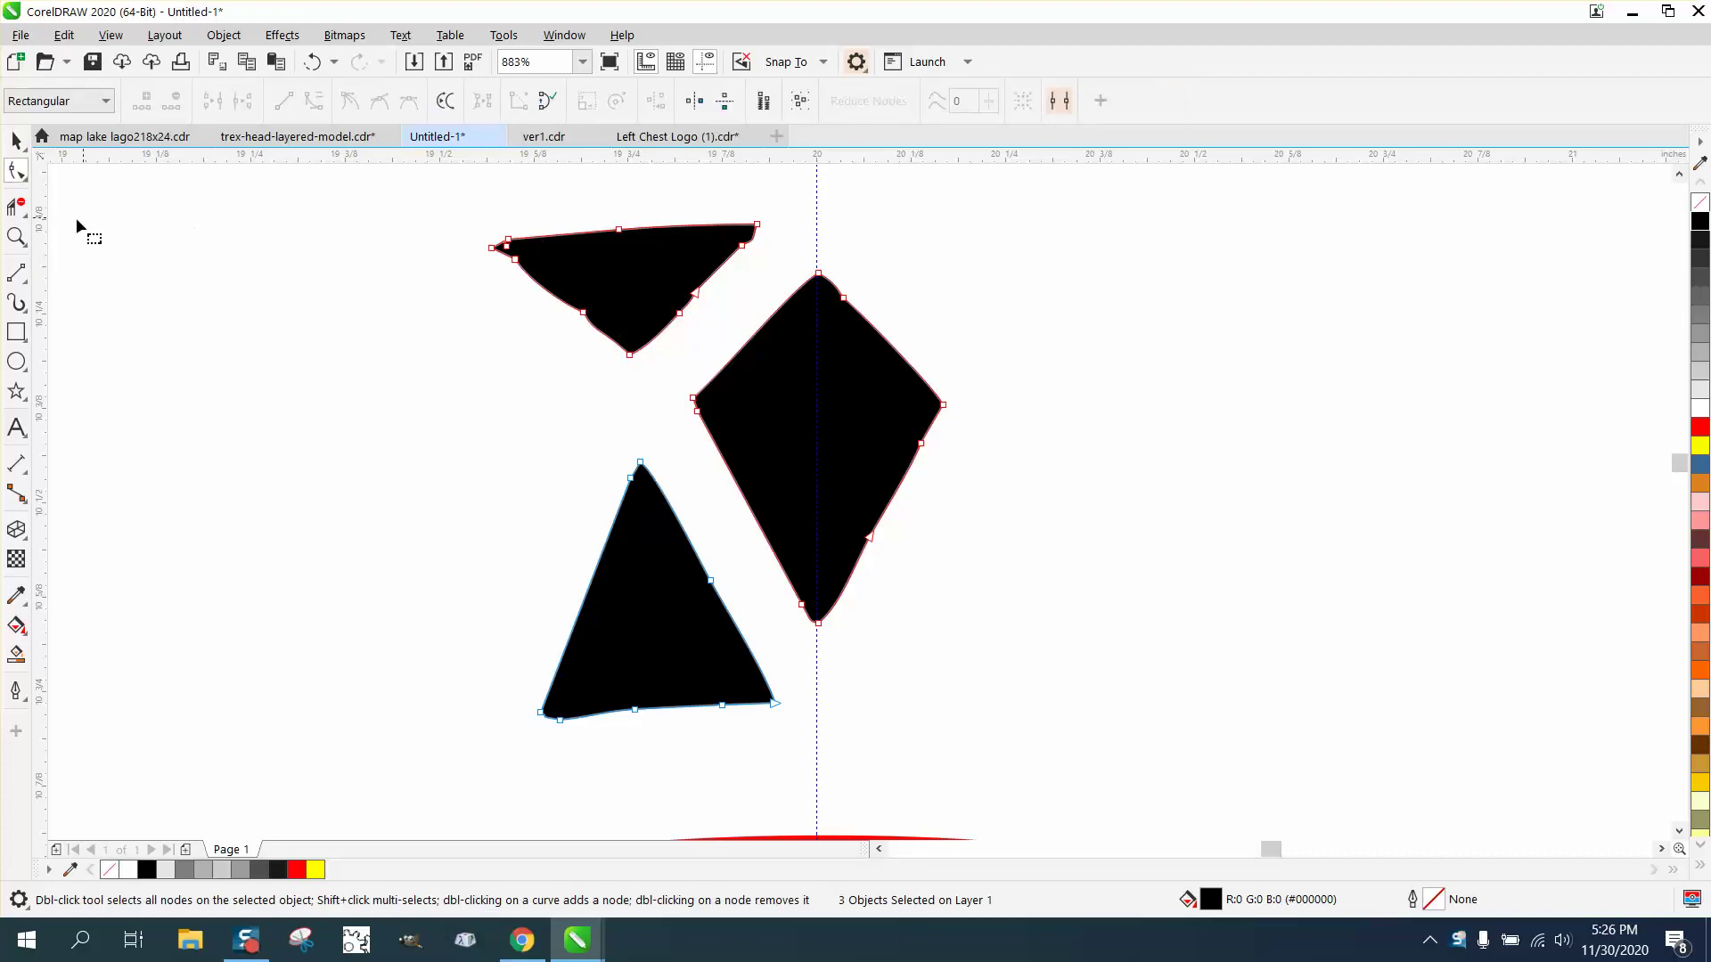
pyautogui.click(16, 236)
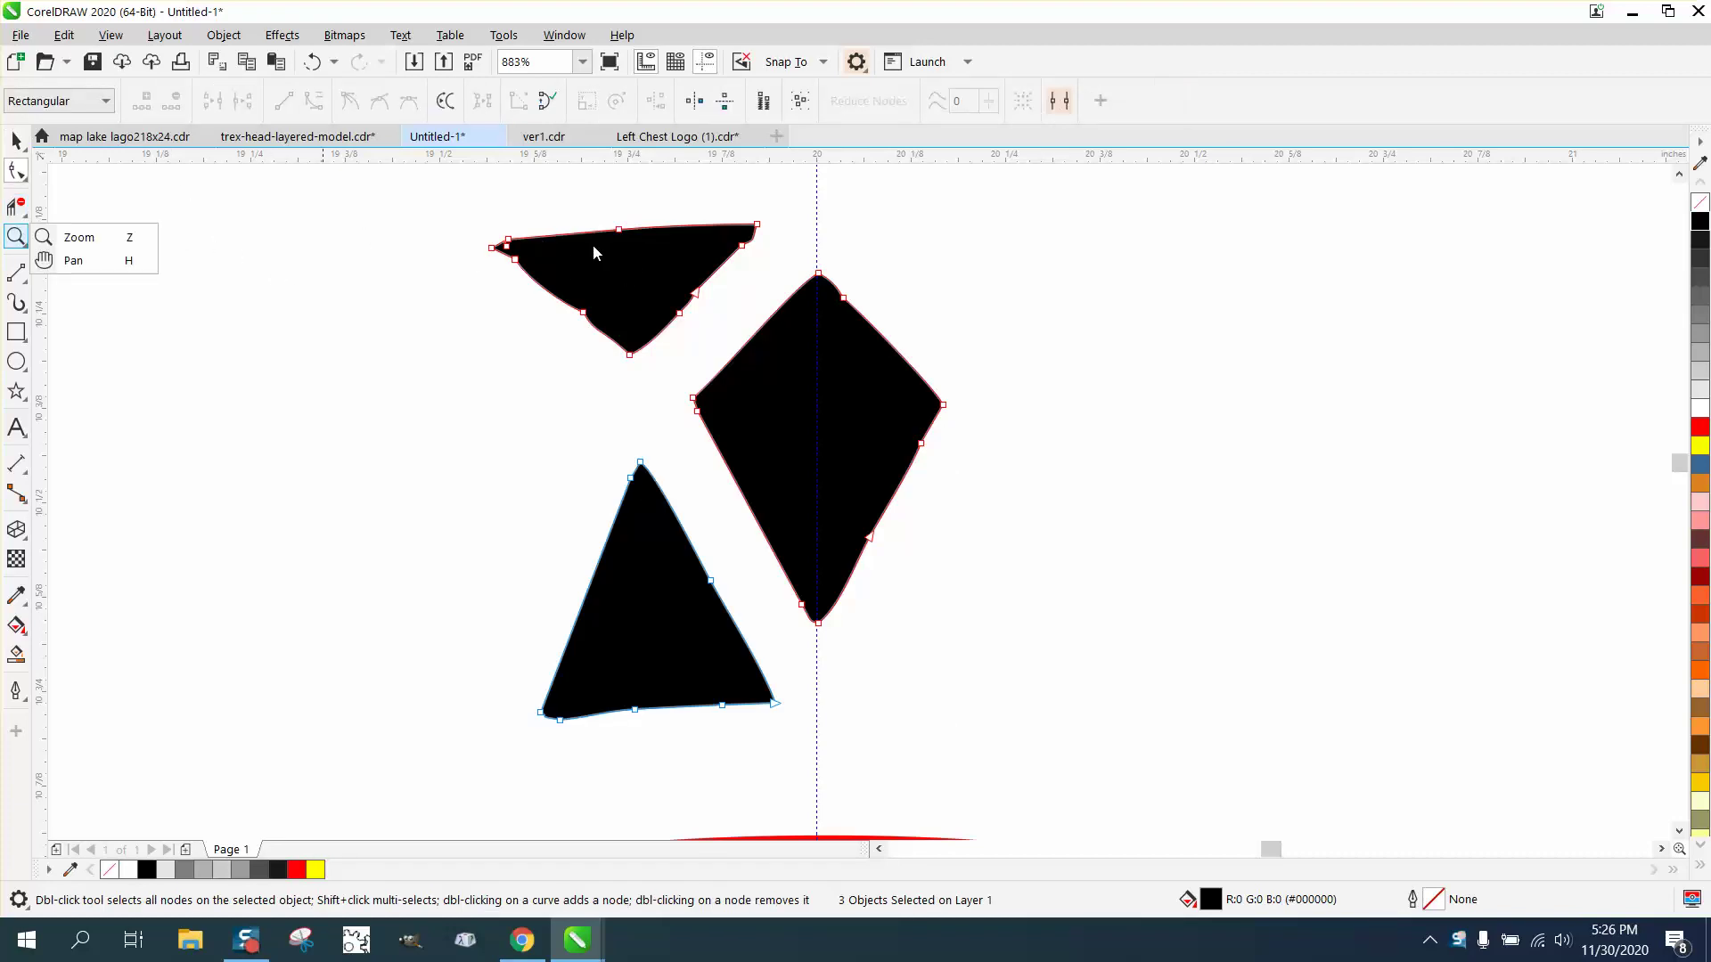
pyautogui.click(71, 239)
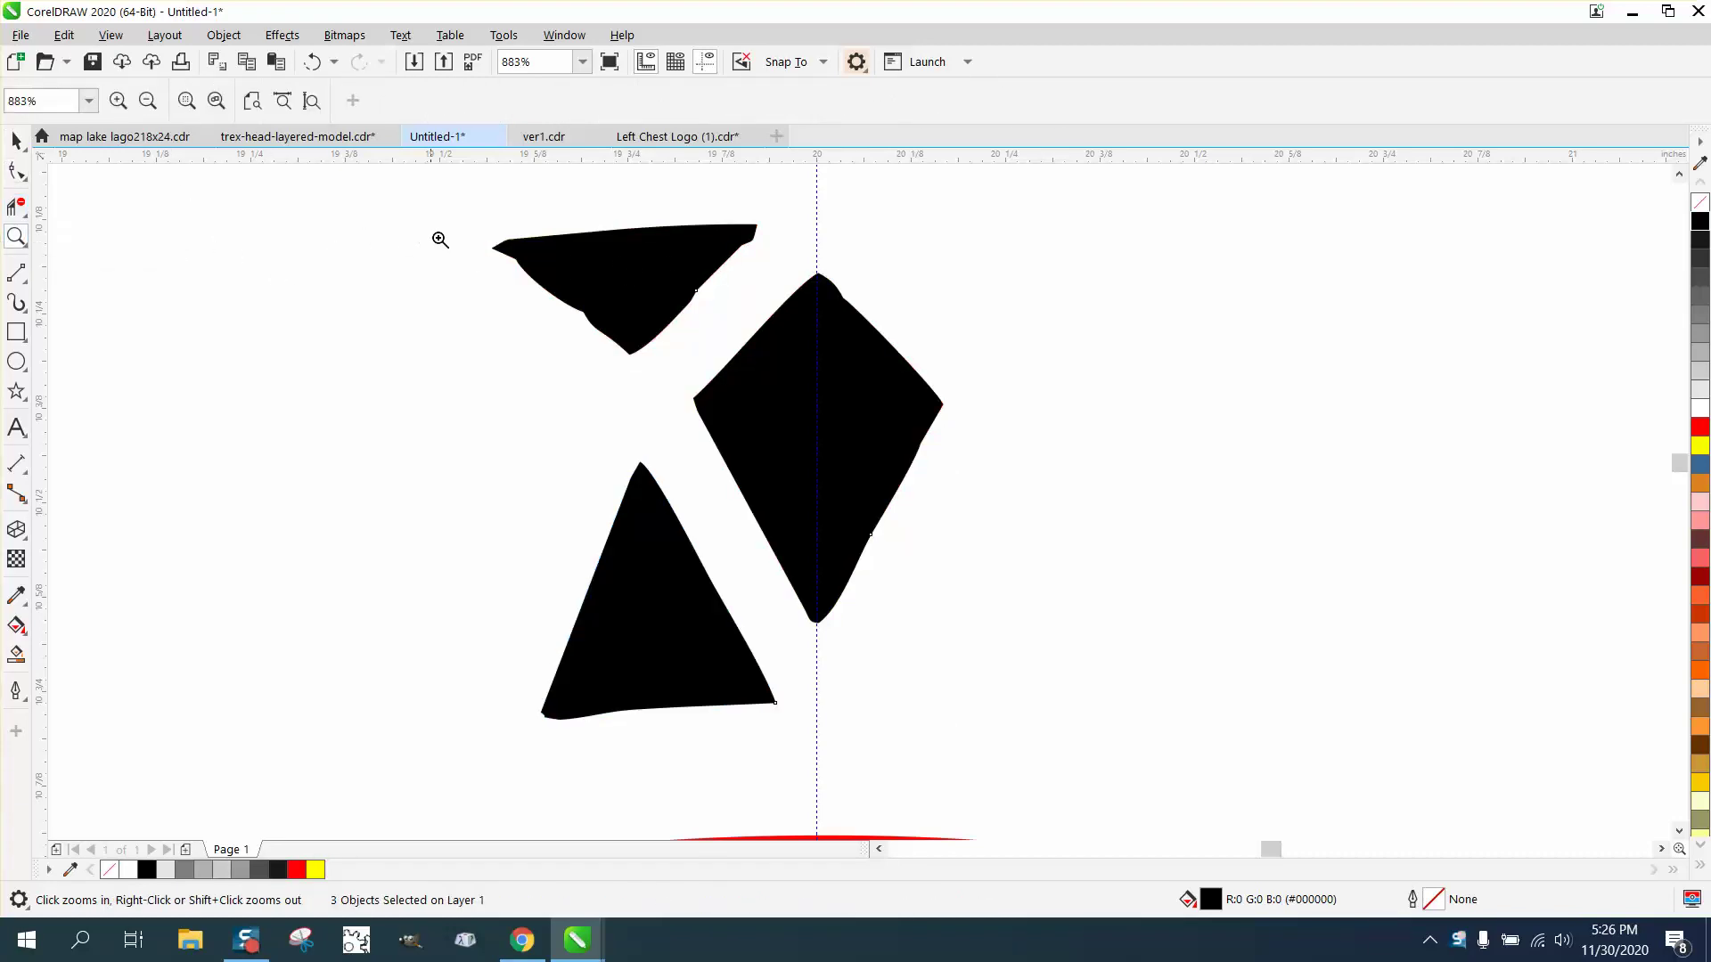
pyautogui.moveTo(447, 214); pyautogui.dragTo(925, 449)
pyautogui.press('F10')
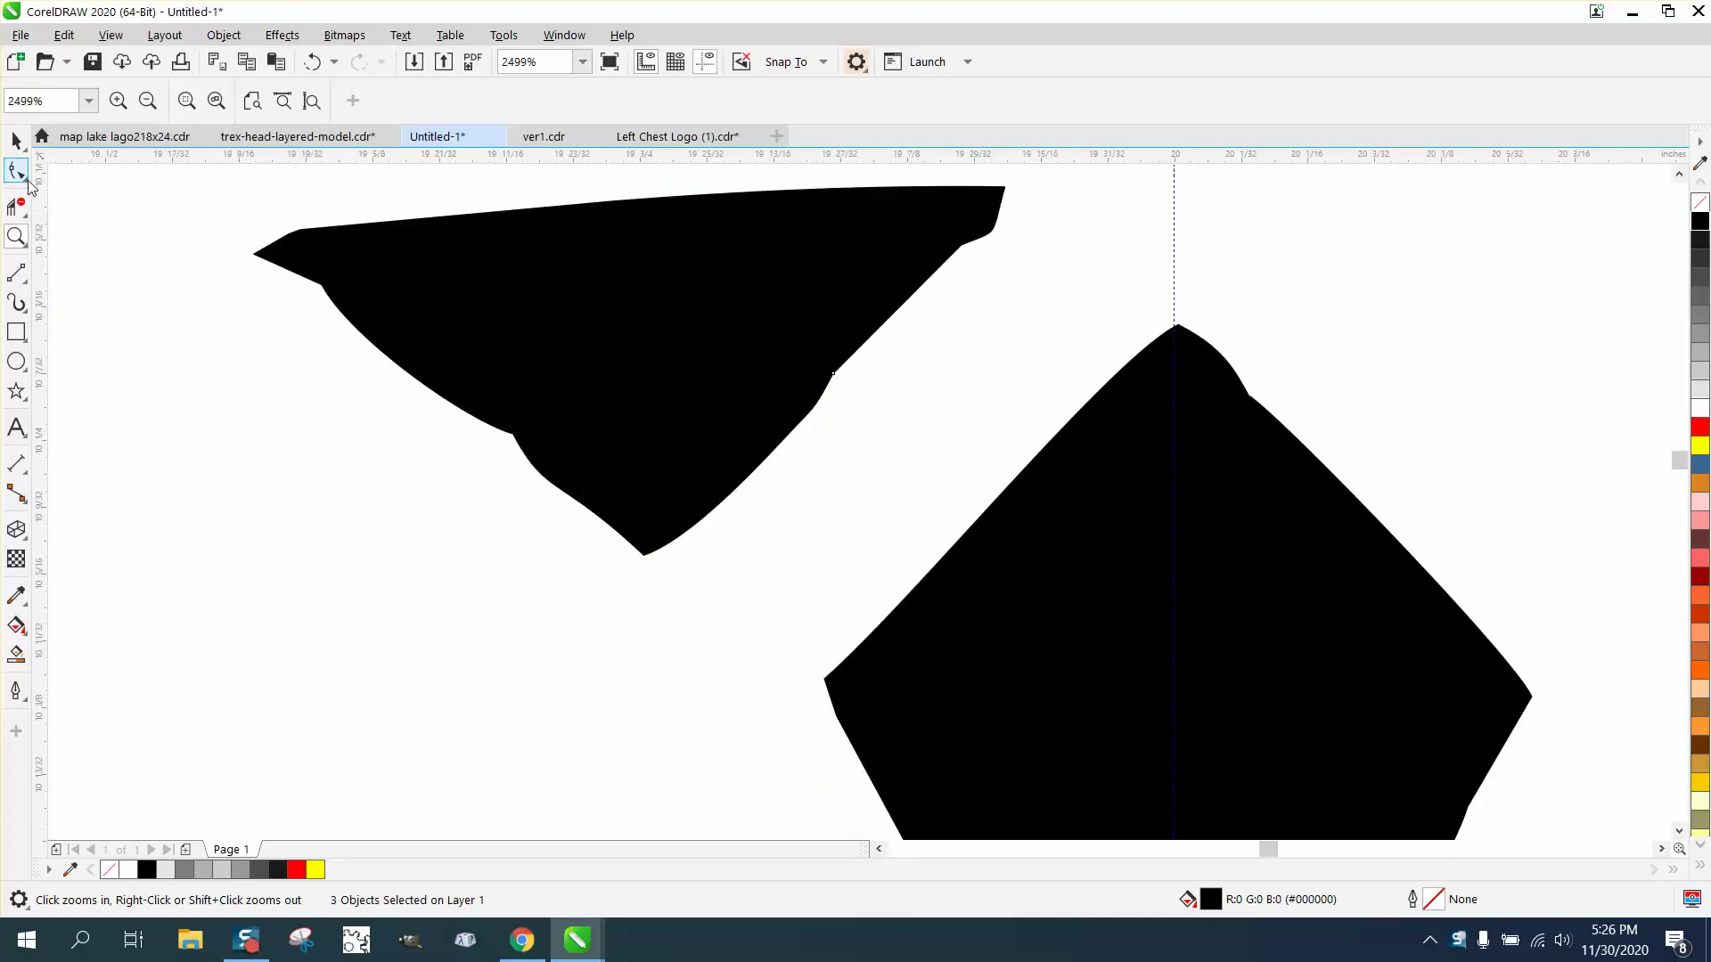
pyautogui.moveTo(308, 267); pyautogui.dragTo(464, 463)
pyautogui.click(311, 64)
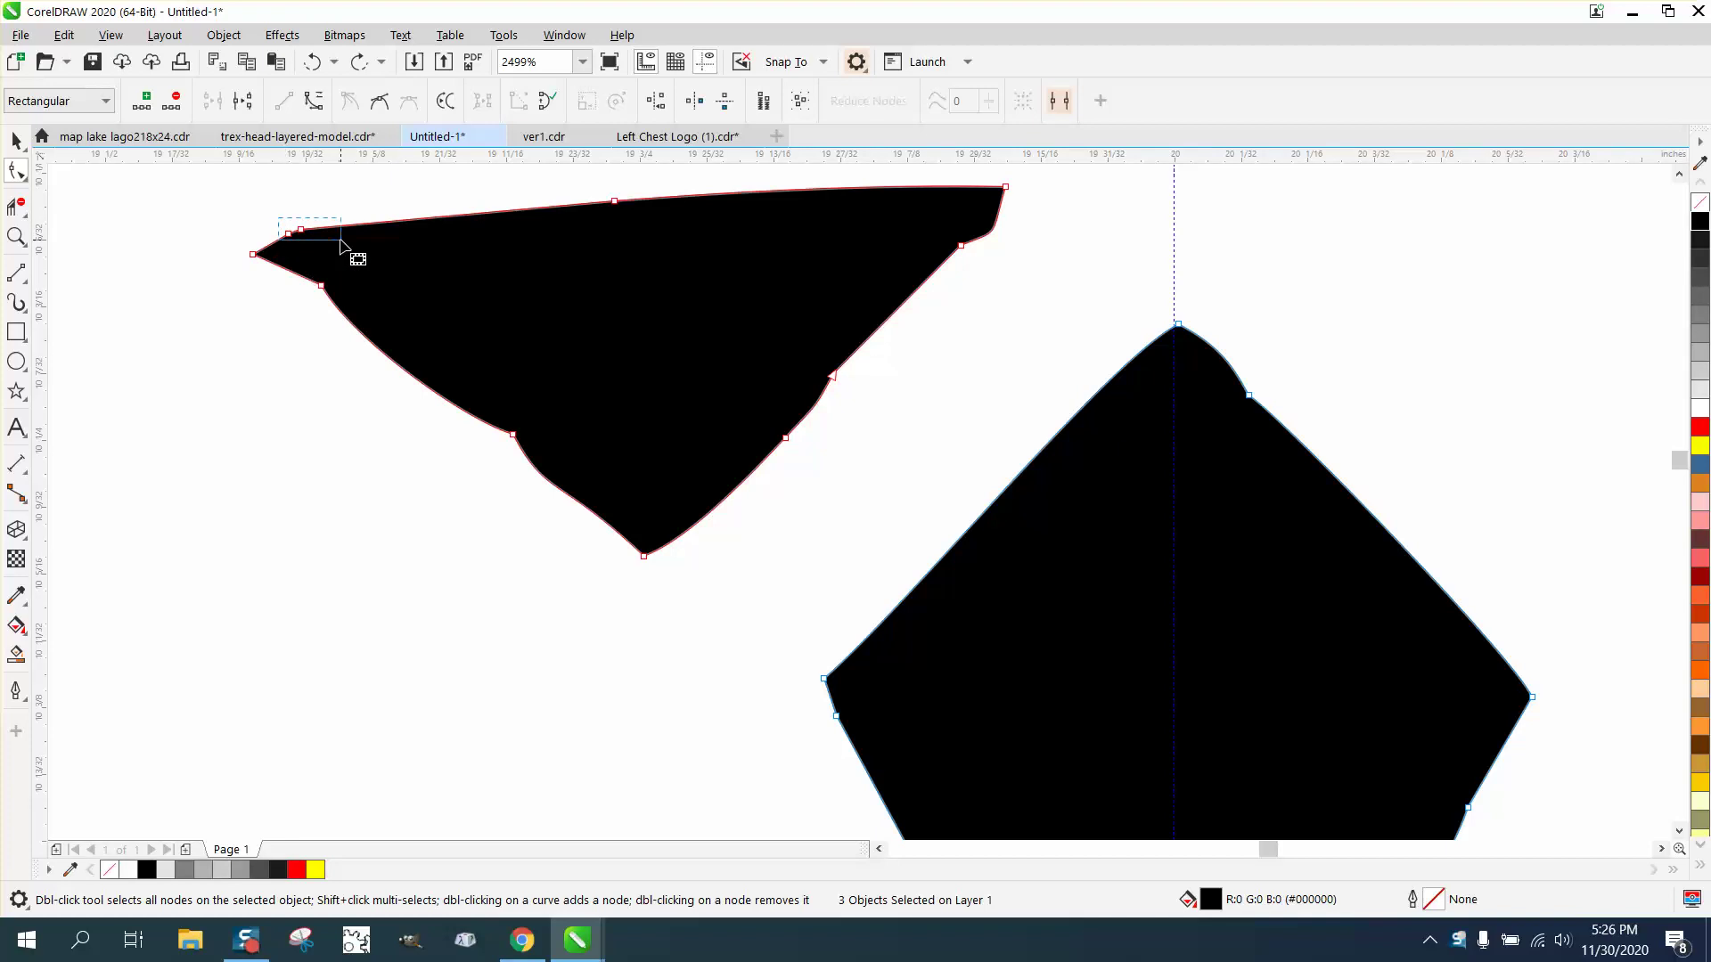
pyautogui.moveTo(351, 246); pyautogui.dragTo(721, 214)
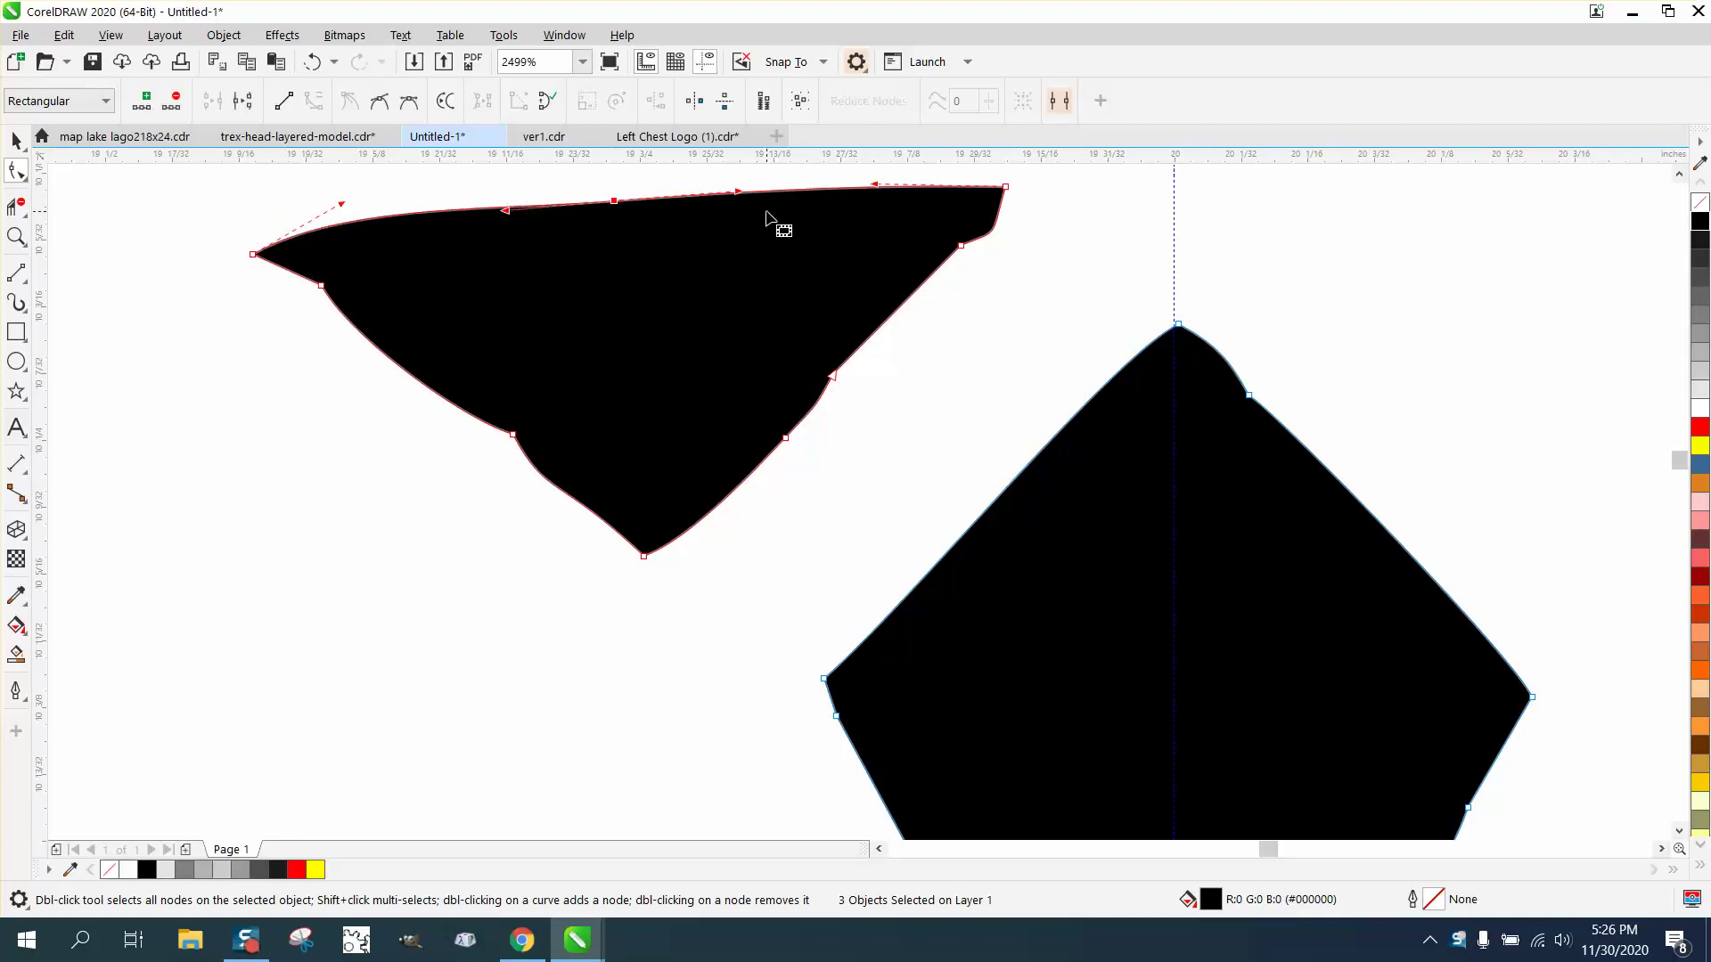
pyautogui.press('Delete')
# - Convert the segments at the upper triangle's two top corner nodes to straight lines
pyautogui.click(1005, 188)
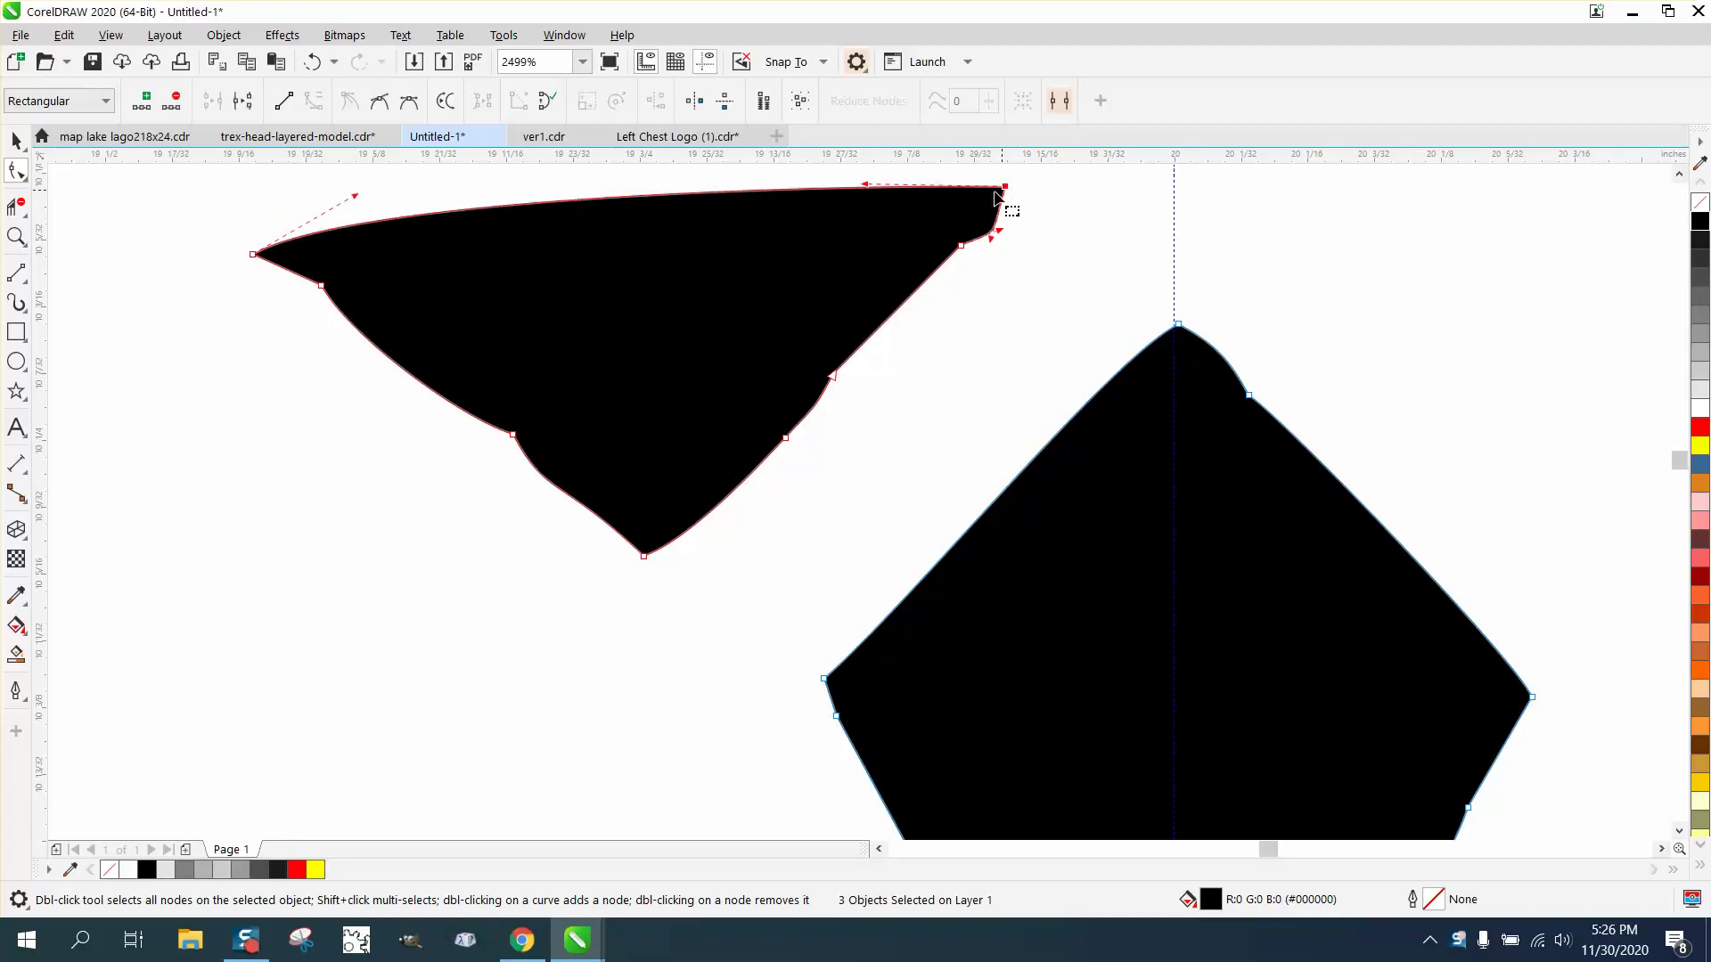
pyautogui.keyDown('shift'); pyautogui.click(254, 255); pyautogui.keyUp('shift')
pyautogui.rightClick(257, 256)
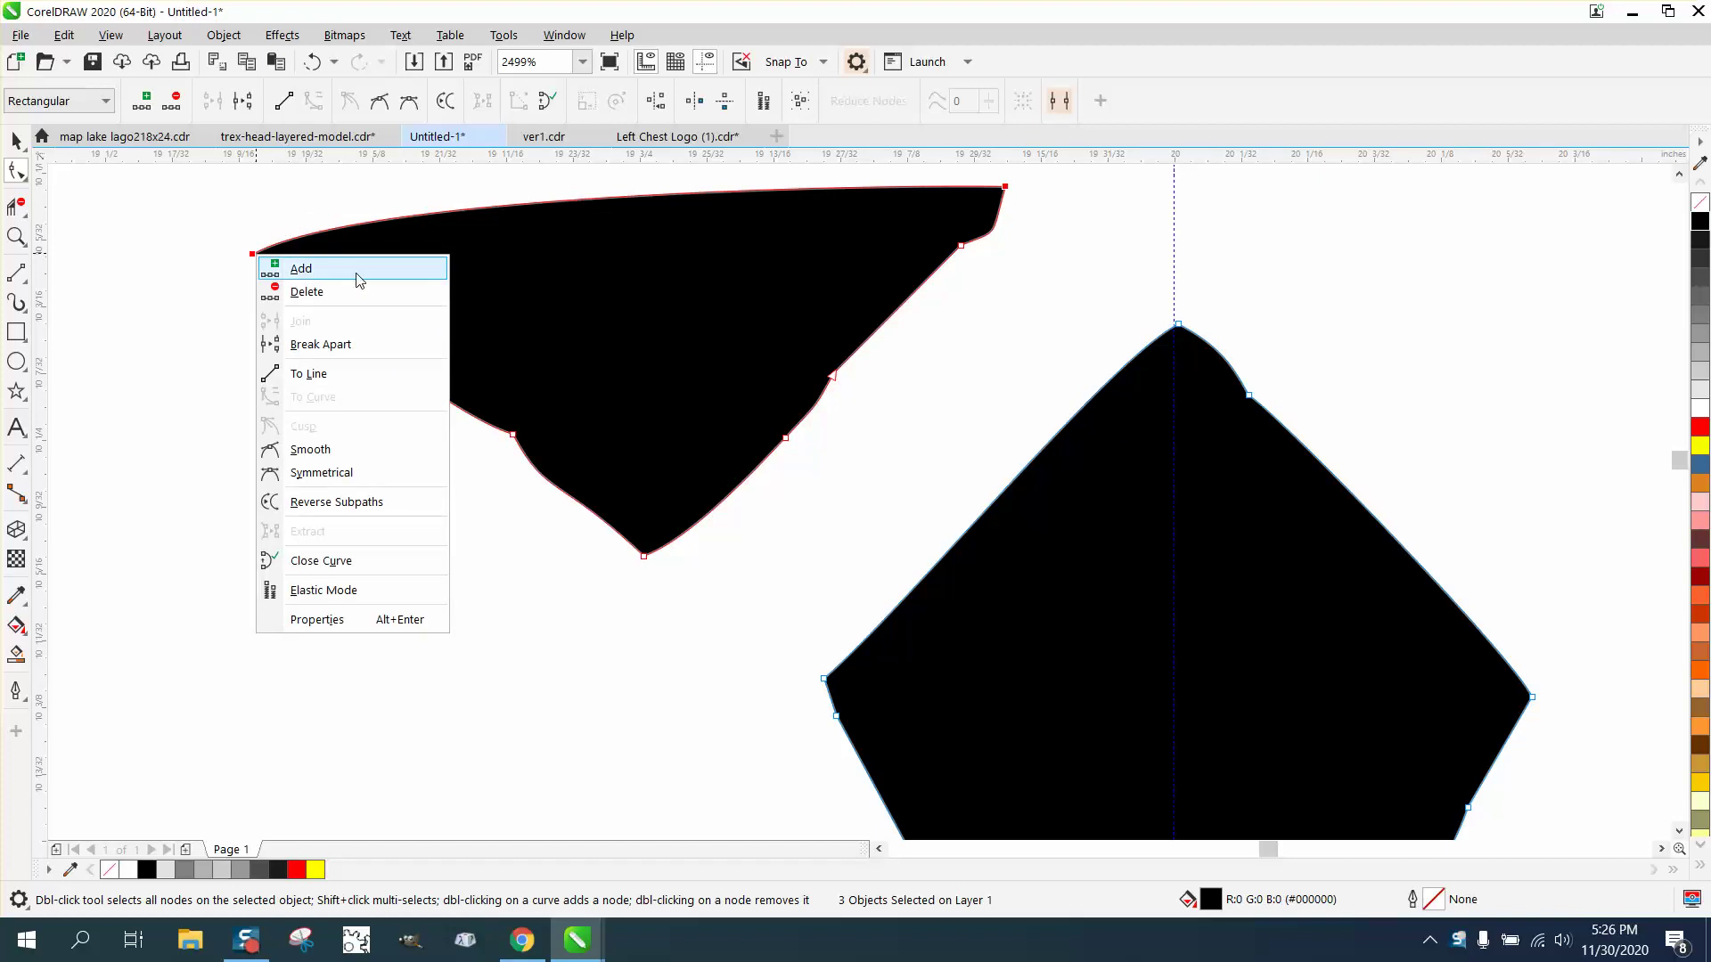
pyautogui.click(338, 374)
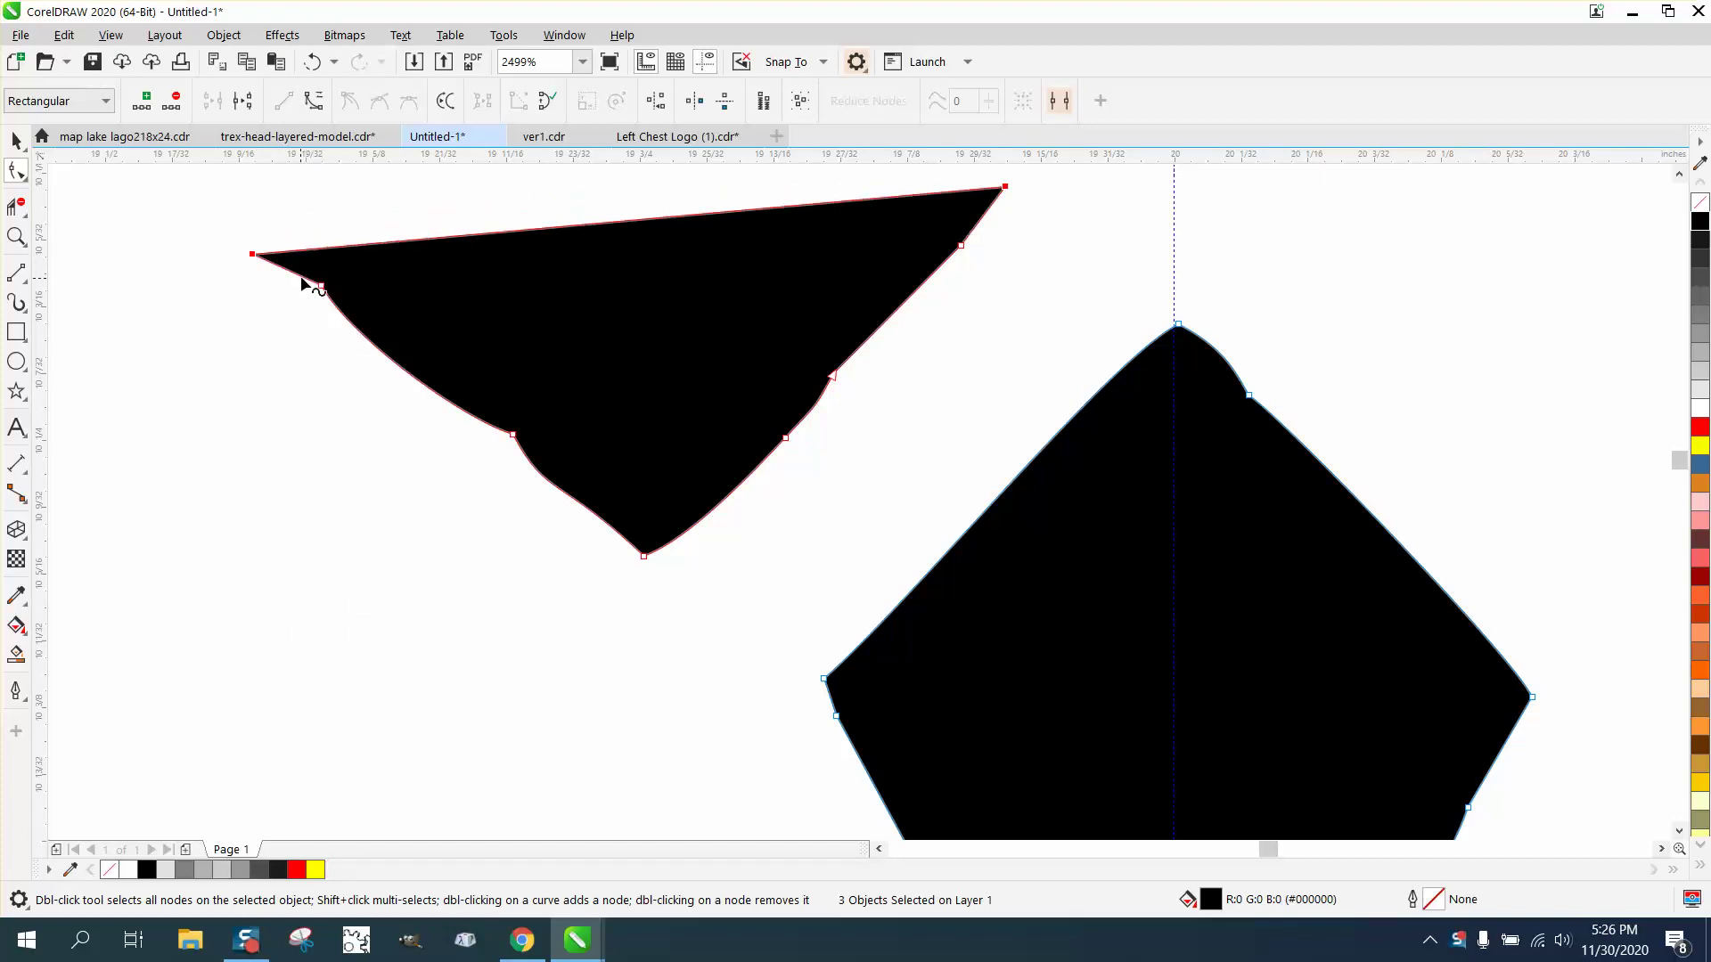
# - Delete the extra nodes along the two lower sides of the upper triangle, keeping only its three corner nodes
pyautogui.moveTo(313, 237); pyautogui.dragTo(572, 517)
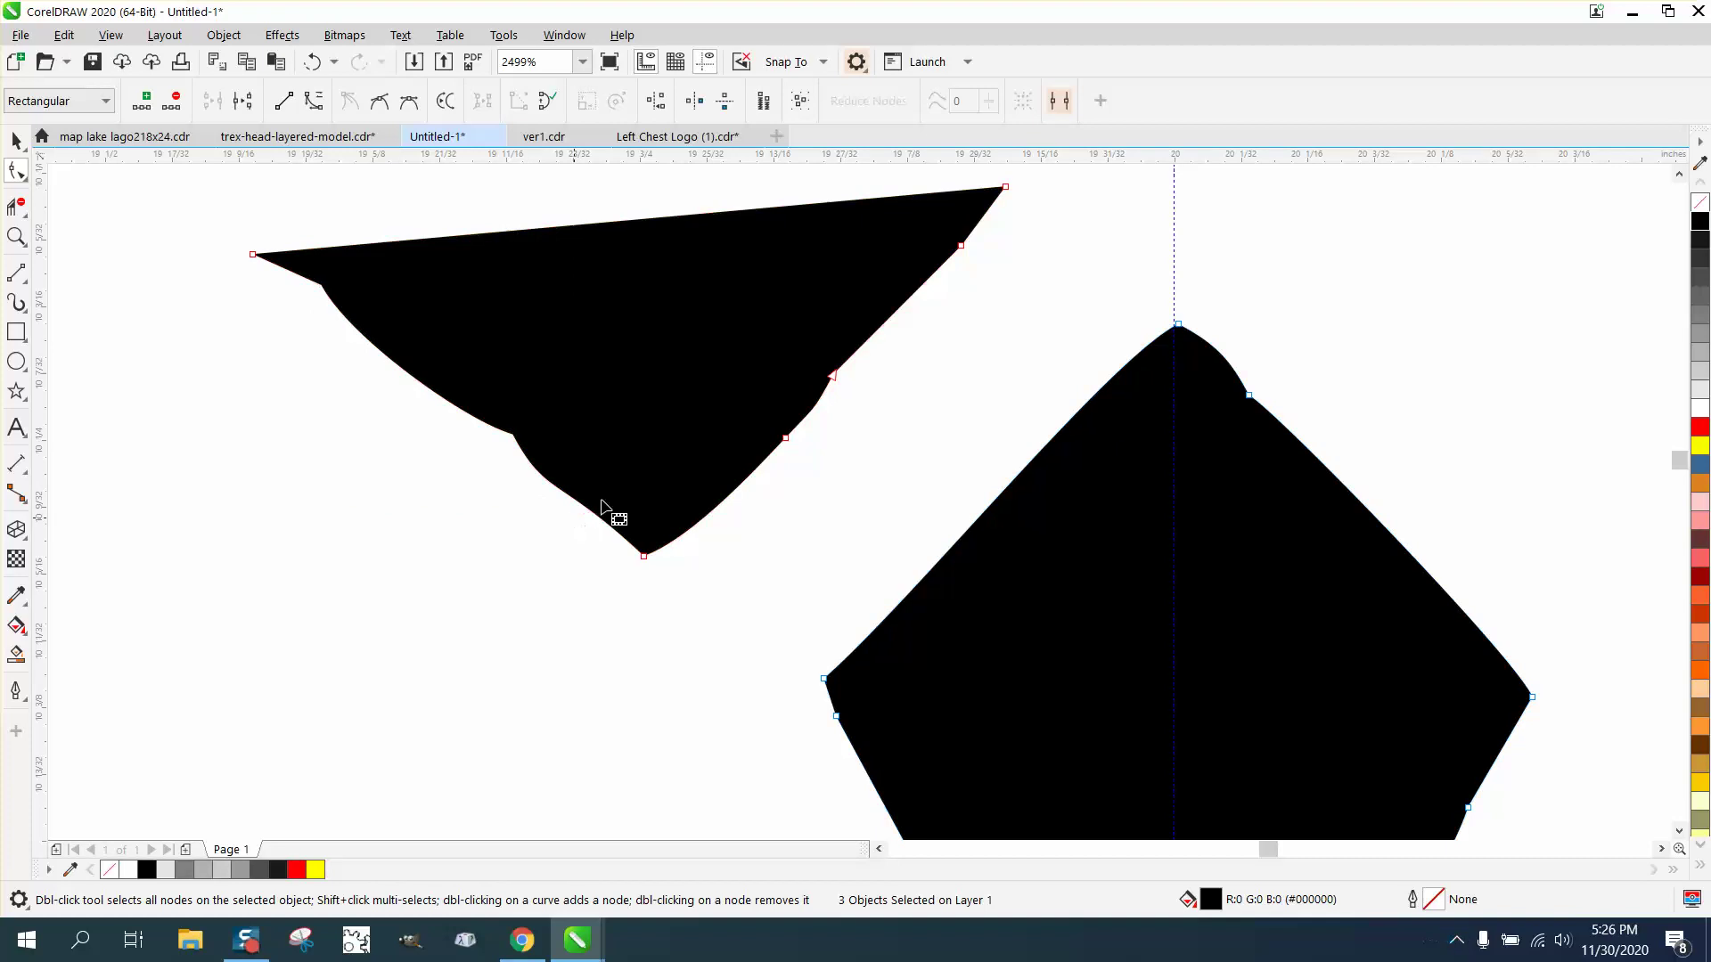
pyautogui.press('Delete')
pyautogui.moveTo(735, 328); pyautogui.dragTo(932, 500)
pyautogui.press('Delete')
pyautogui.moveTo(931, 230); pyautogui.dragTo(997, 296)
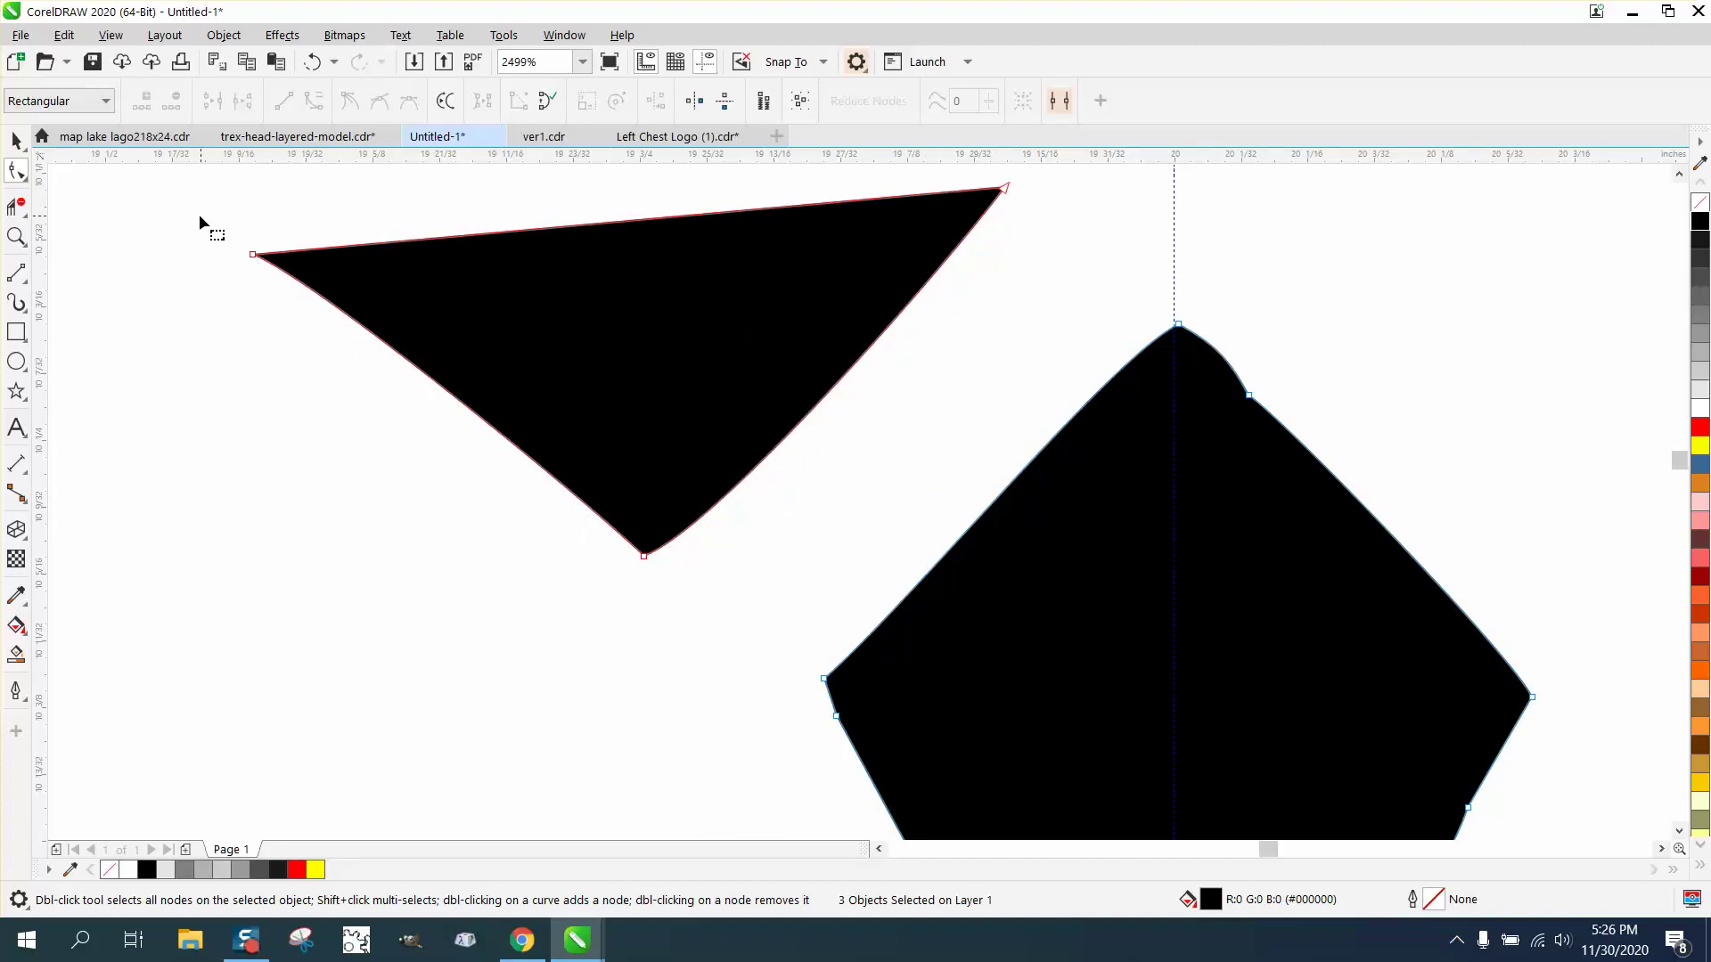
# - Convert the two lower sides of the upper triangle to straight lines
pyautogui.moveTo(199, 222); pyautogui.dragTo(653, 577)
pyautogui.rightClick(645, 557)
pyautogui.click(717, 294)
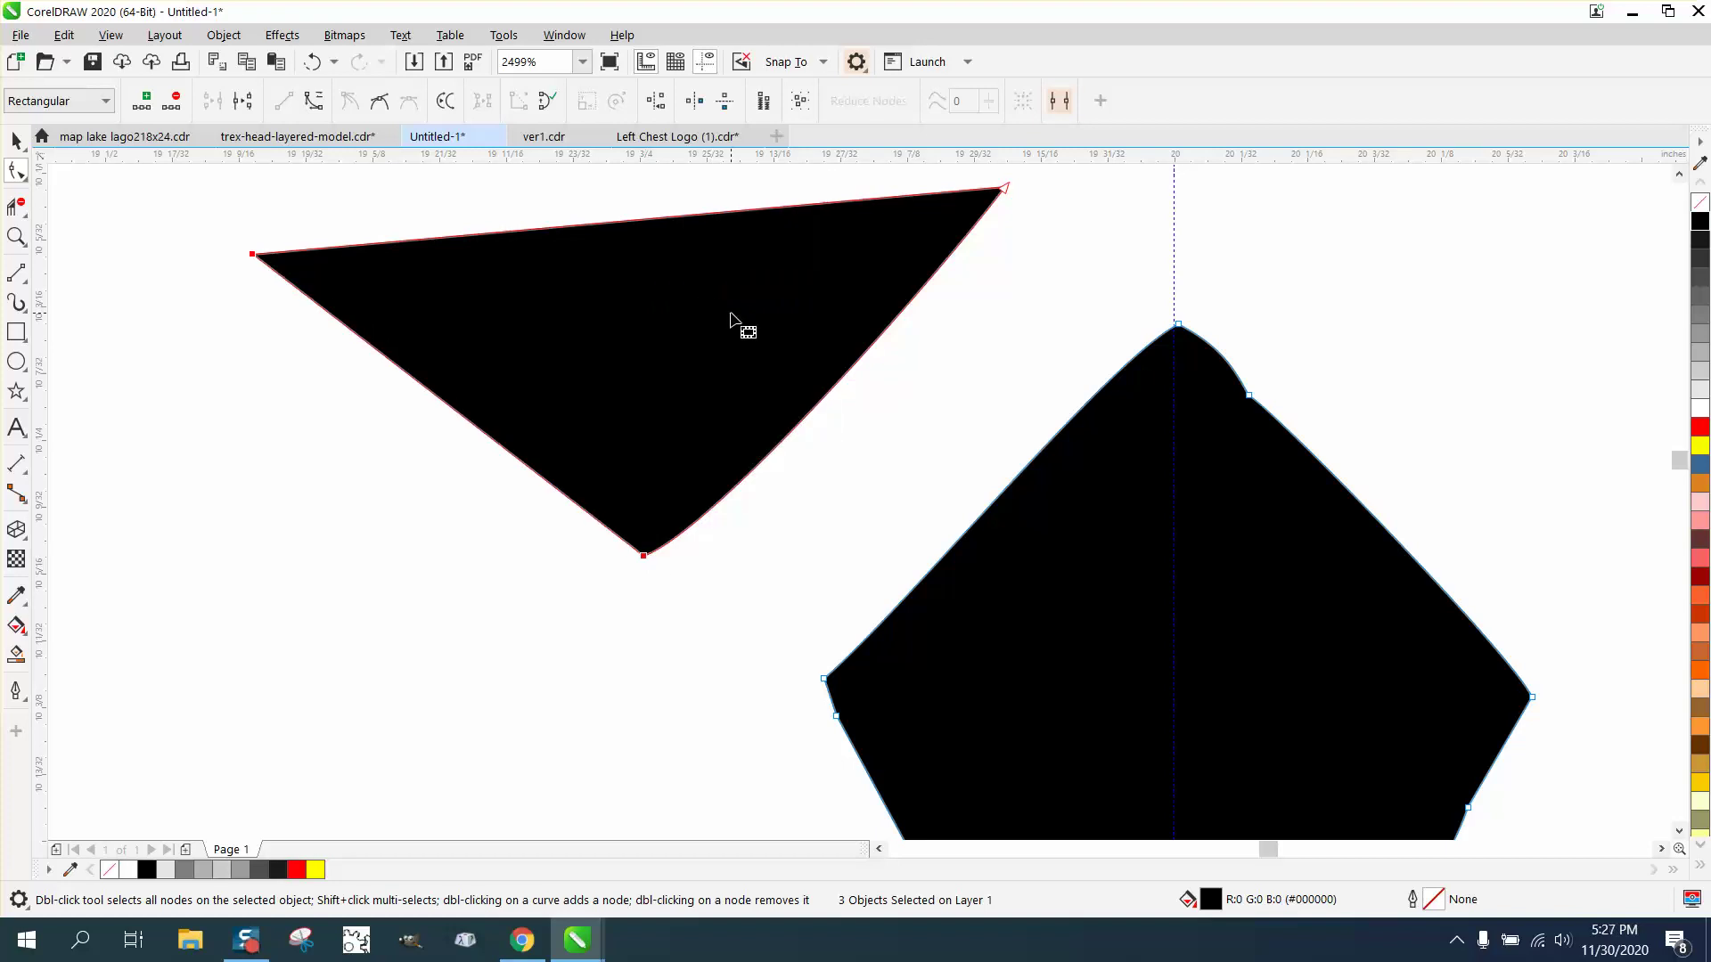
pyautogui.moveTo(1031, 187); pyautogui.dragTo(630, 575)
pyautogui.rightClick(643, 559)
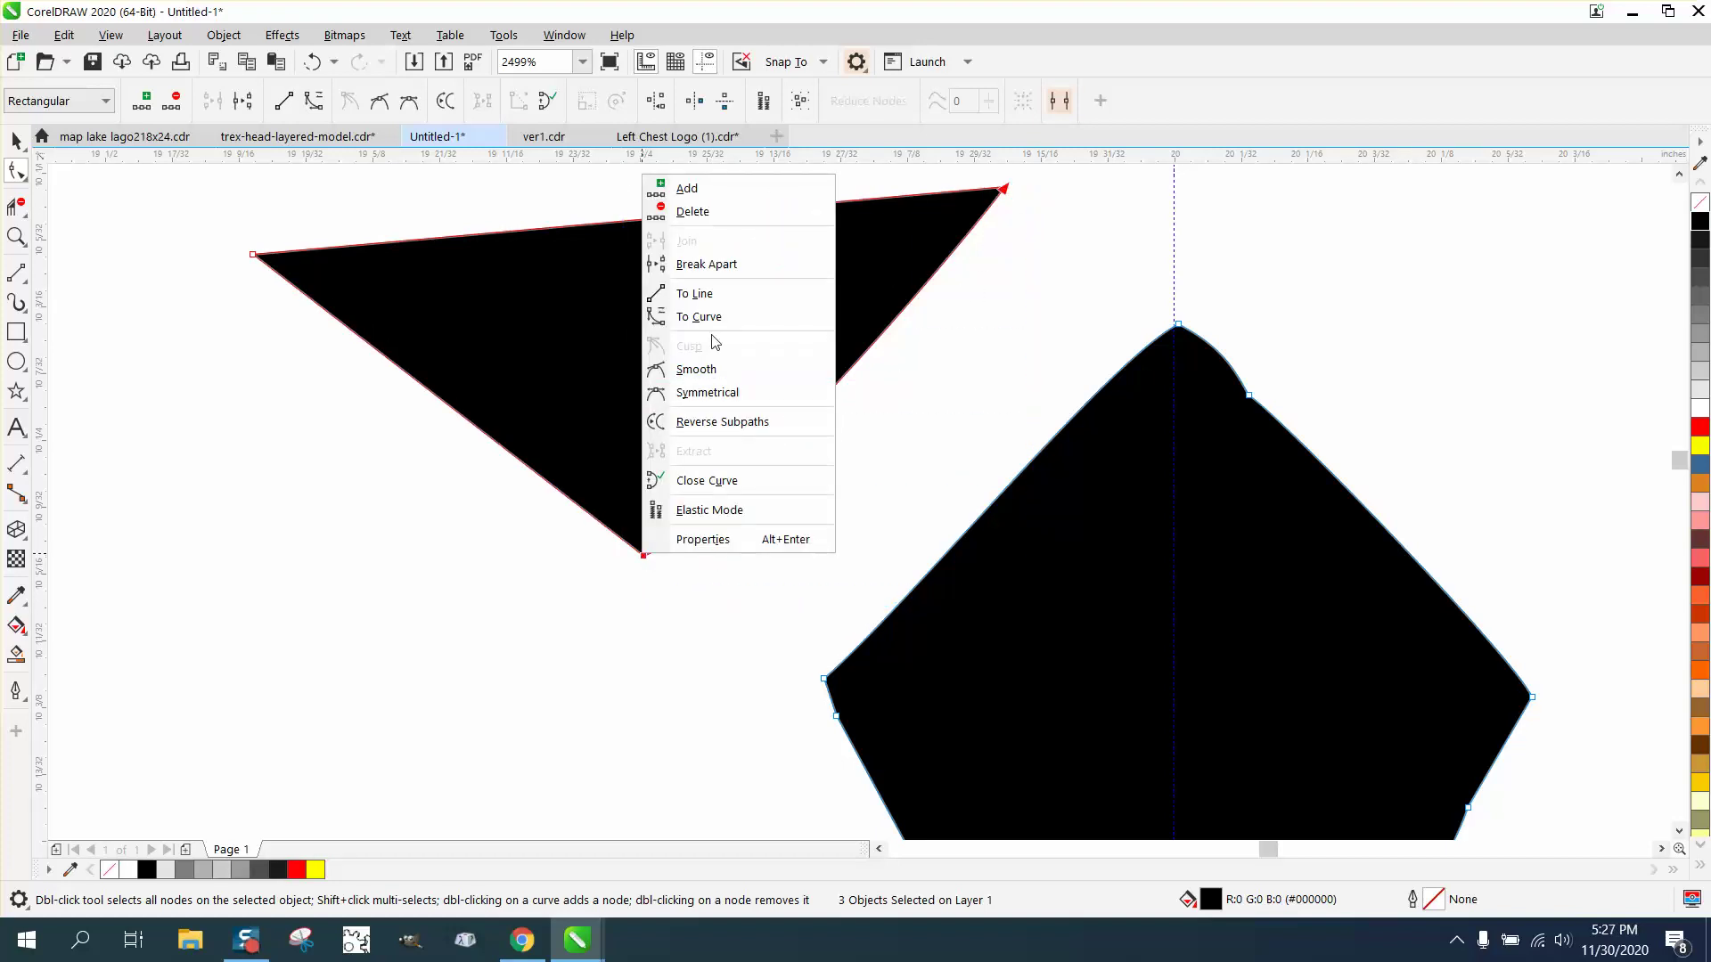
pyautogui.click(716, 287)
# - Delete the extra nodes from the black diamond so only its four corner nodes remain
pyautogui.scroll(-3, 713, 370)
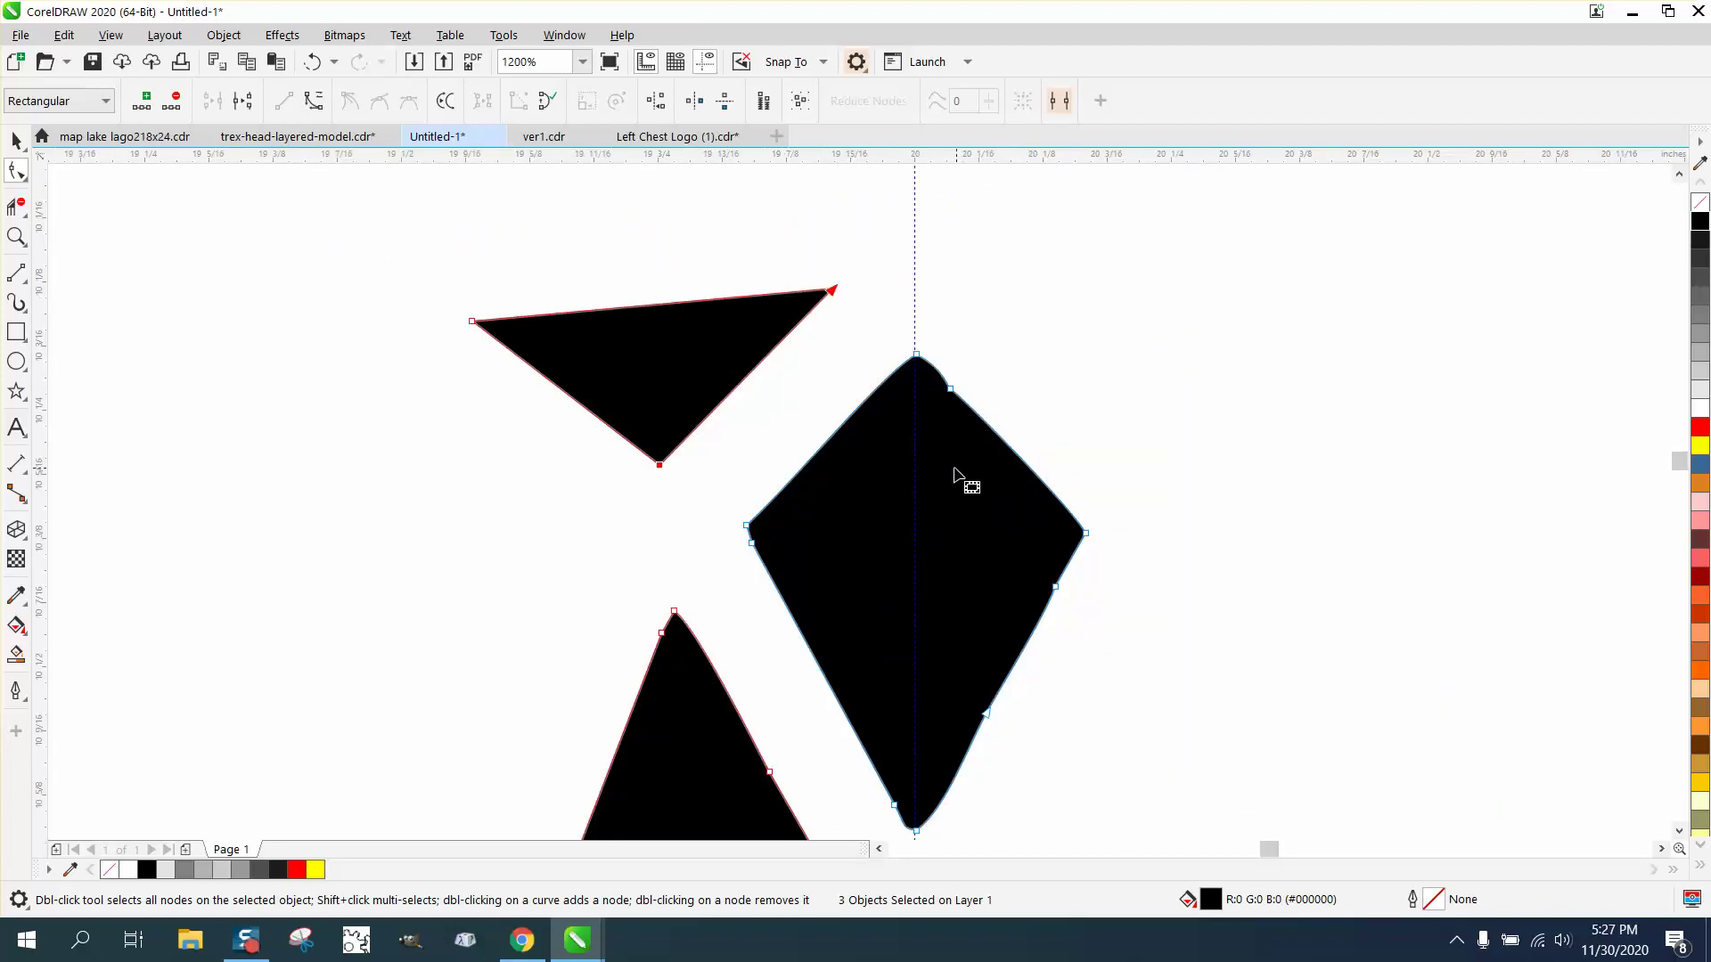
pyautogui.click(952, 392)
pyautogui.press('Delete')
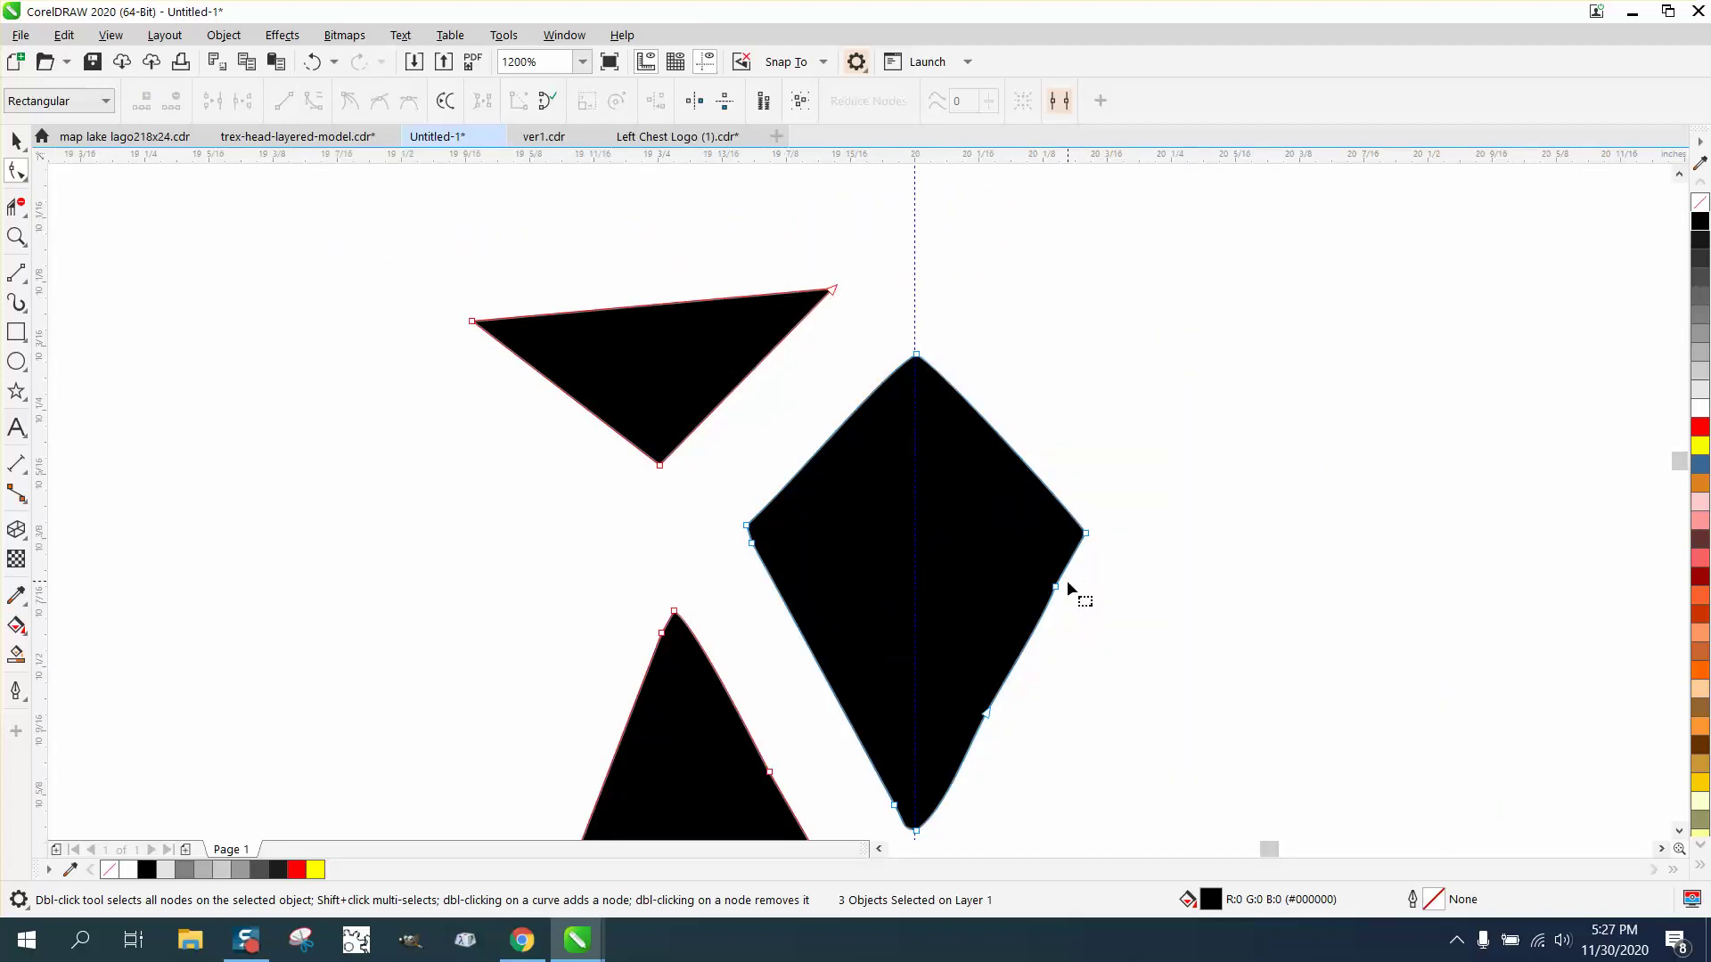
pyautogui.doubleClick(1056, 587)
pyautogui.moveTo(1049, 671); pyautogui.dragTo(974, 741)
pyautogui.press('Delete')
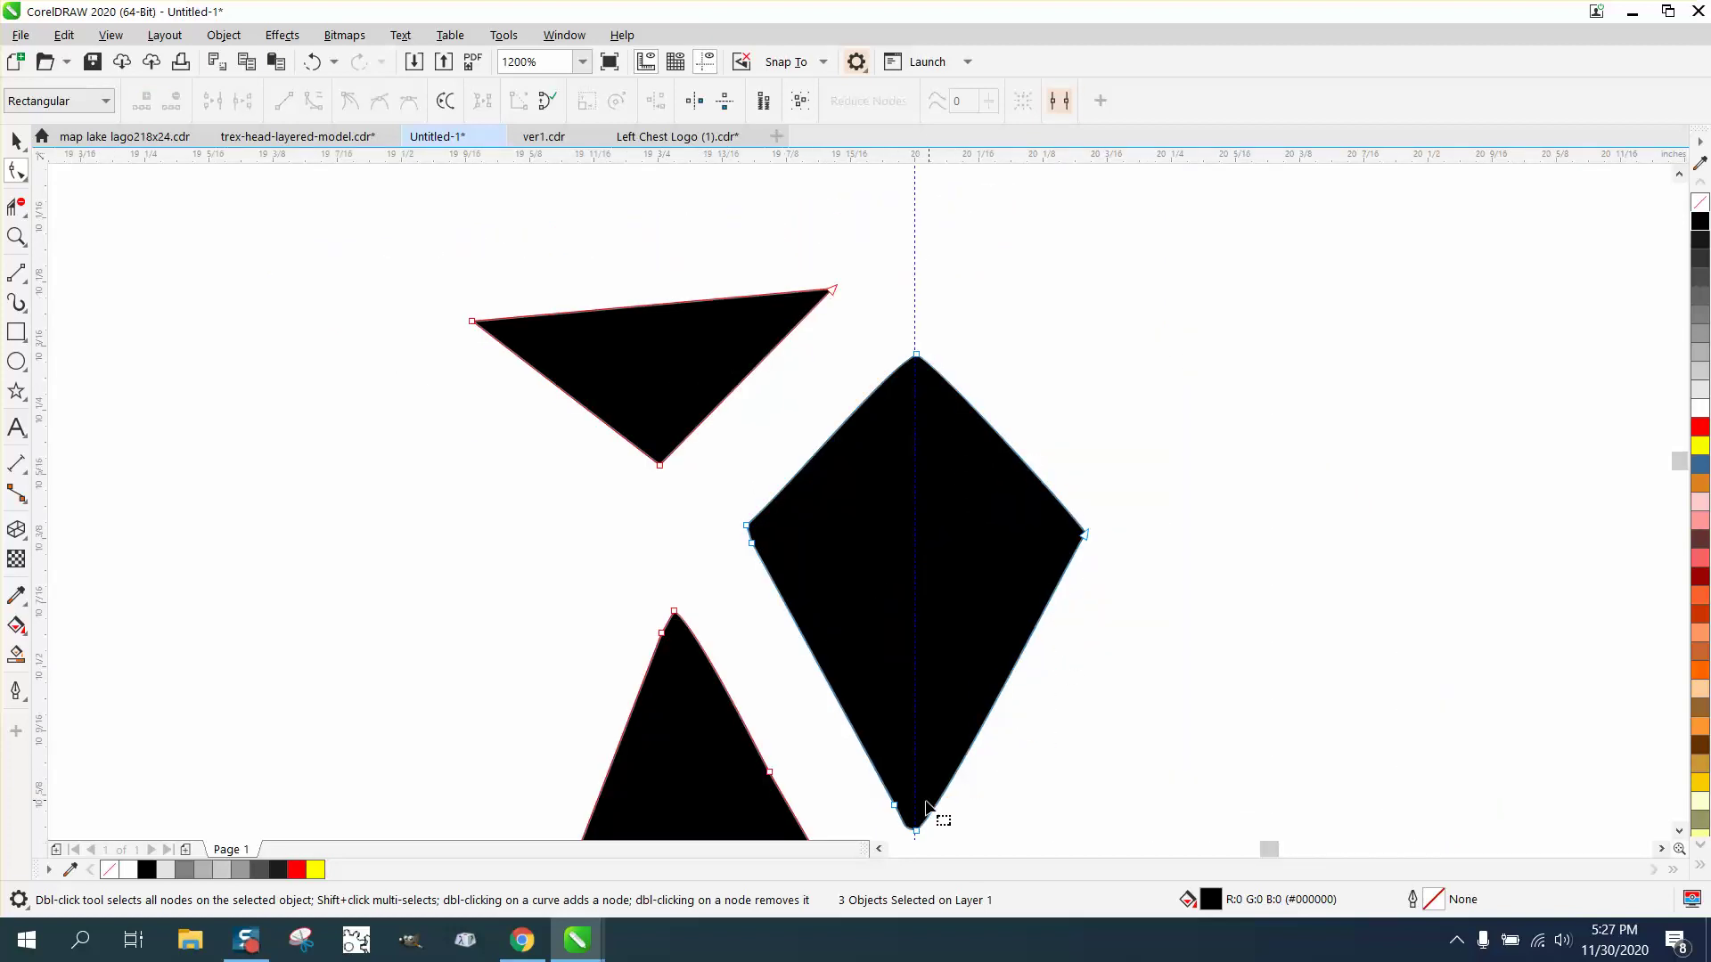
pyautogui.doubleClick(894, 805)
pyautogui.doubleClick(750, 542)
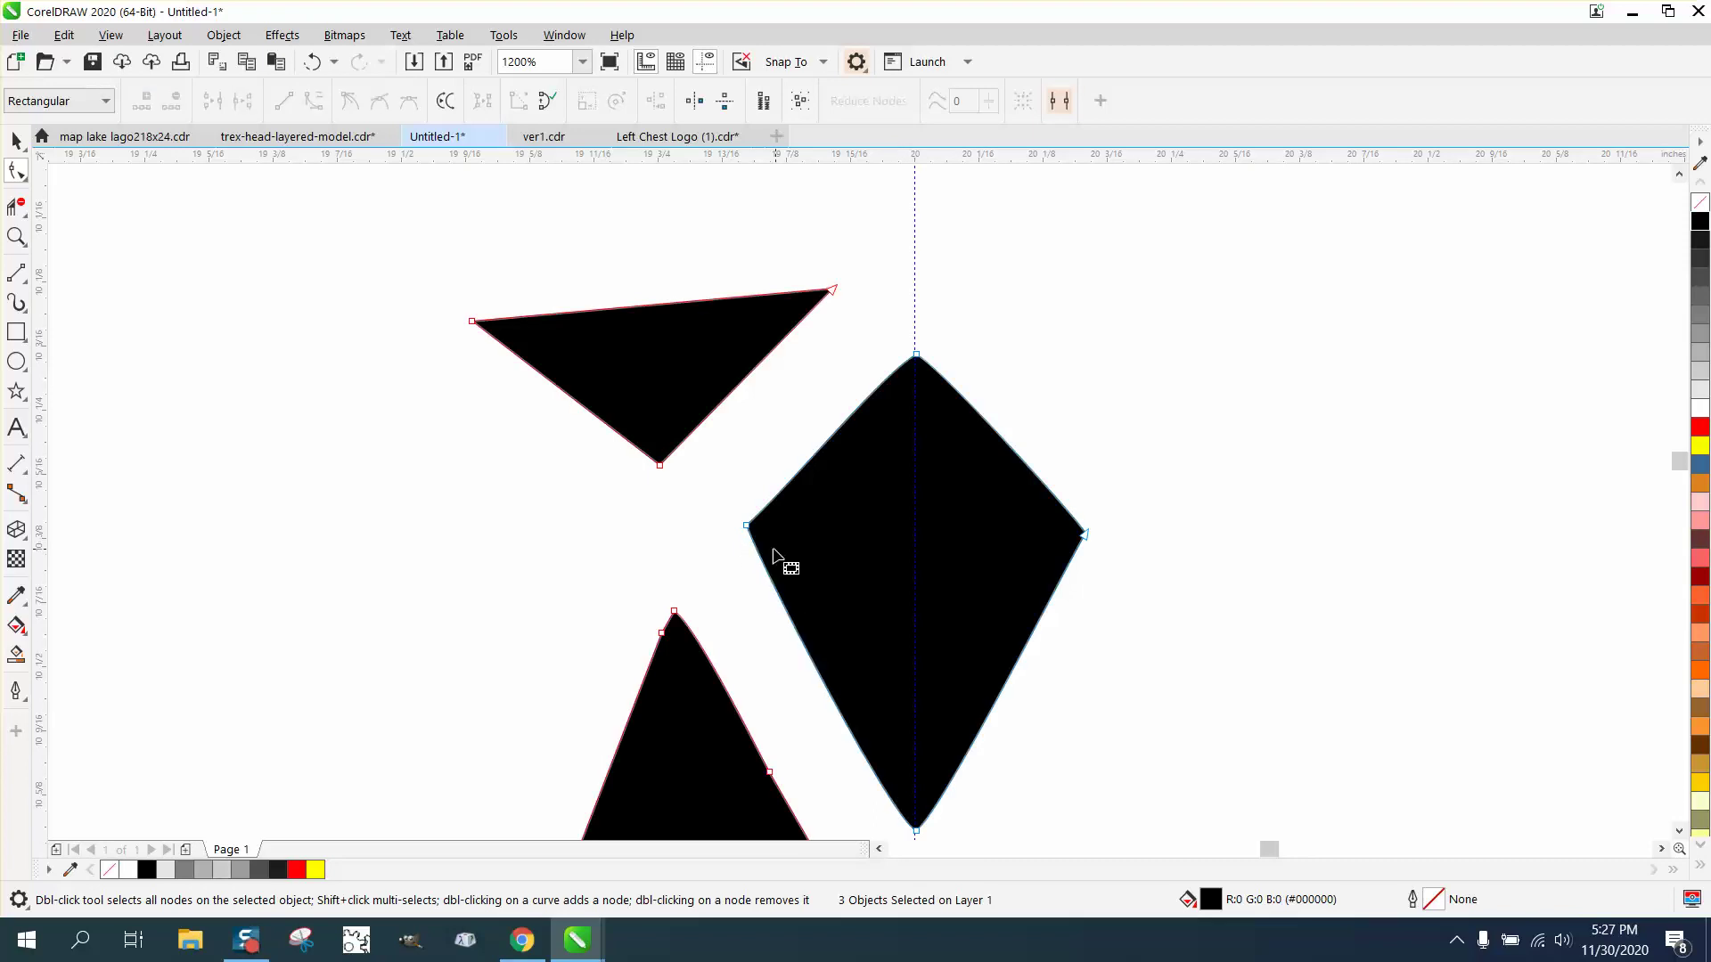
# - Convert all four sides of the black diamond to straight lines
pyautogui.scroll(-1, 967, 482)
pyautogui.moveTo(1099, 504); pyautogui.dragTo(851, 656)
pyautogui.rightClick(953, 538)
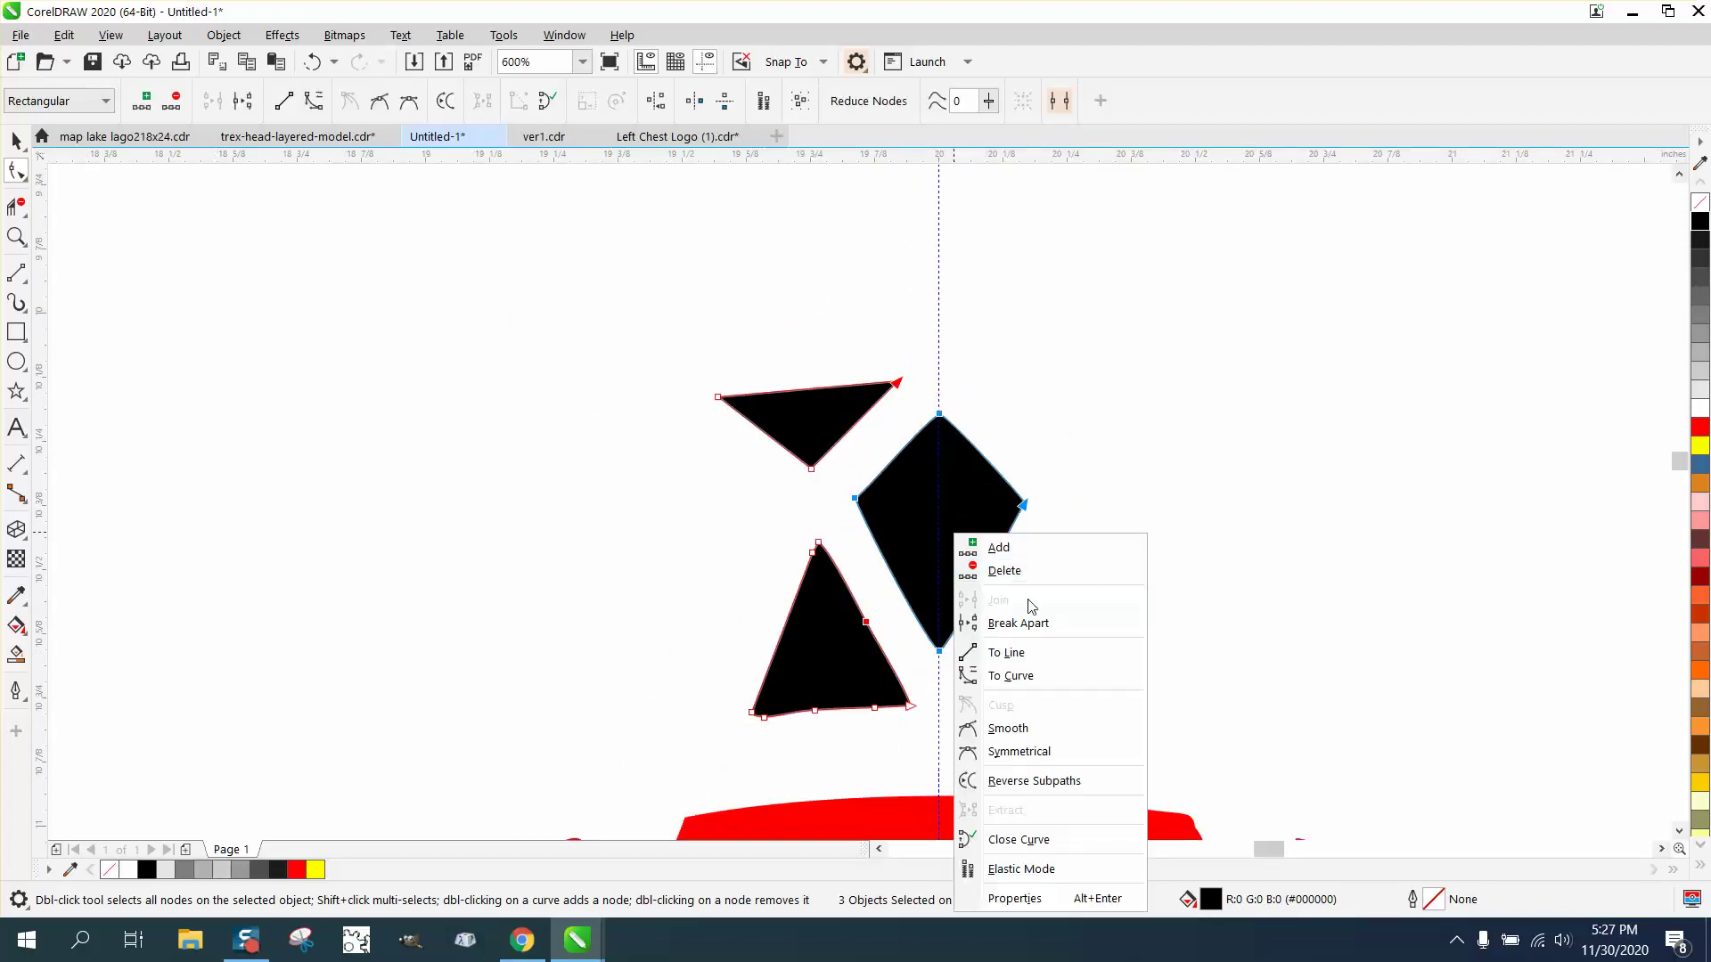
pyautogui.click(1023, 661)
pyautogui.click(1050, 606)
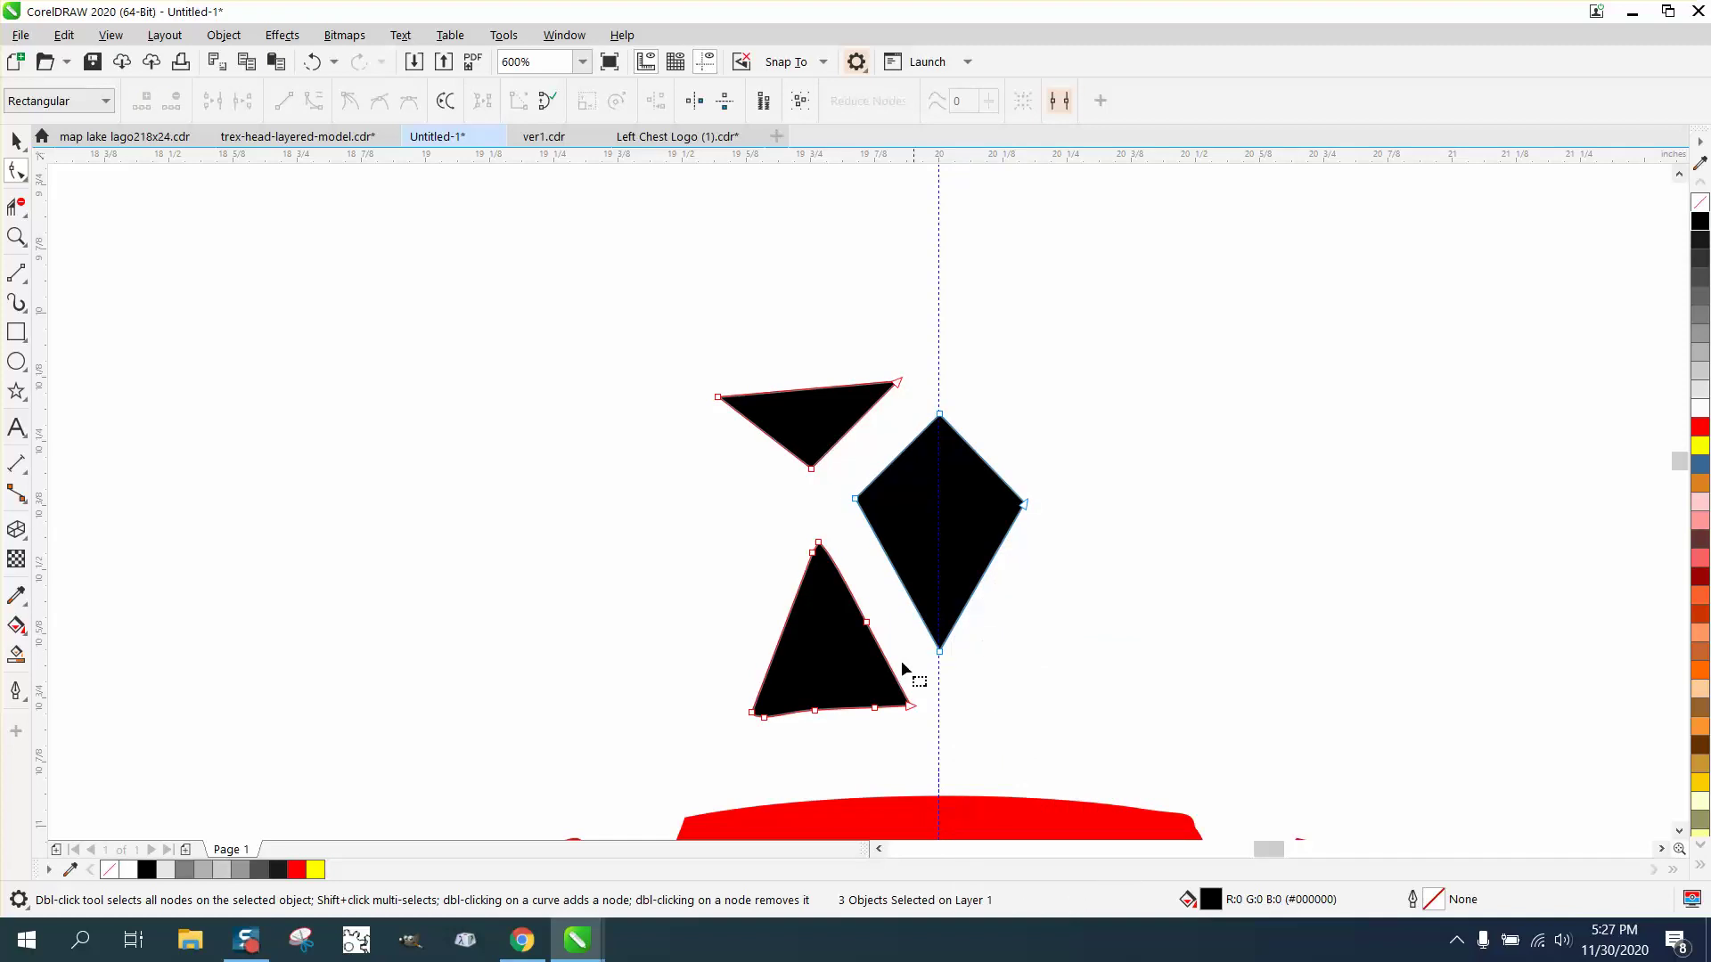
# - Delete the extra nodes from the lower black triangle so only its three corner nodes remain
pyautogui.doubleClick(812, 554)
pyautogui.doubleClick(866, 623)
pyautogui.doubleClick(874, 708)
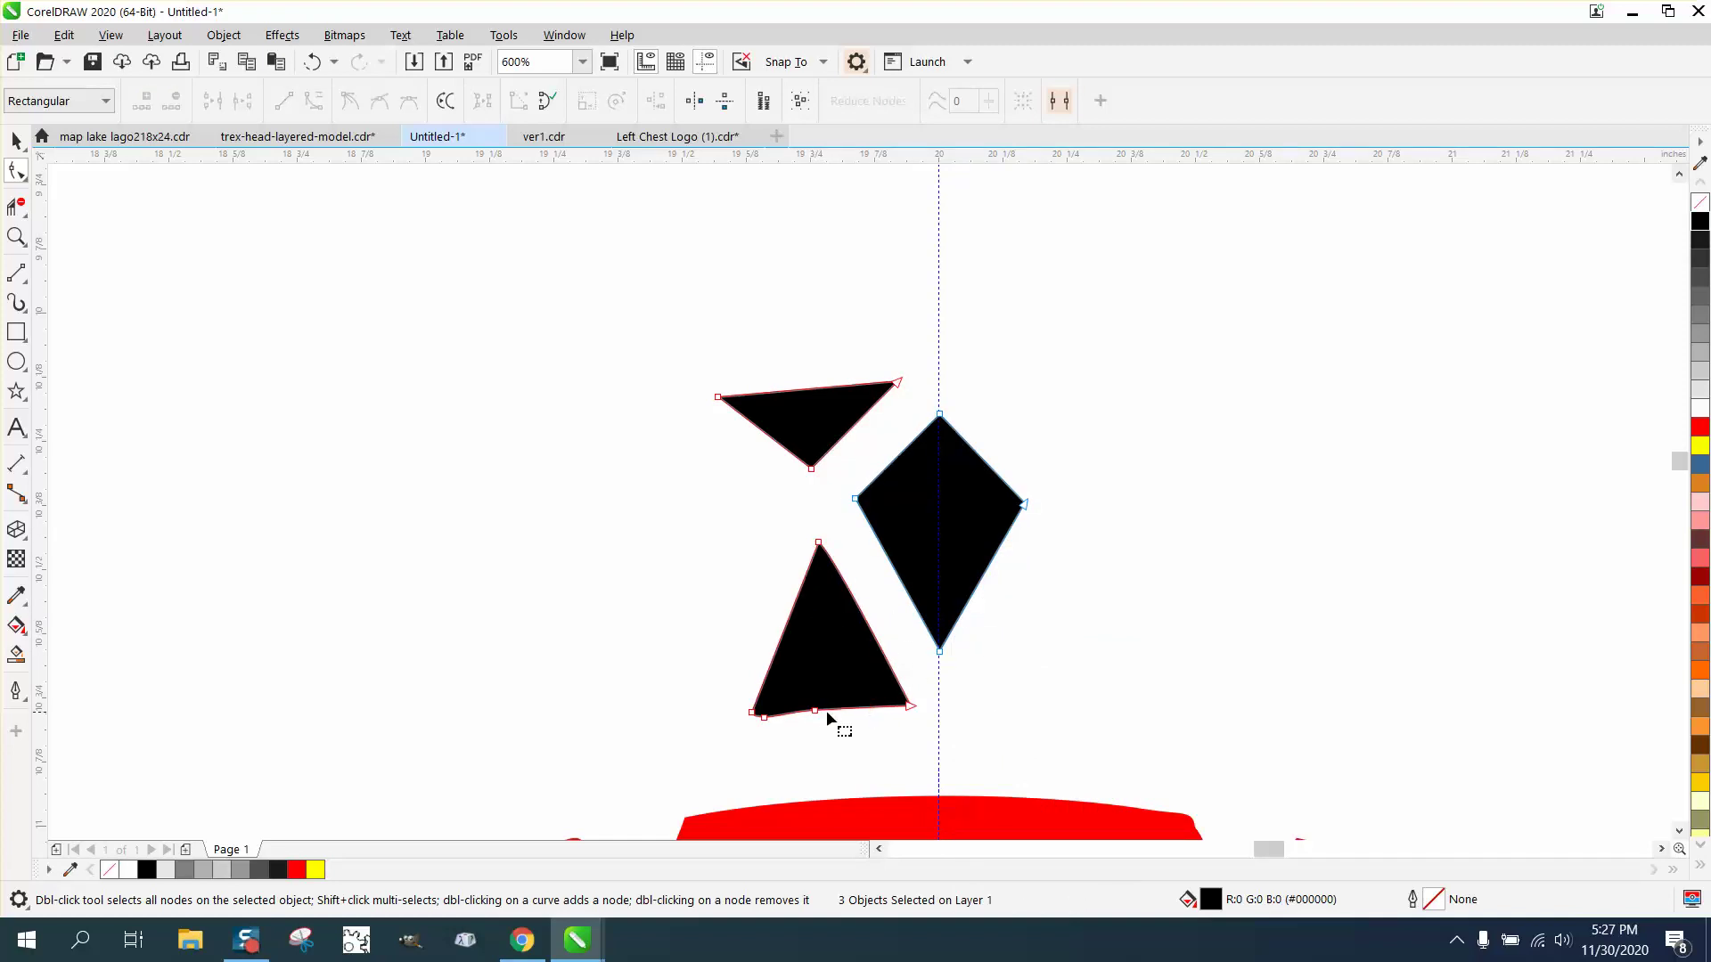
pyautogui.doubleClick(814, 711)
pyautogui.doubleClick(764, 717)
# - Convert all three sides of the lower black triangle to straight lines
pyautogui.moveTo(949, 734); pyautogui.dragTo(950, 735)
pyautogui.rightClick(844, 669)
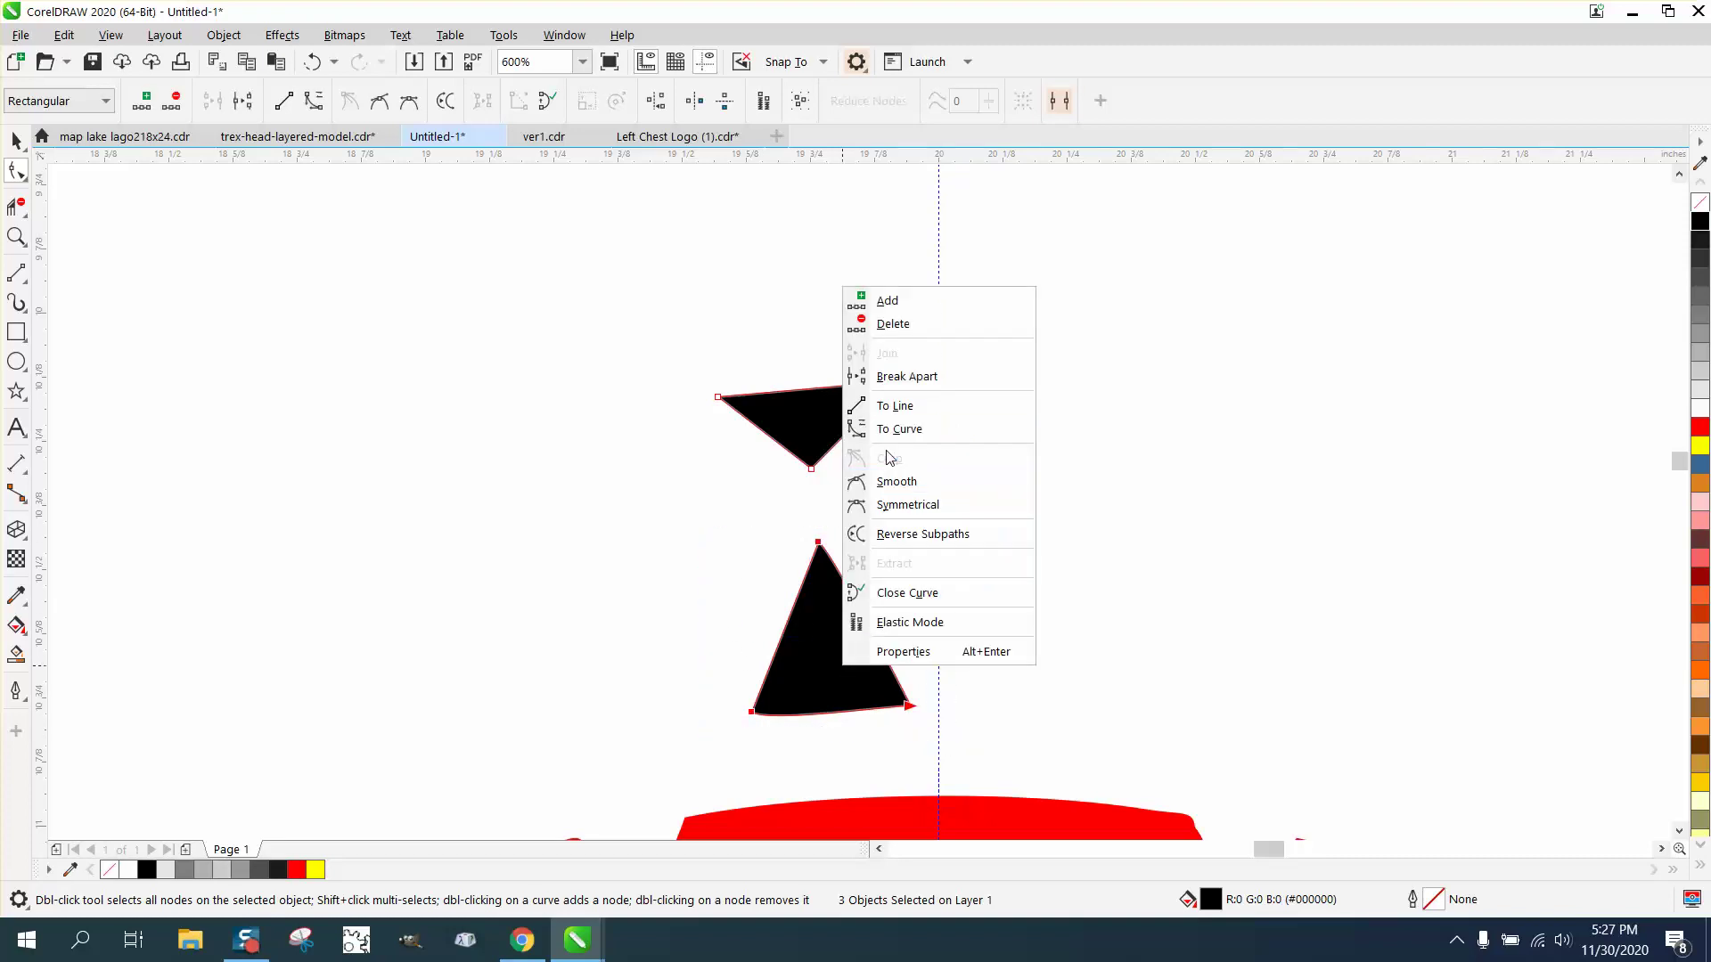
pyautogui.click(894, 408)
pyautogui.press('F3')
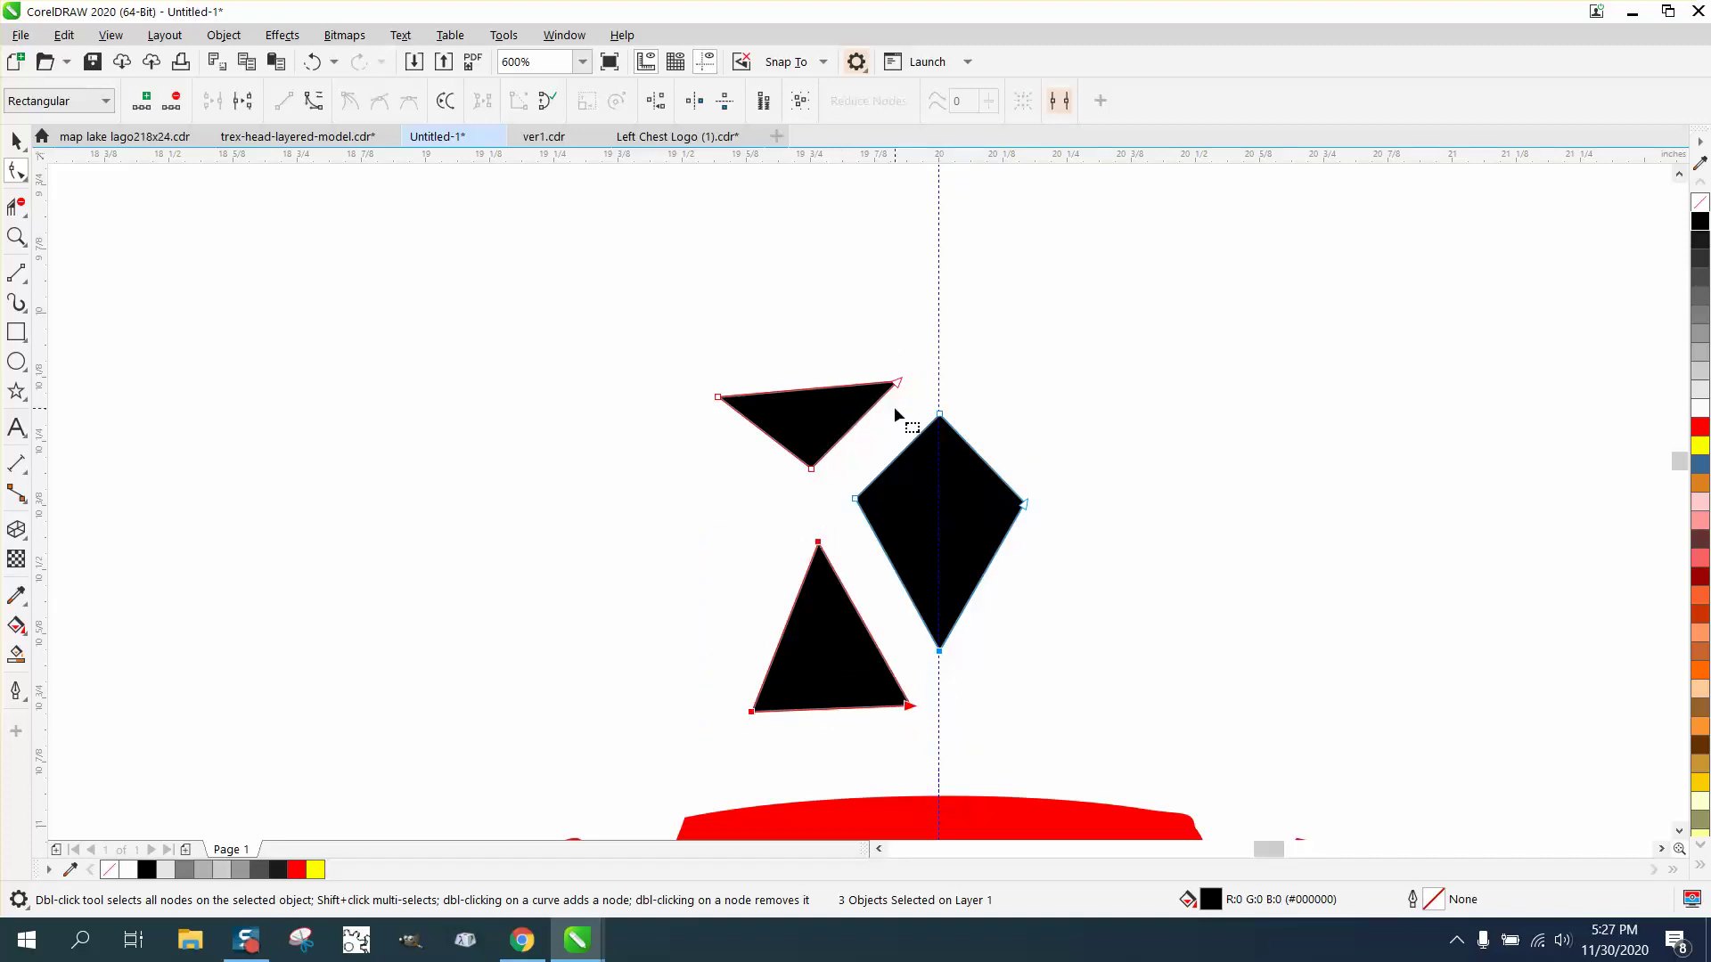
pyautogui.press('space')
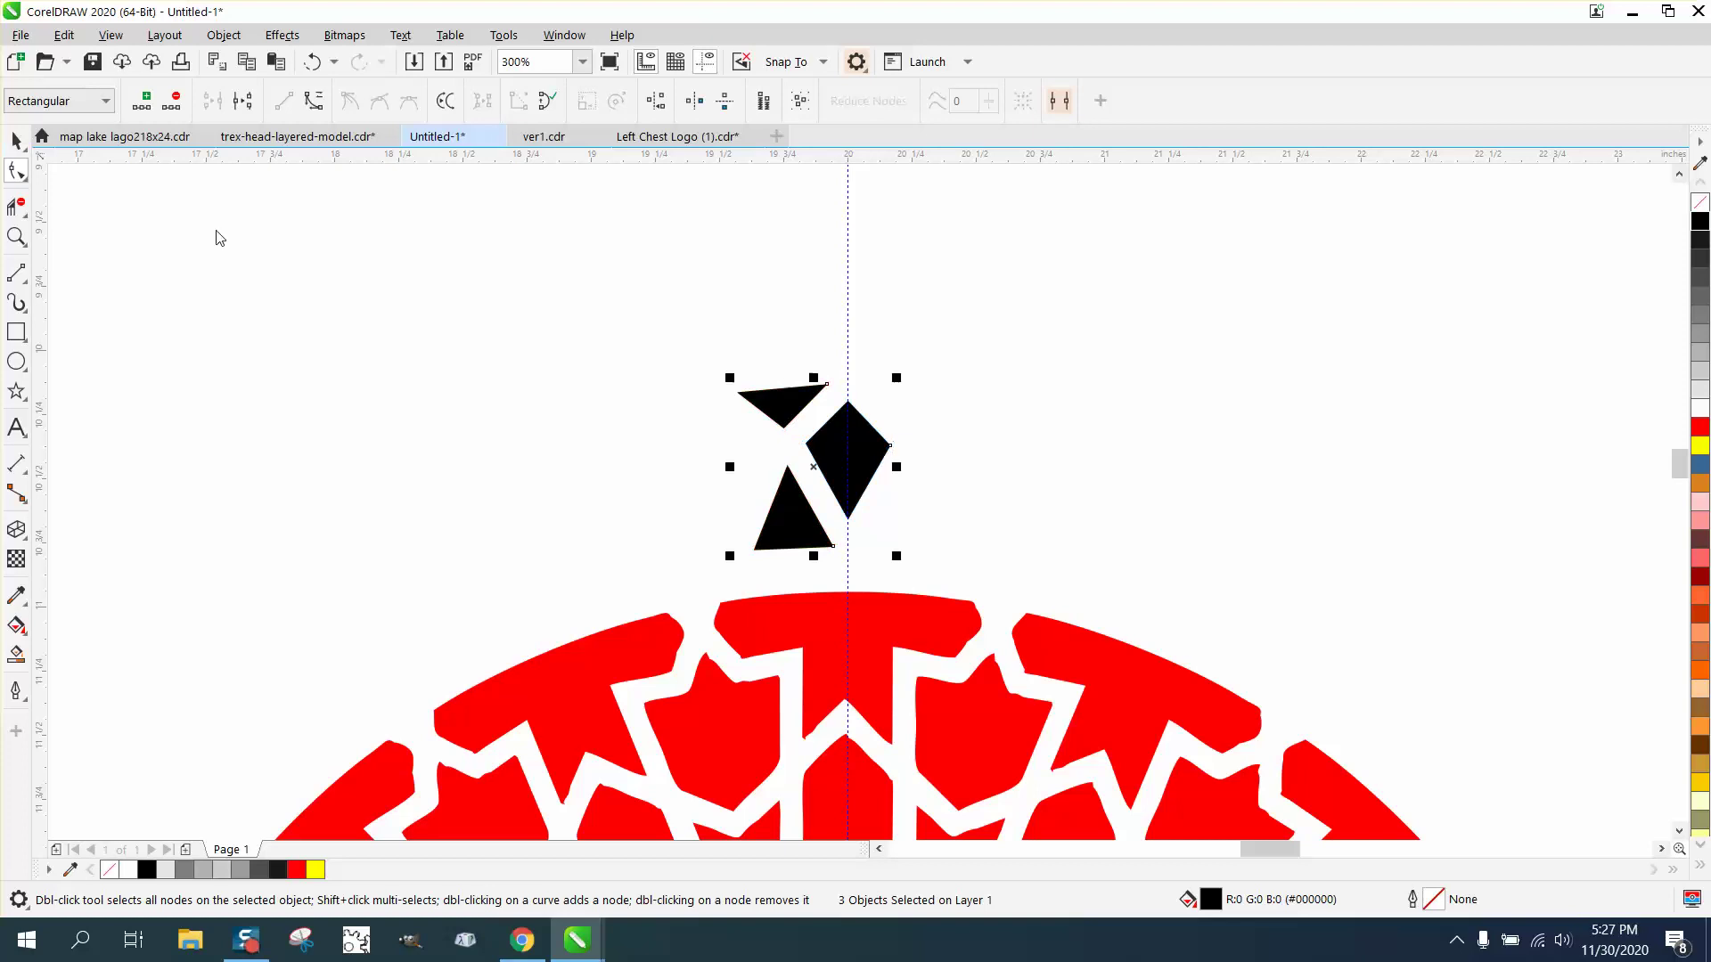
pyautogui.moveTo(619, 300); pyautogui.dragTo(994, 600)
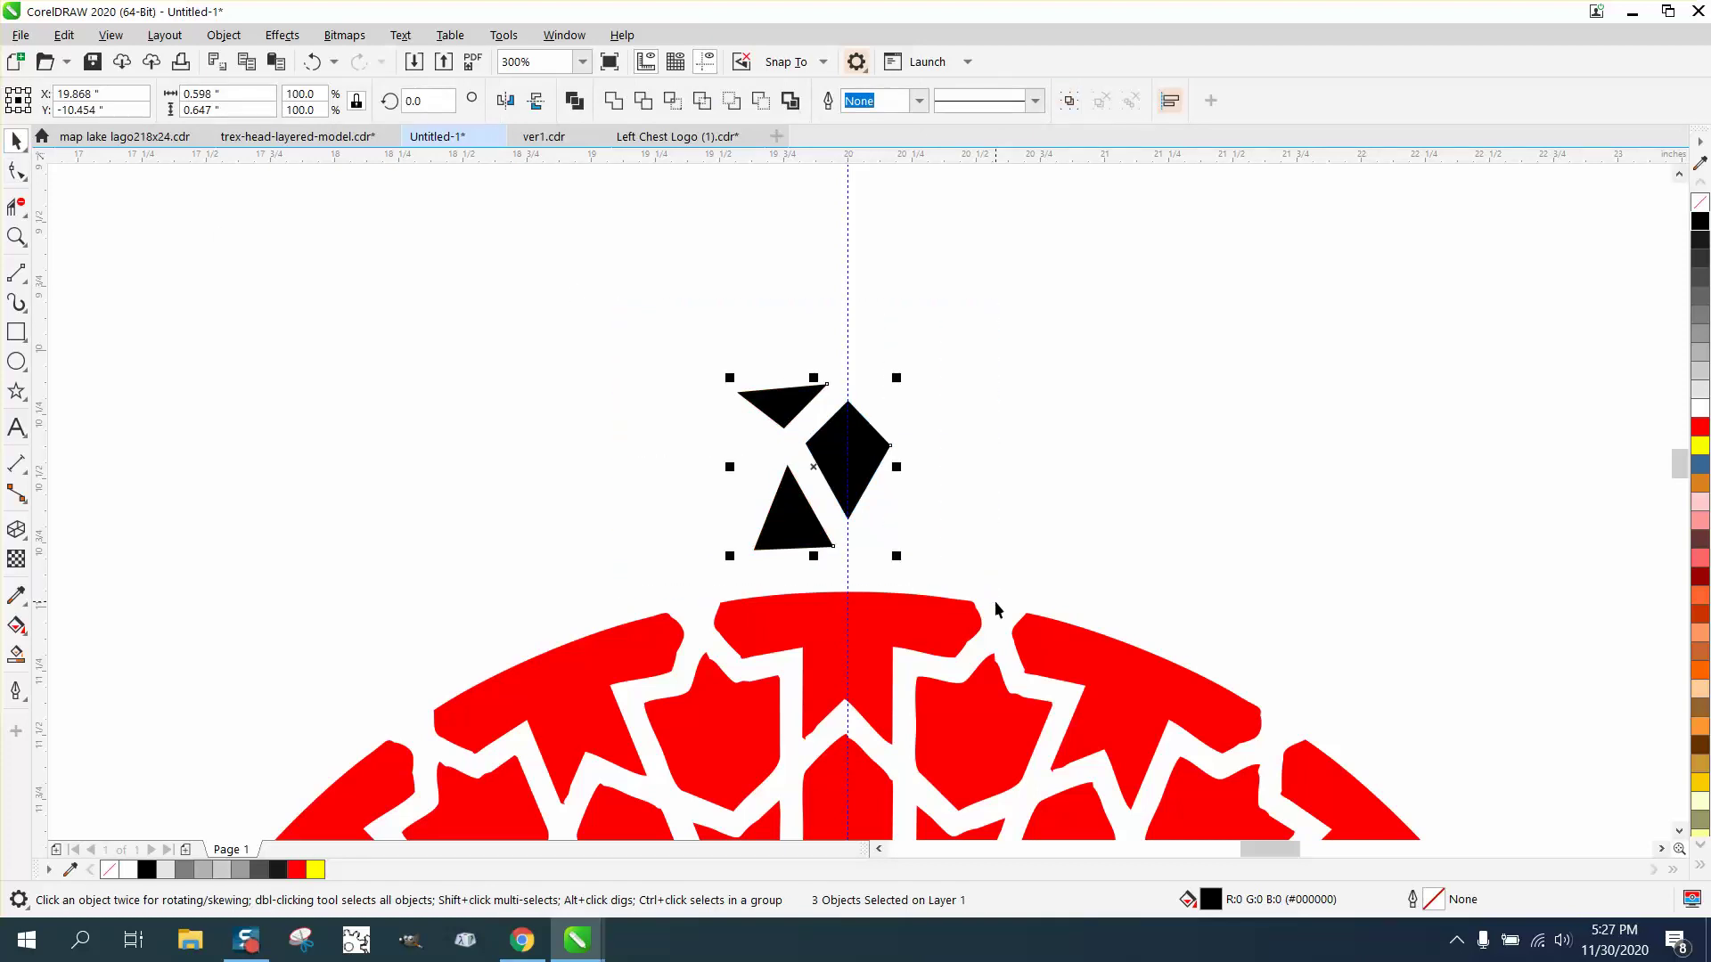
pyautogui.scroll(-3, 994, 601)
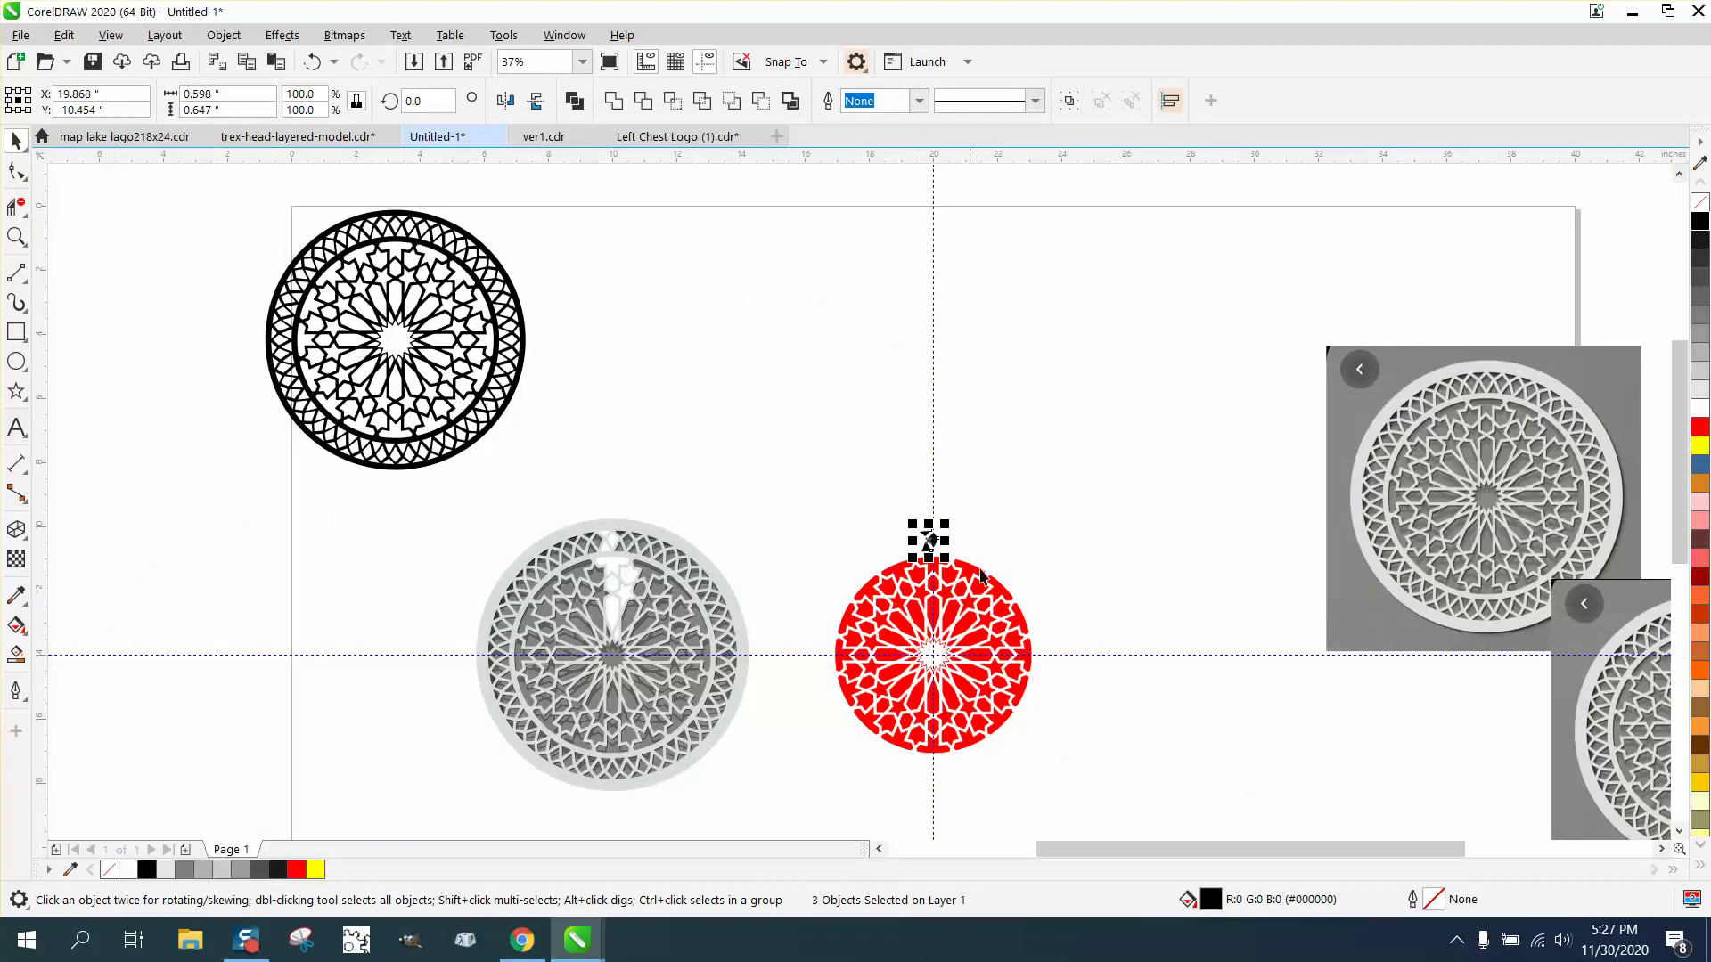
pyautogui.click(933, 540)
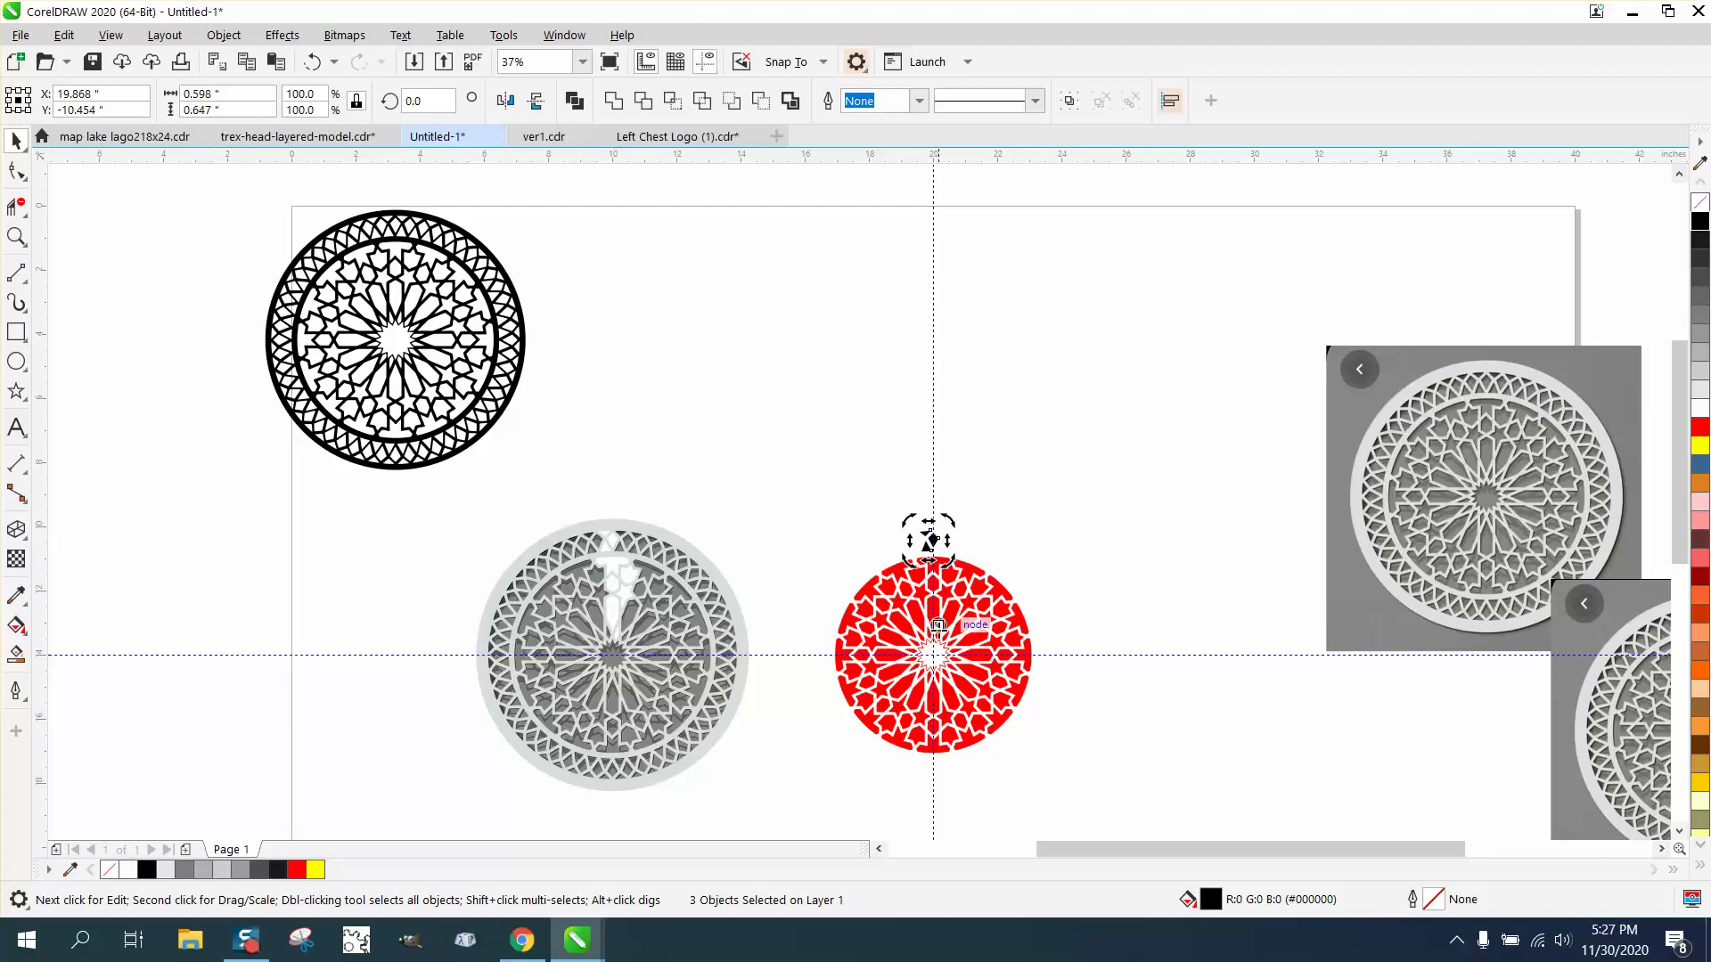
pyautogui.click(1002, 526)
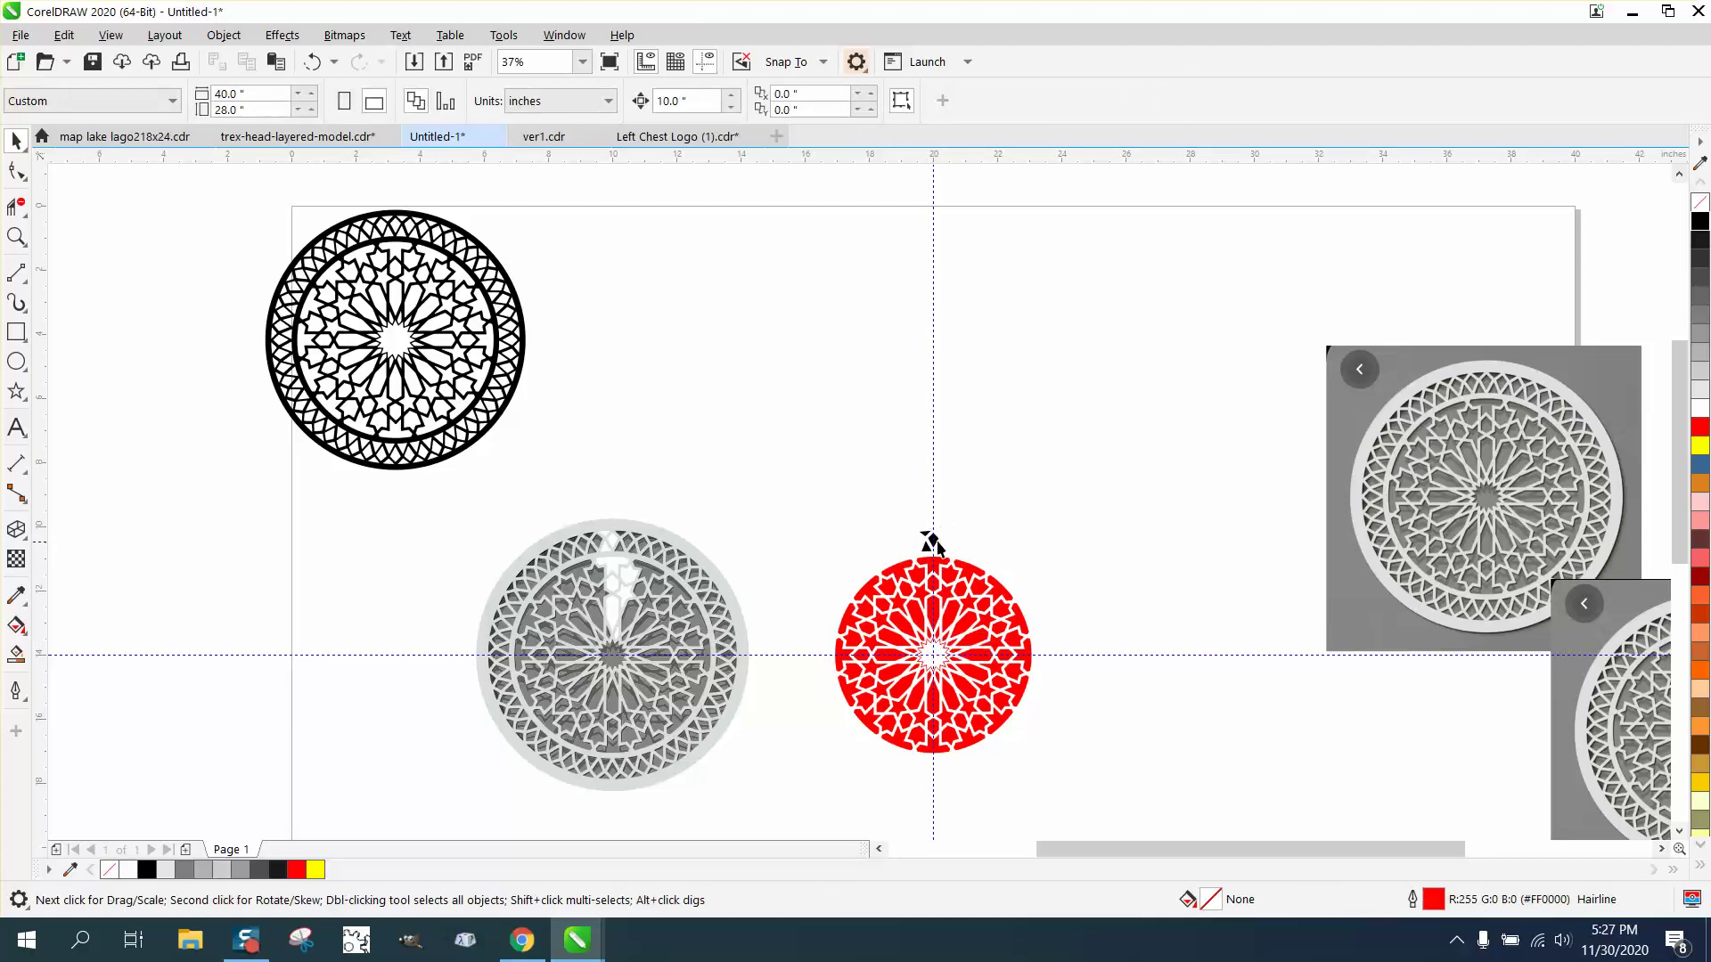
# - Move the black diamond's centre of rotation to the guideline intersection at the middle of the red pattern
pyautogui.click(933, 541)
pyautogui.click(933, 540)
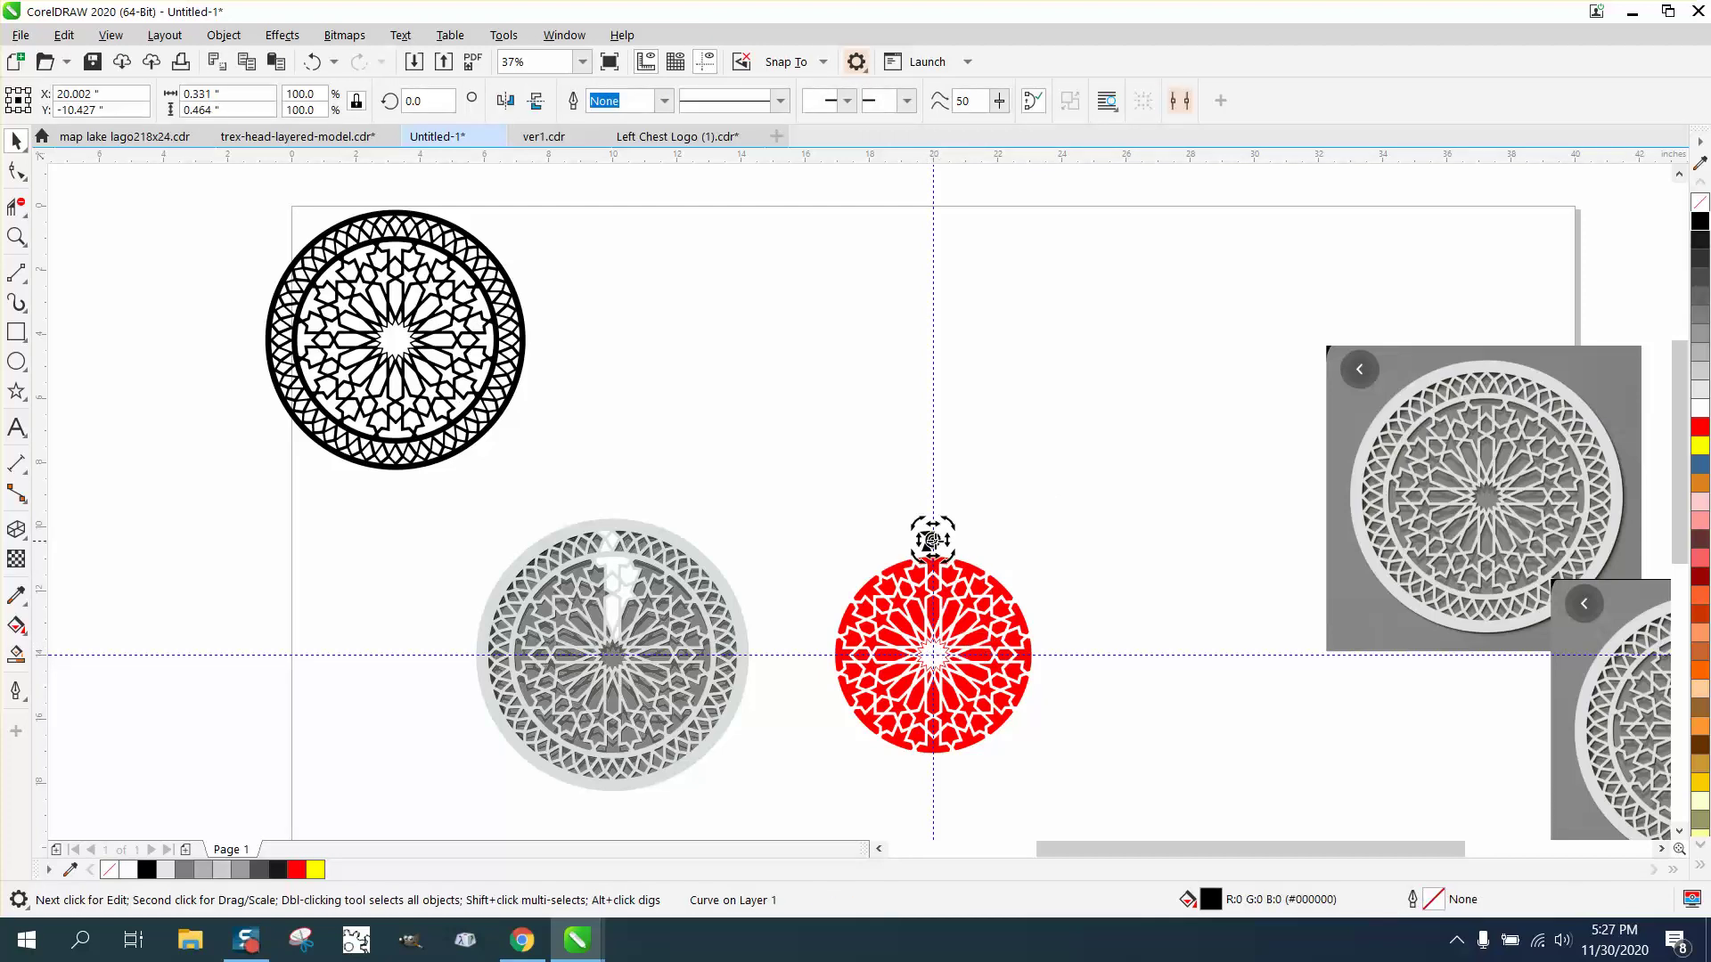
pyautogui.moveTo(932, 541)
pyautogui.mouseDown()
pyautogui.moveTo(971, 628)
pyautogui.moveTo(940, 643)
pyautogui.mouseUp()
pyautogui.click(16, 236)
pyautogui.moveTo(784, 537); pyautogui.dragTo(1121, 770)
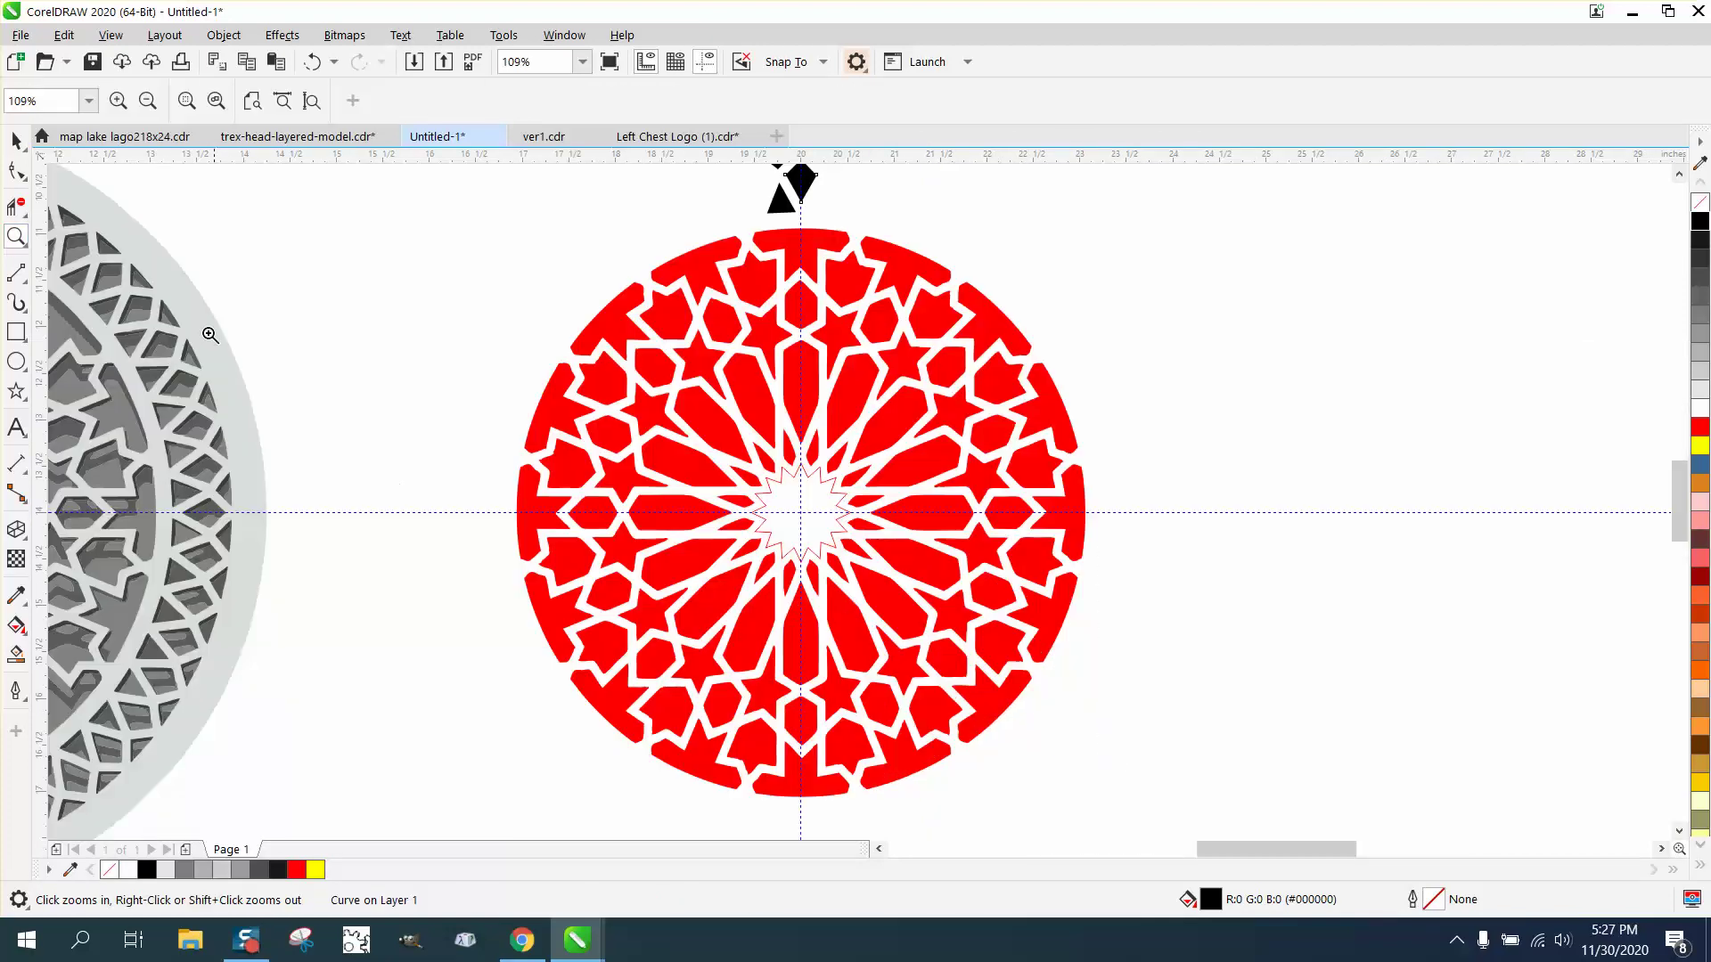
pyautogui.click(16, 139)
pyautogui.click(798, 183)
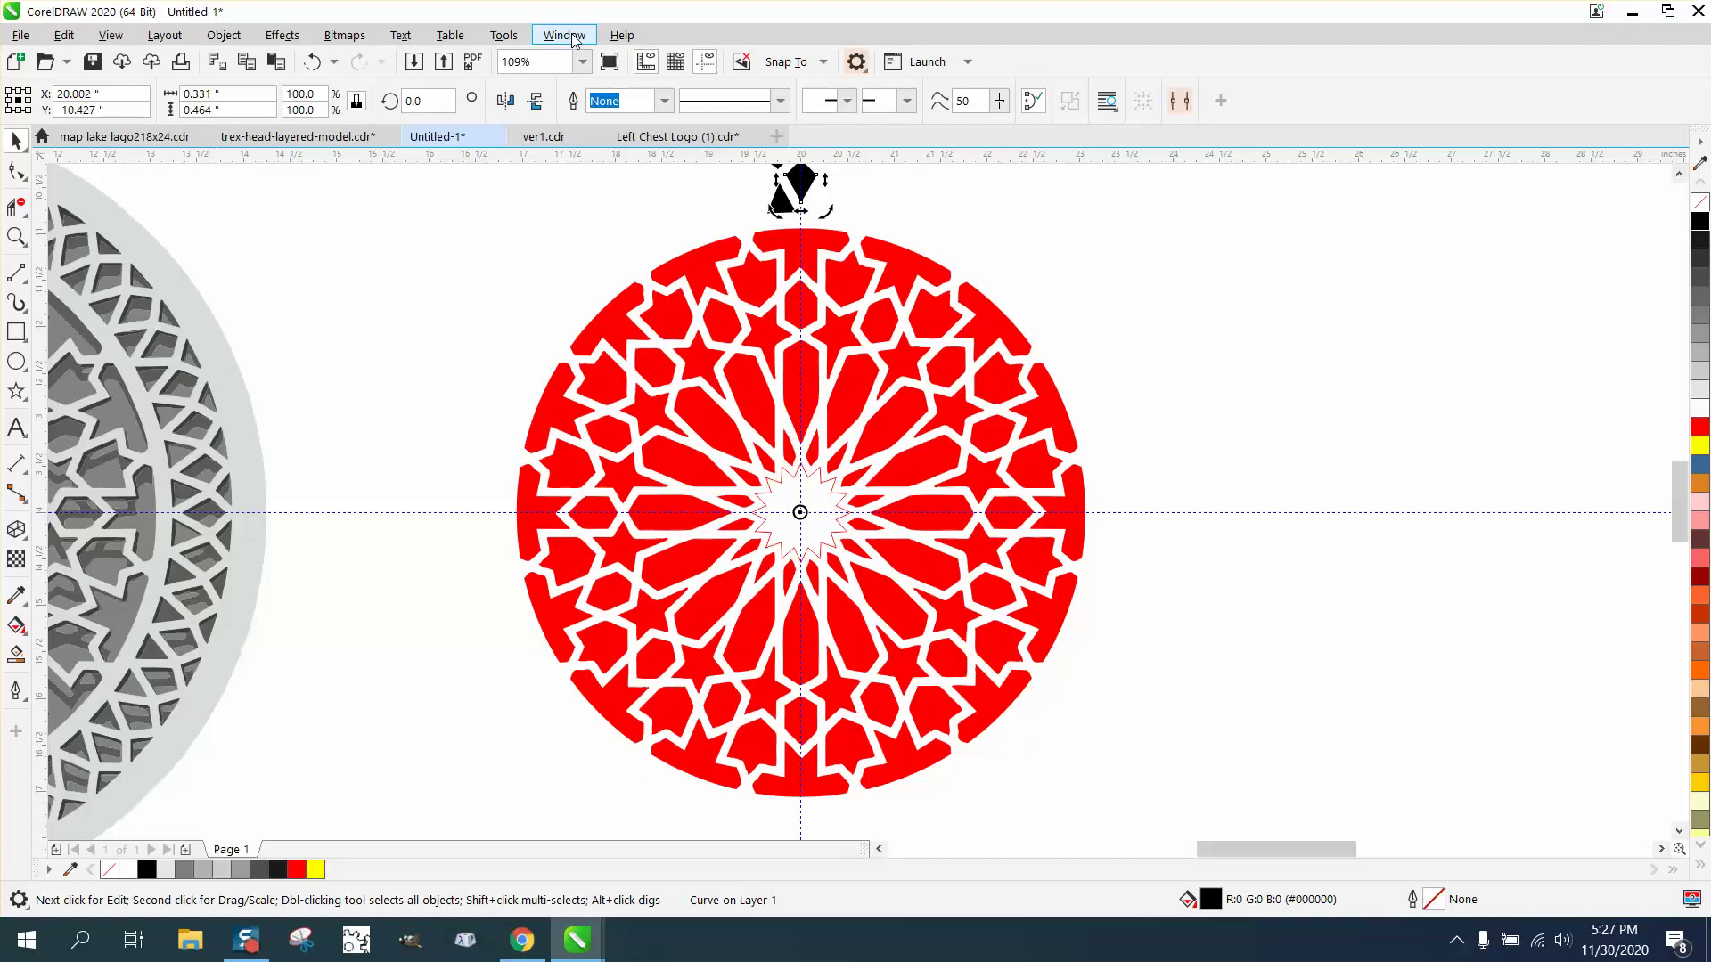
# - Open the Transform rotation settings for the black diamond
pyautogui.click(573, 40)
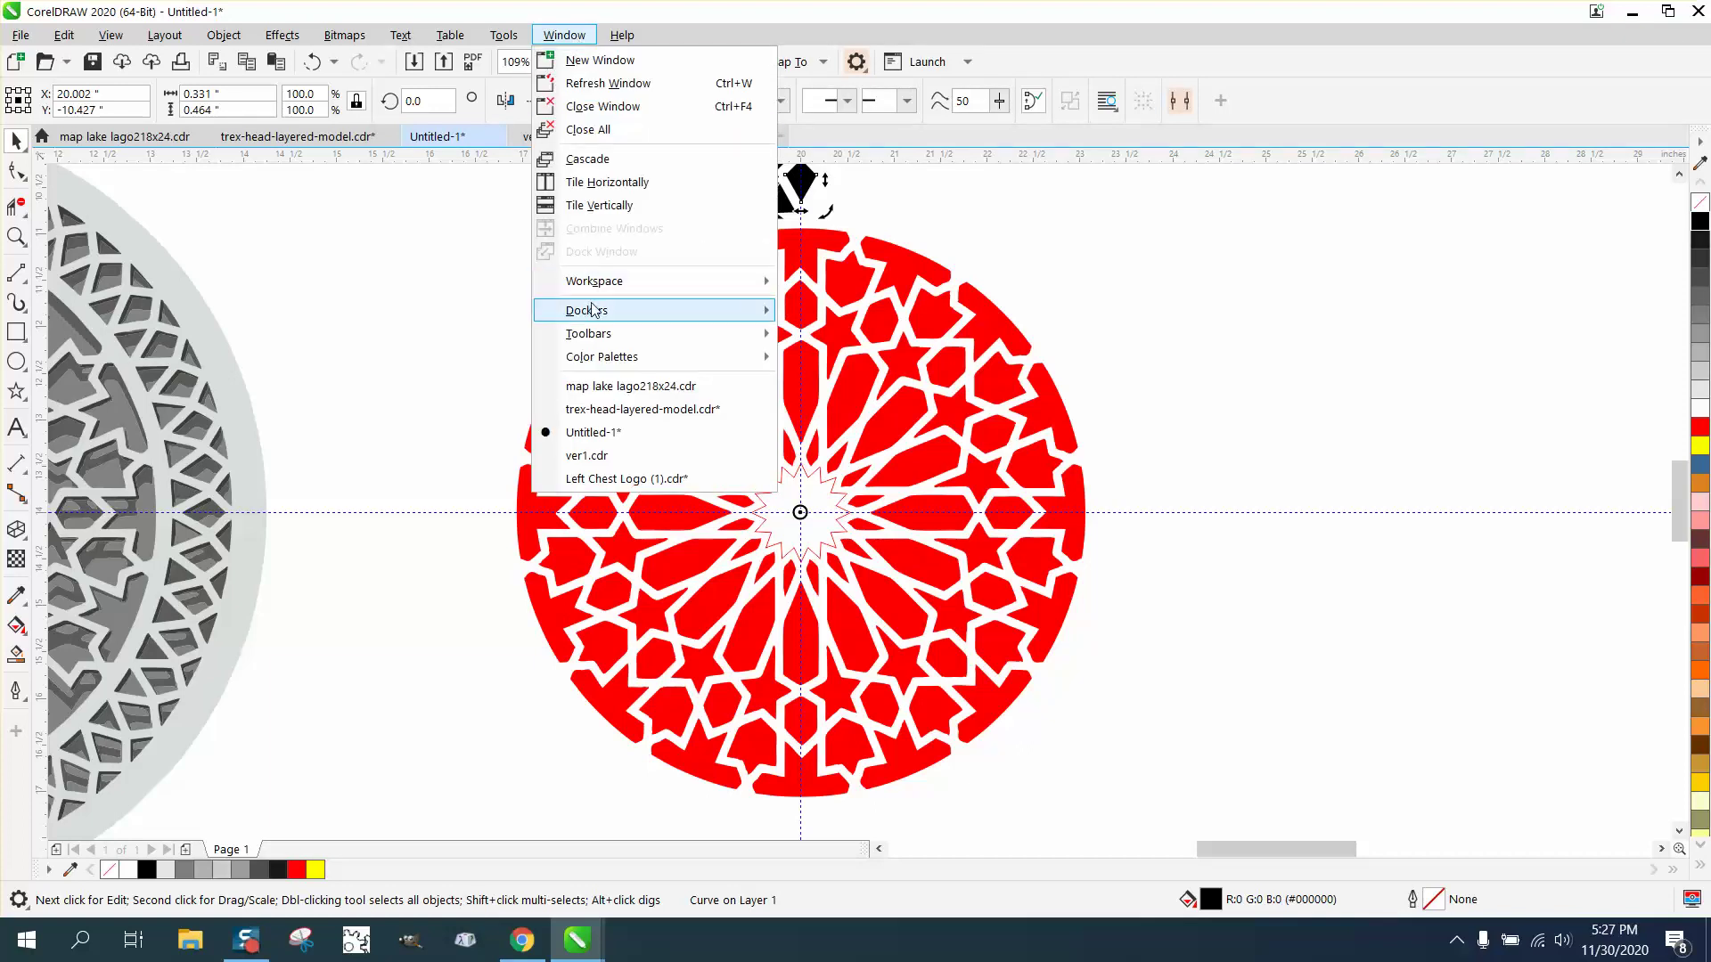
pyautogui.moveTo(595, 312)
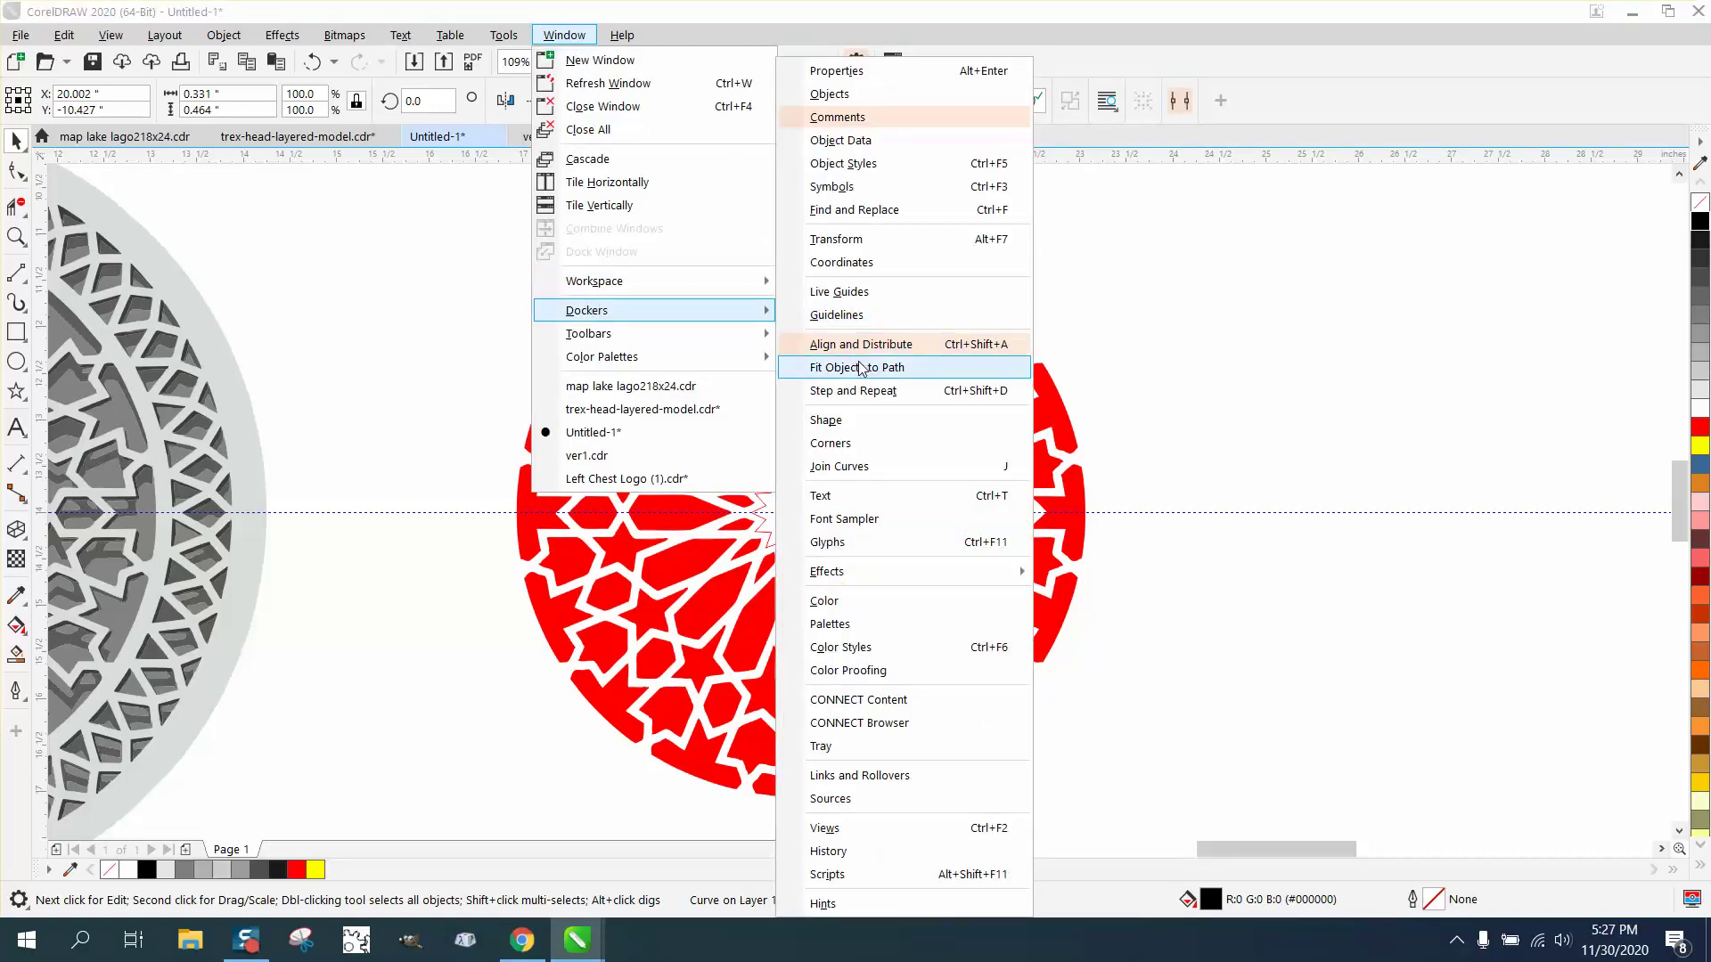
pyautogui.click(842, 239)
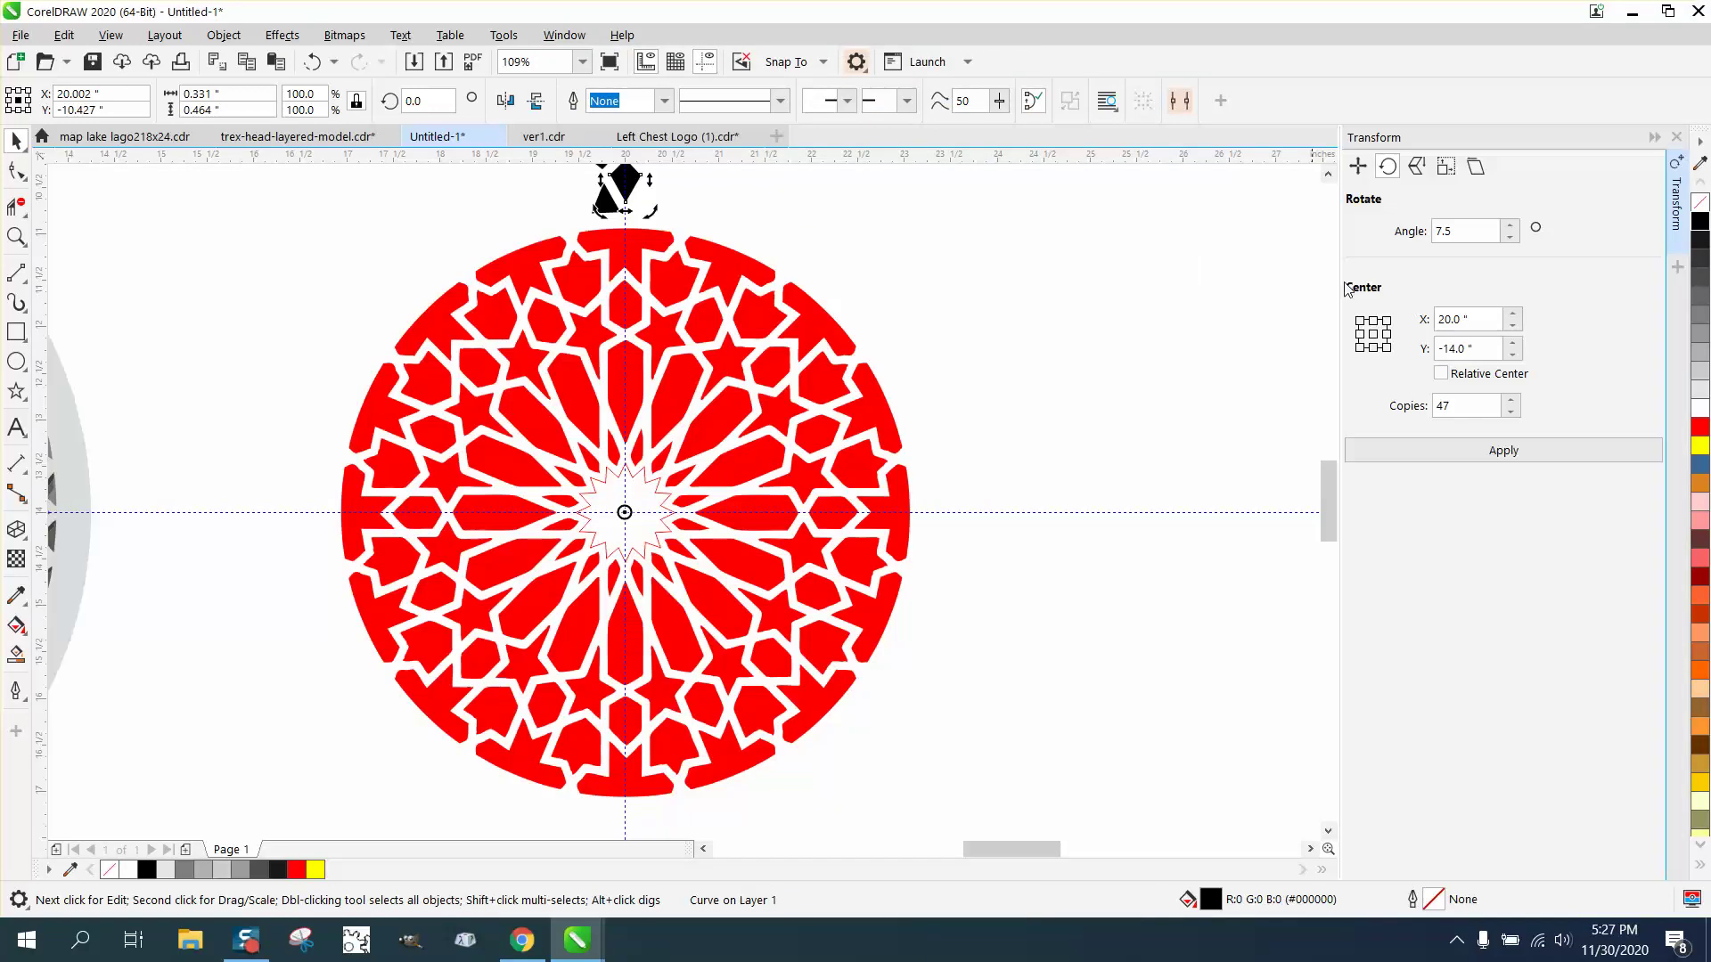
# - Try to rotate 47 copies of the black diamond alone at 7.5° around the centre of the red pattern
pyautogui.click(1504, 451)
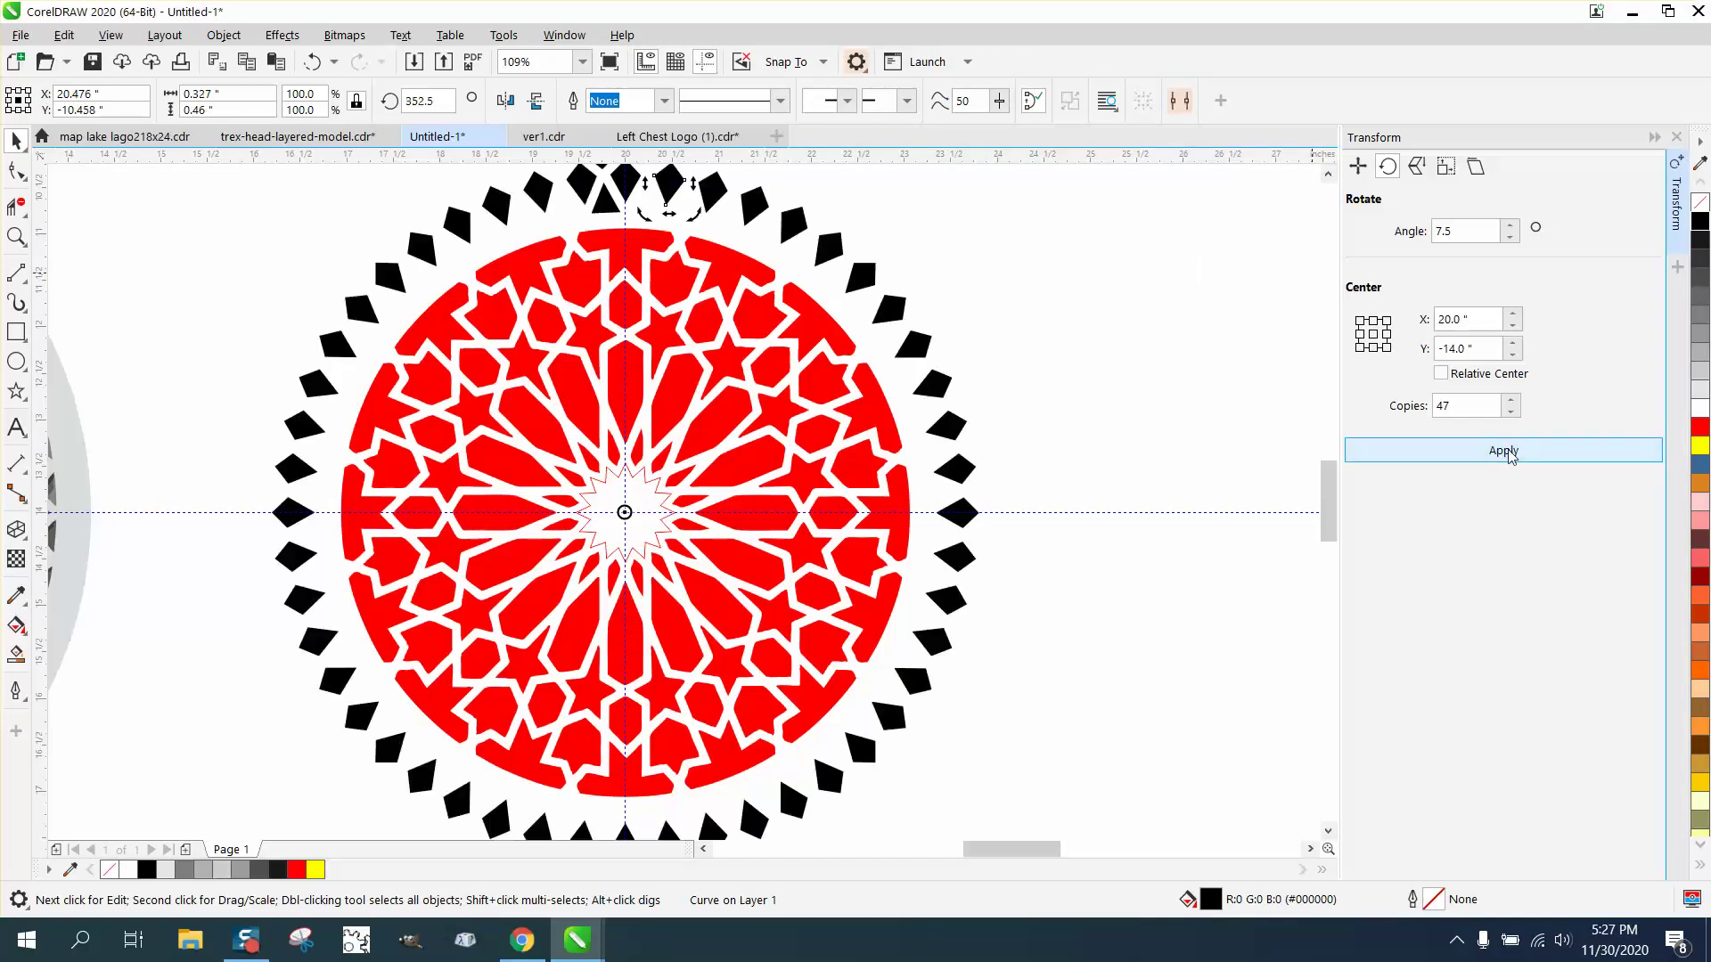
pyautogui.scroll(-2, 1201, 423)
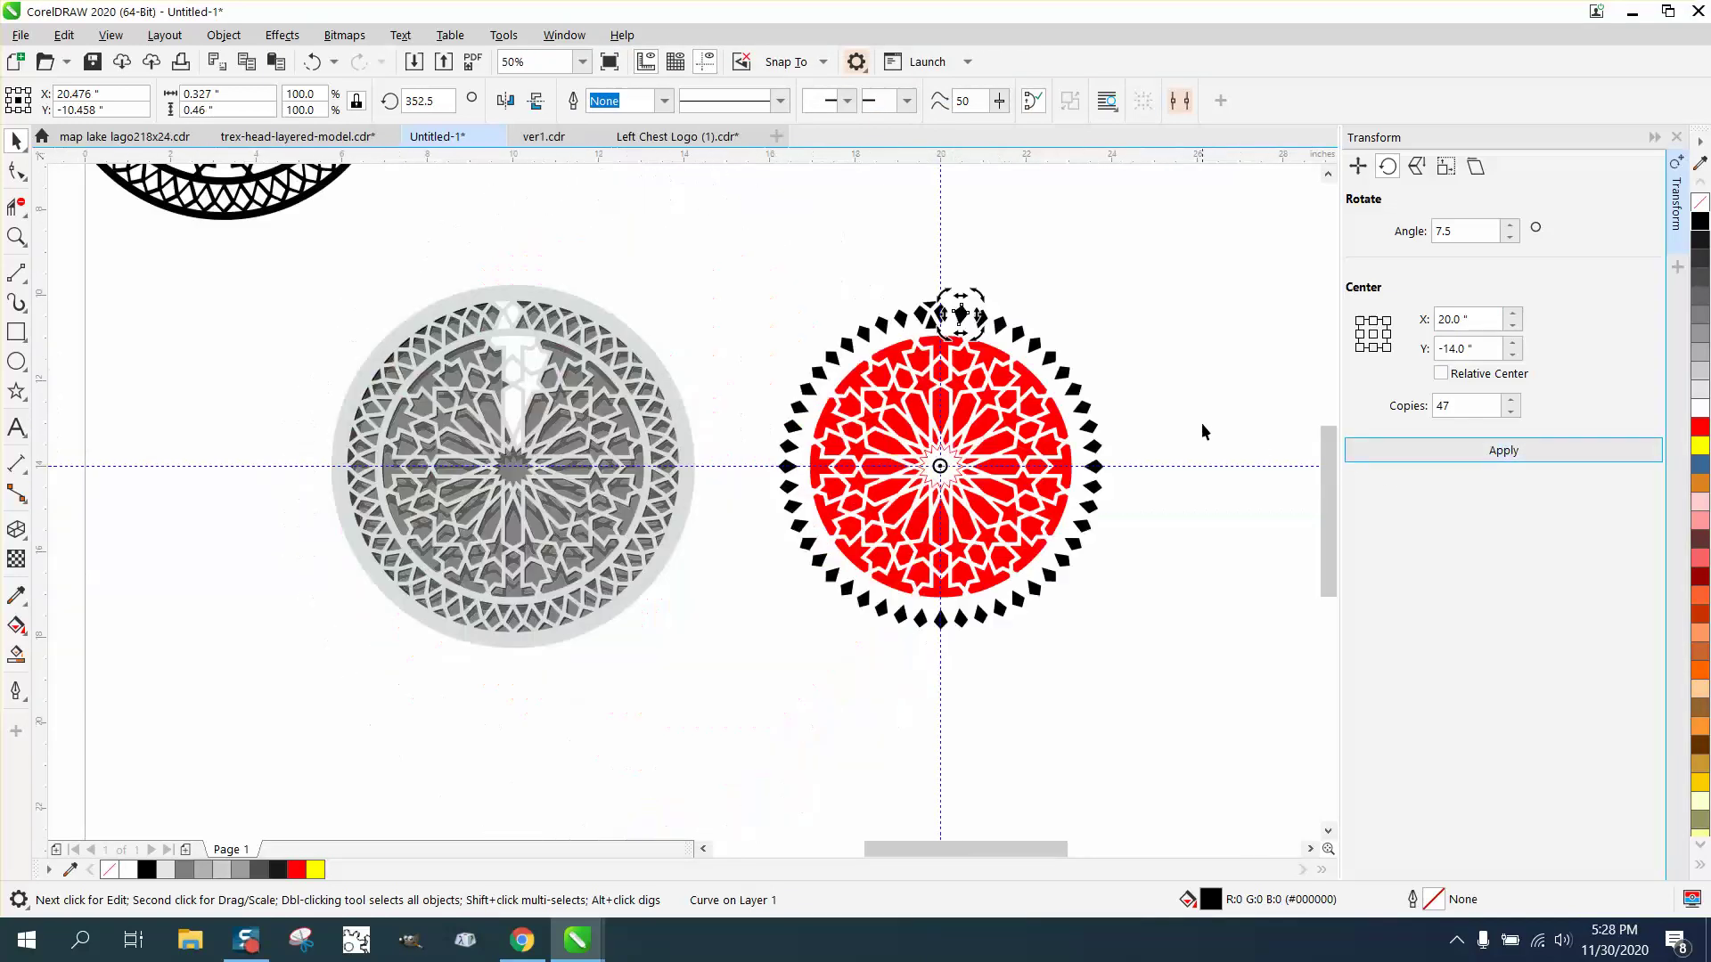
pyautogui.click(312, 62)
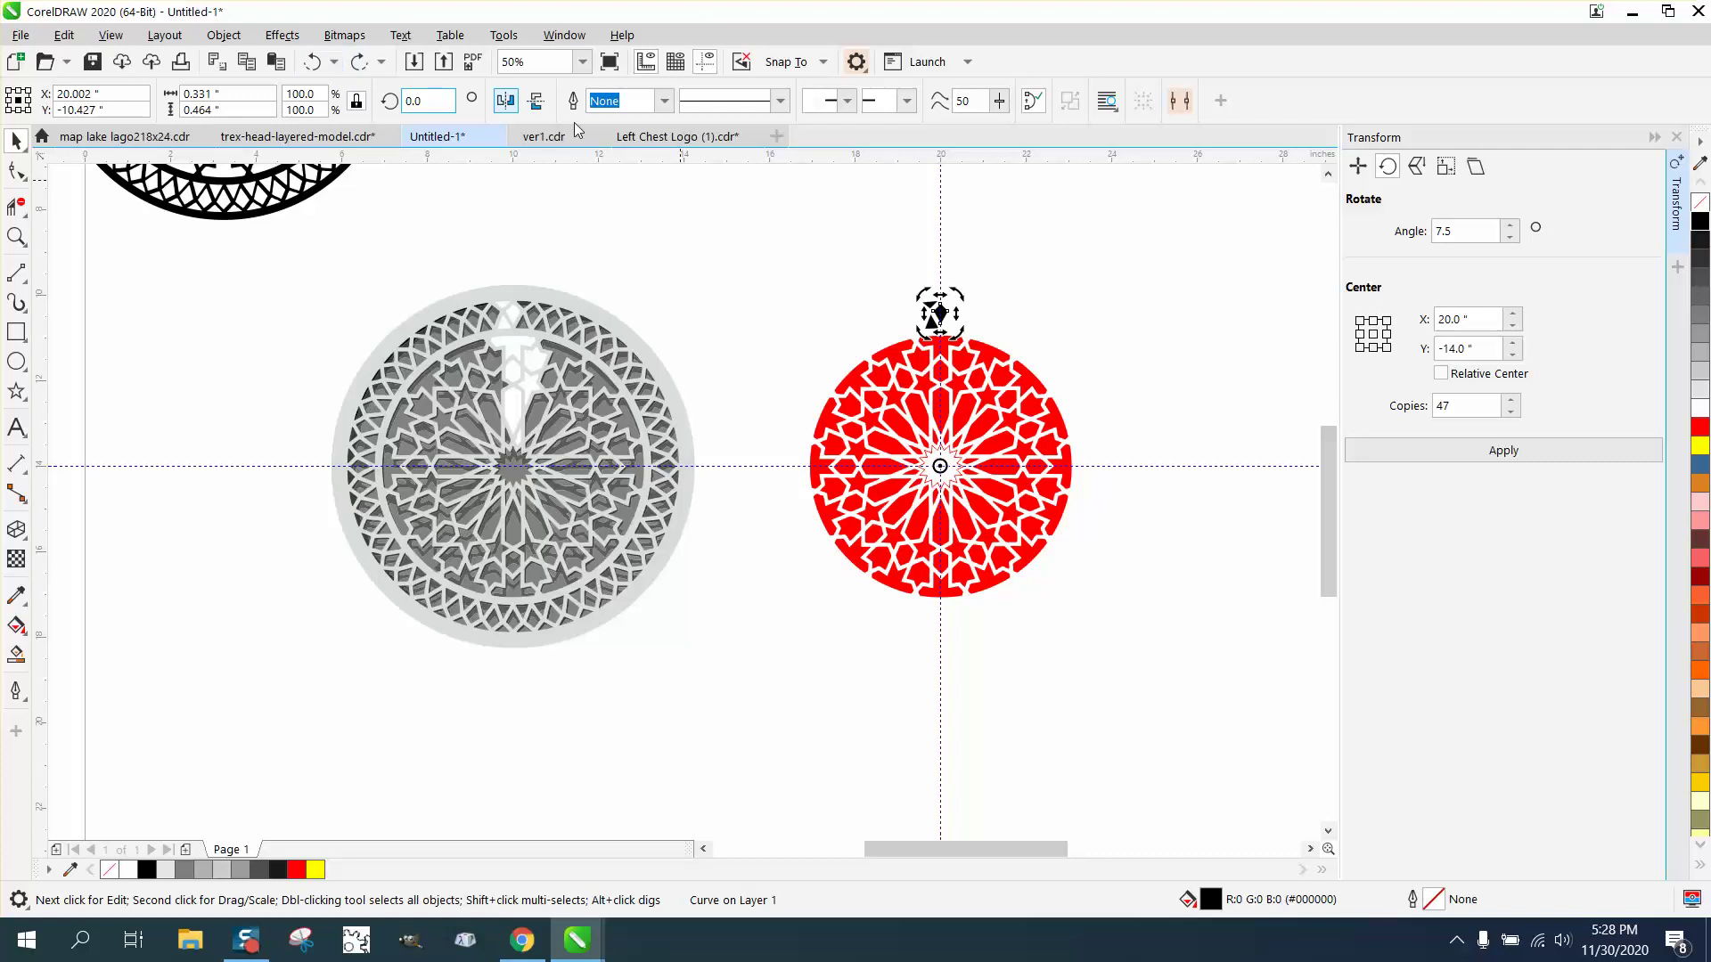
# - Group the black diamond and the two black triangles above the red pattern
pyautogui.click(907, 228)
pyautogui.click(934, 313)
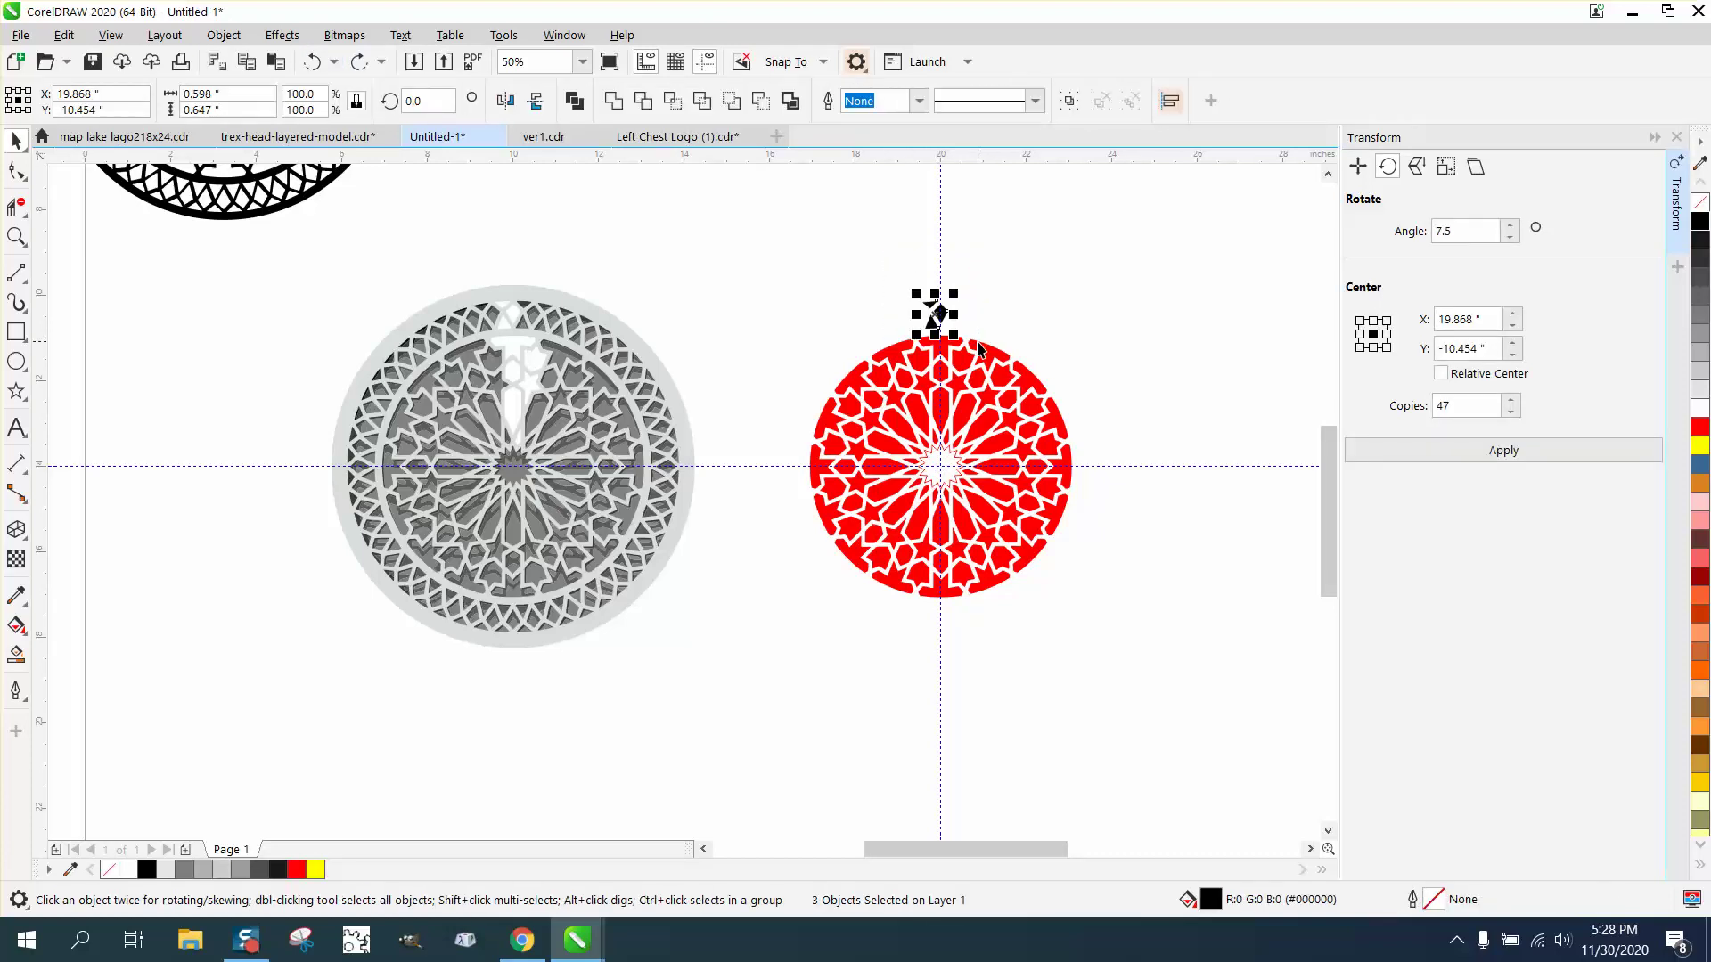
pyautogui.hotkey('ctrl', 'g')
# - Move the group's rotation centre to the guideline intersection and create 47 copies rotated in 7.5° increments around it
pyautogui.click(933, 316)
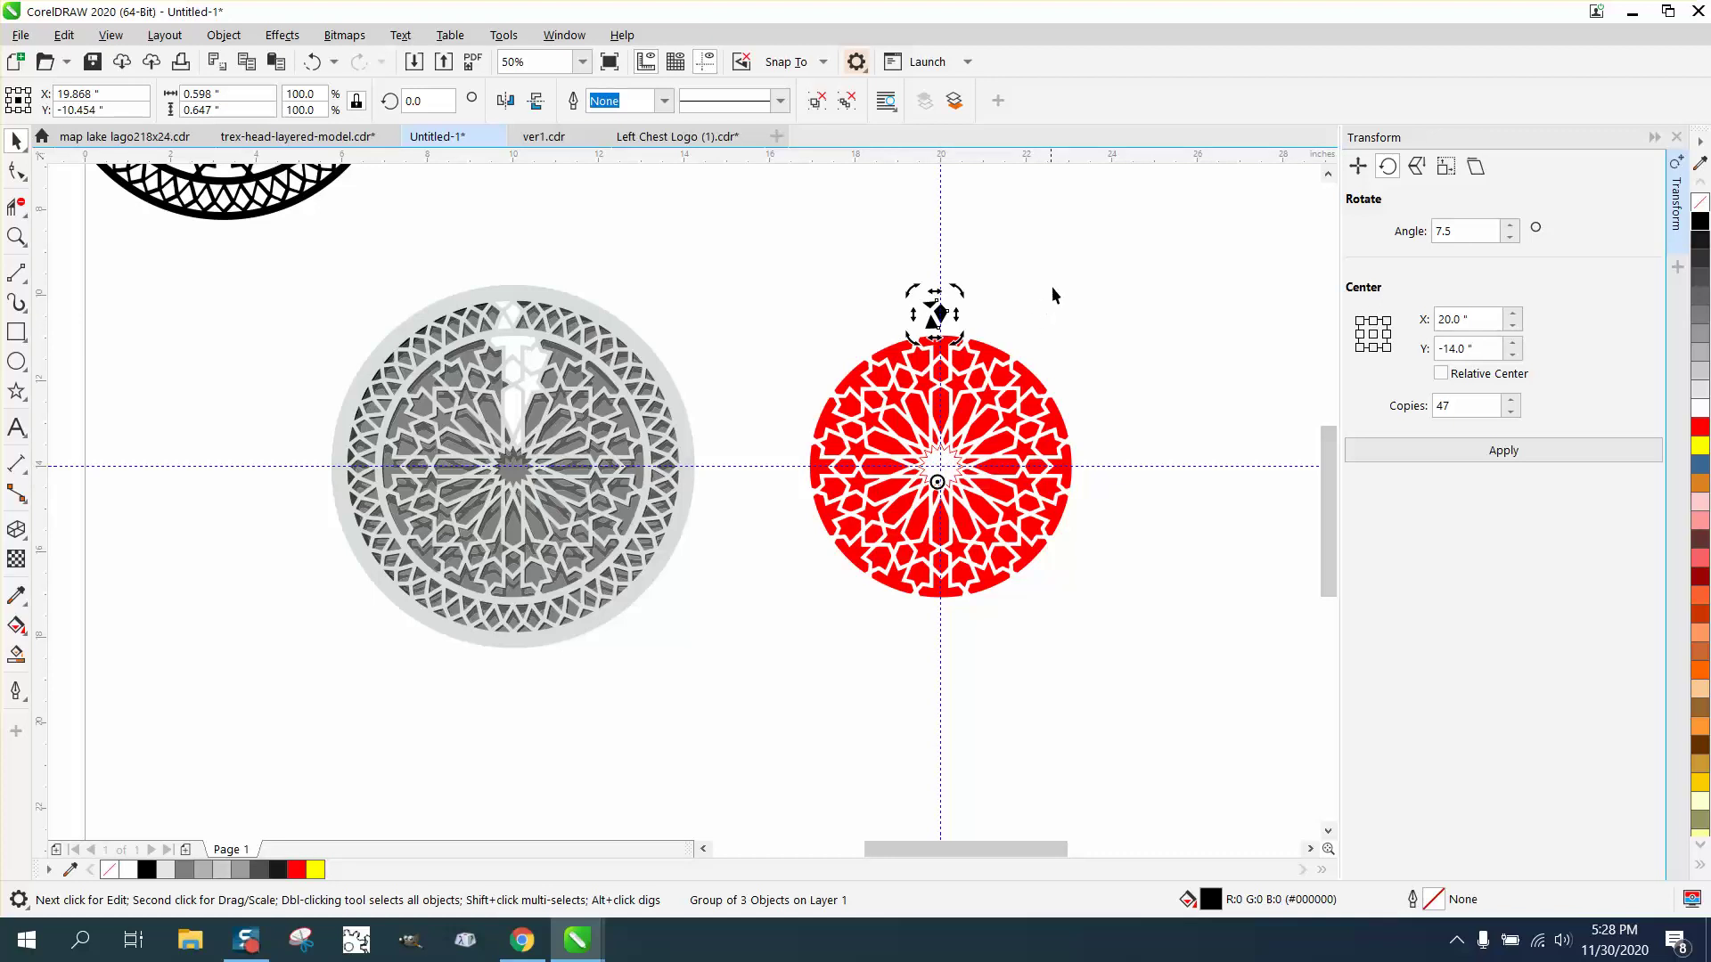
pyautogui.click(946, 308)
pyautogui.click(944, 308)
pyautogui.click(936, 306)
pyautogui.click(1507, 466)
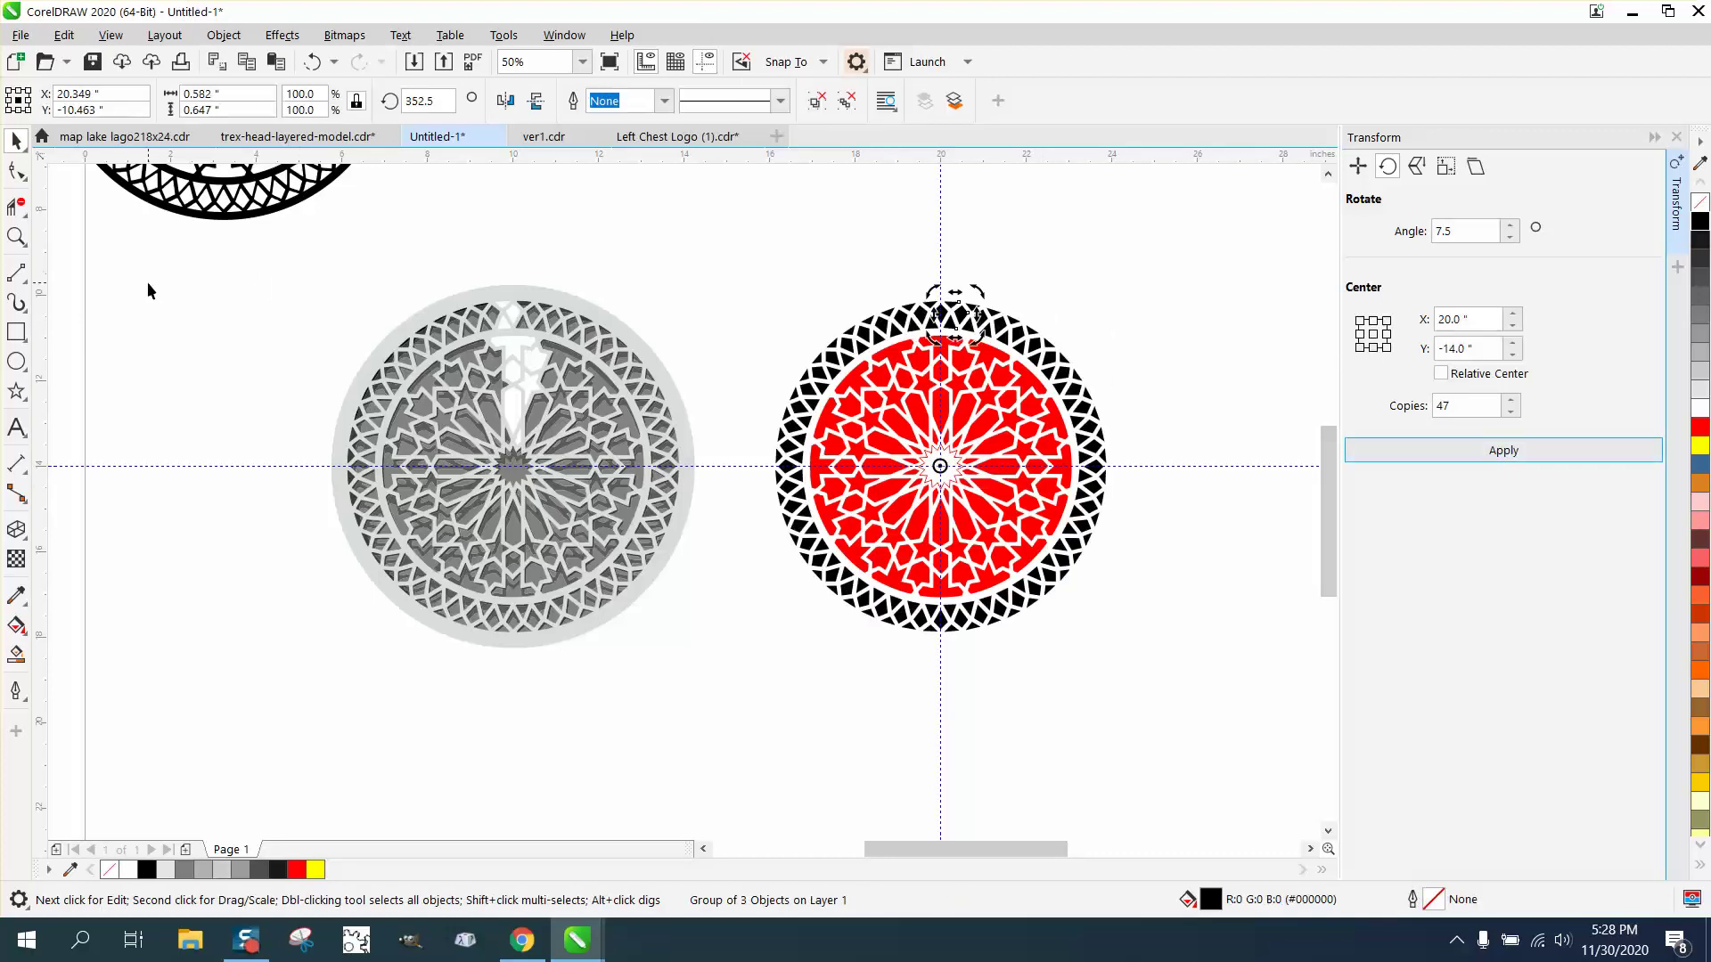
# - Move the original black traced pattern beside the red pattern with its new border ring
pyautogui.scroll(-2, 354, 272)
pyautogui.moveTo(328, 212); pyautogui.dragTo(846, 419)
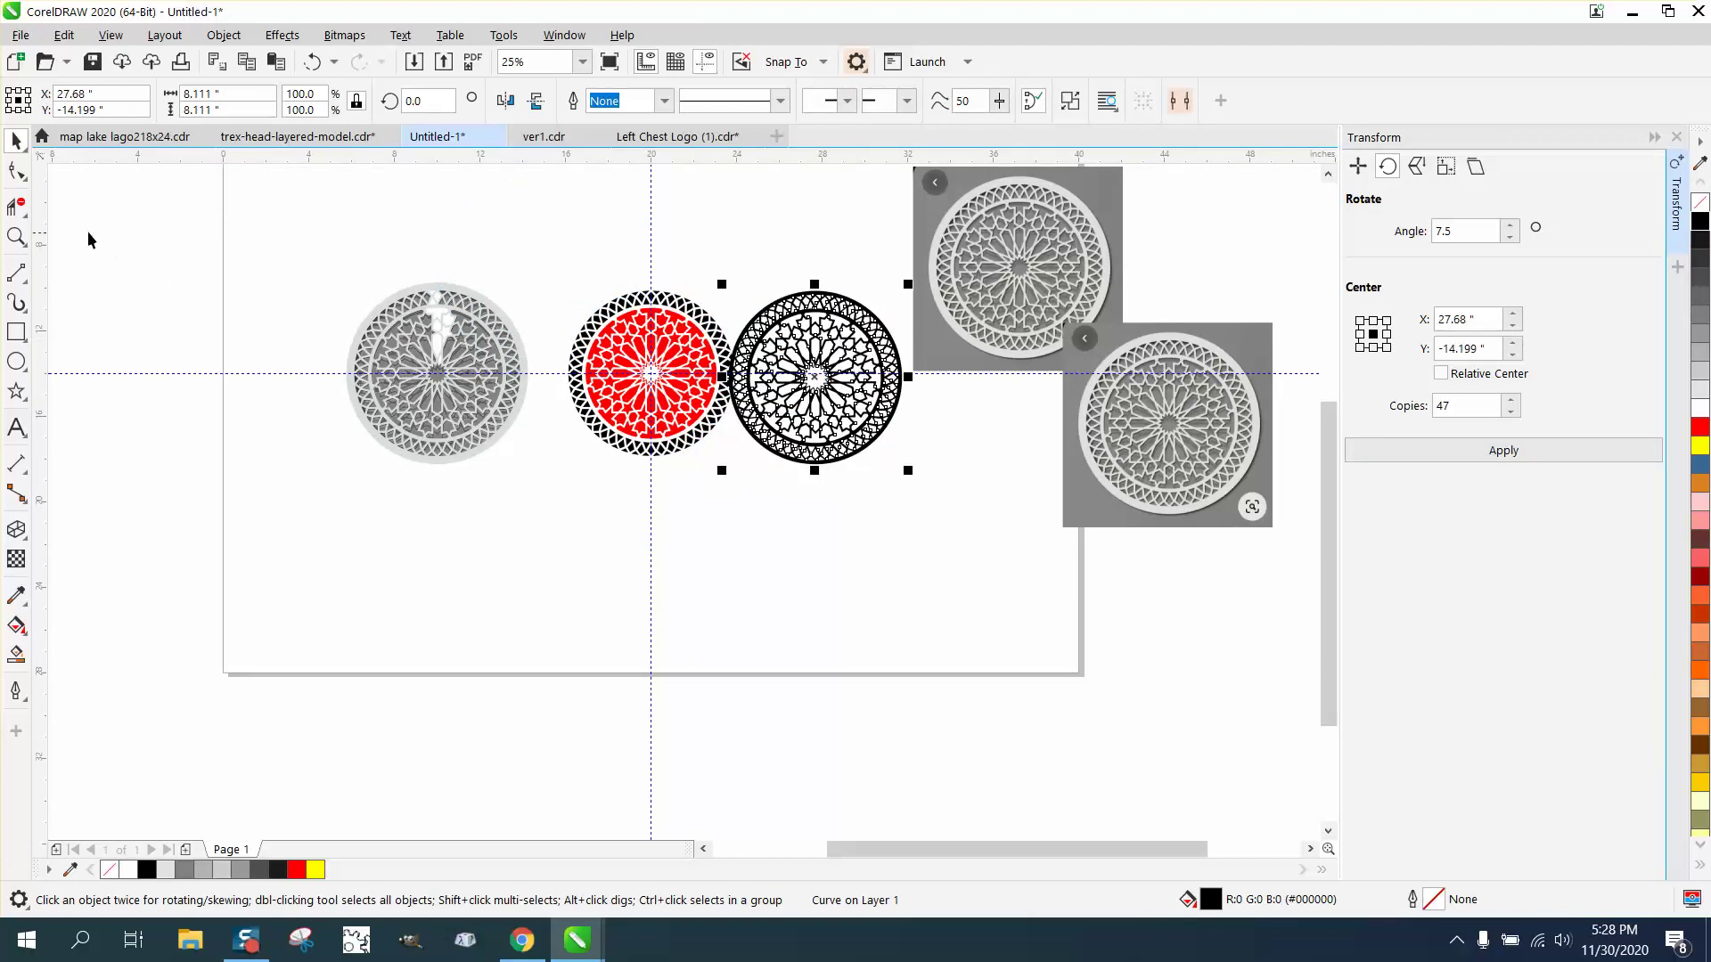
# - Compare the lattice border of the original black trace with the cleaned border ring around the red pattern
pyautogui.click(16, 233)
pyautogui.moveTo(786, 299); pyautogui.dragTo(833, 326)
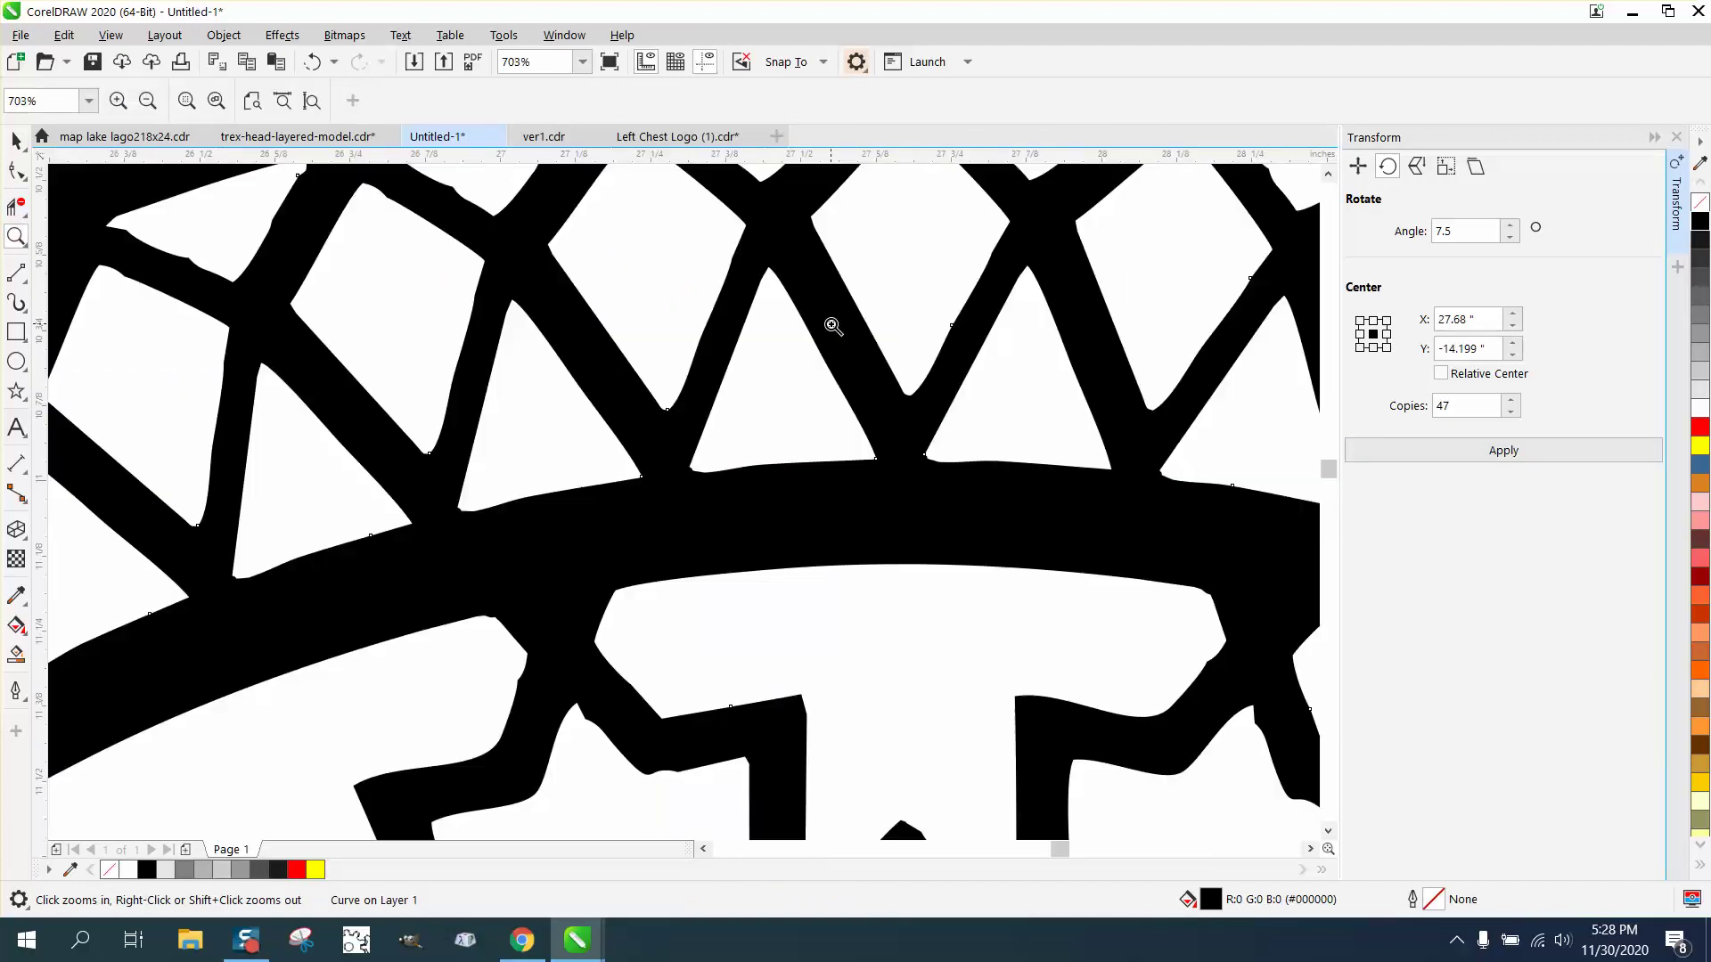
pyautogui.scroll(-2, 891, 419)
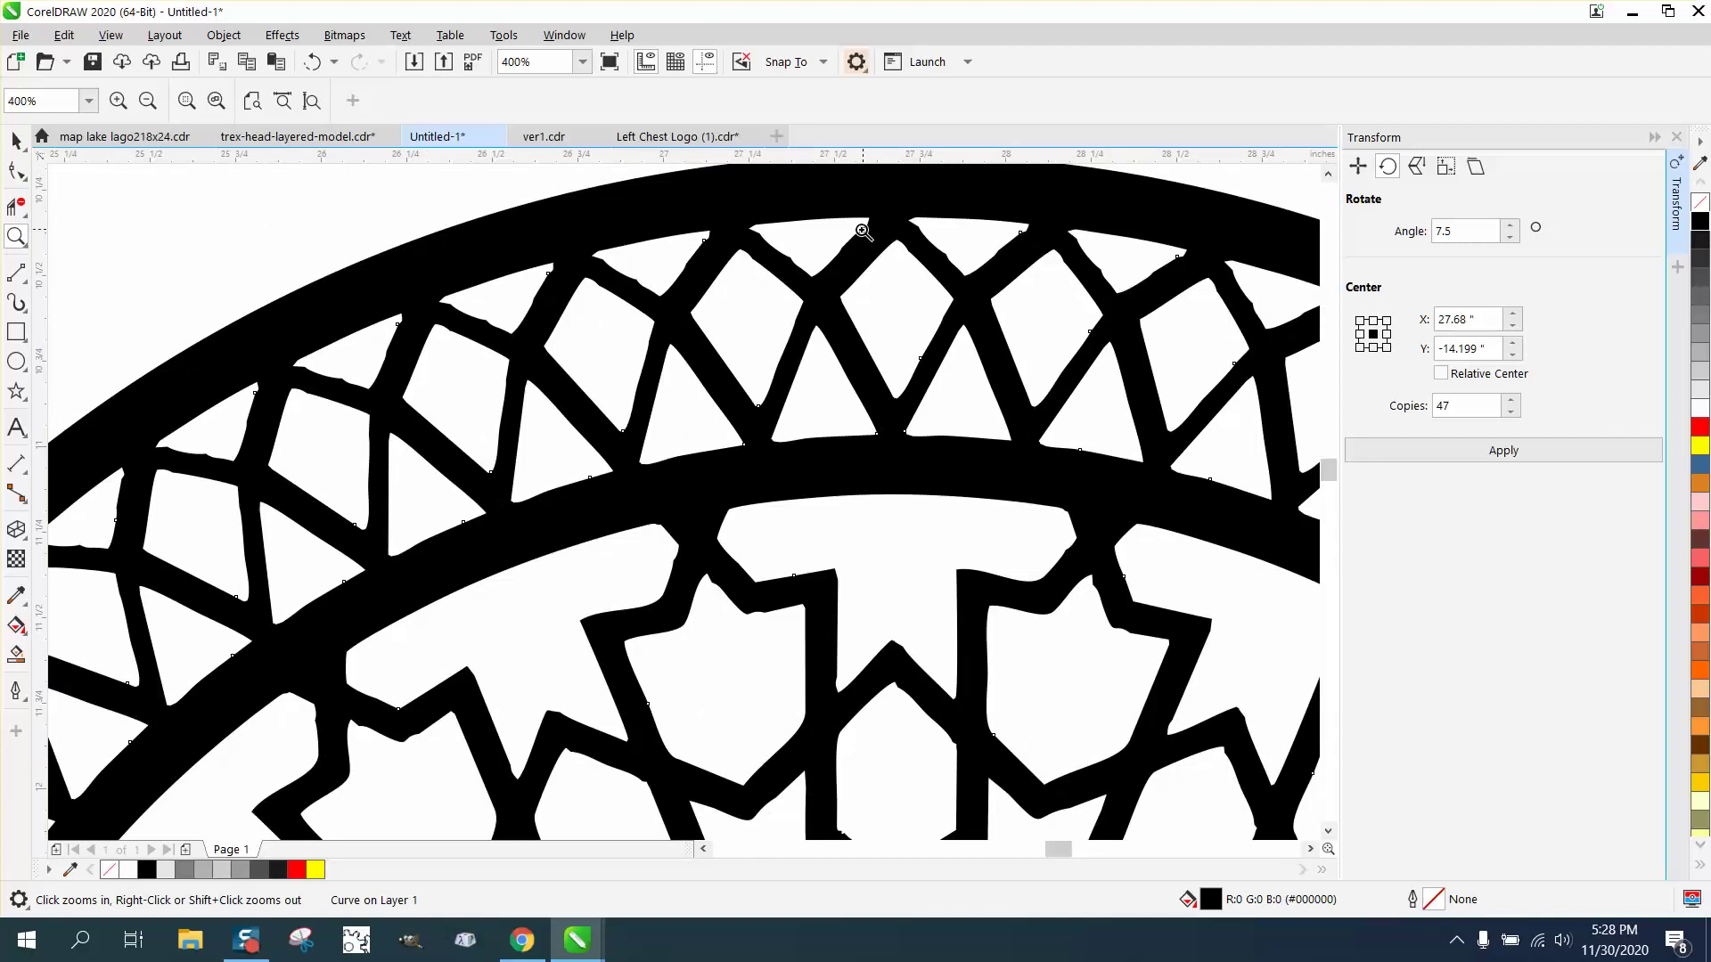
pyautogui.scroll(-4, 880, 297)
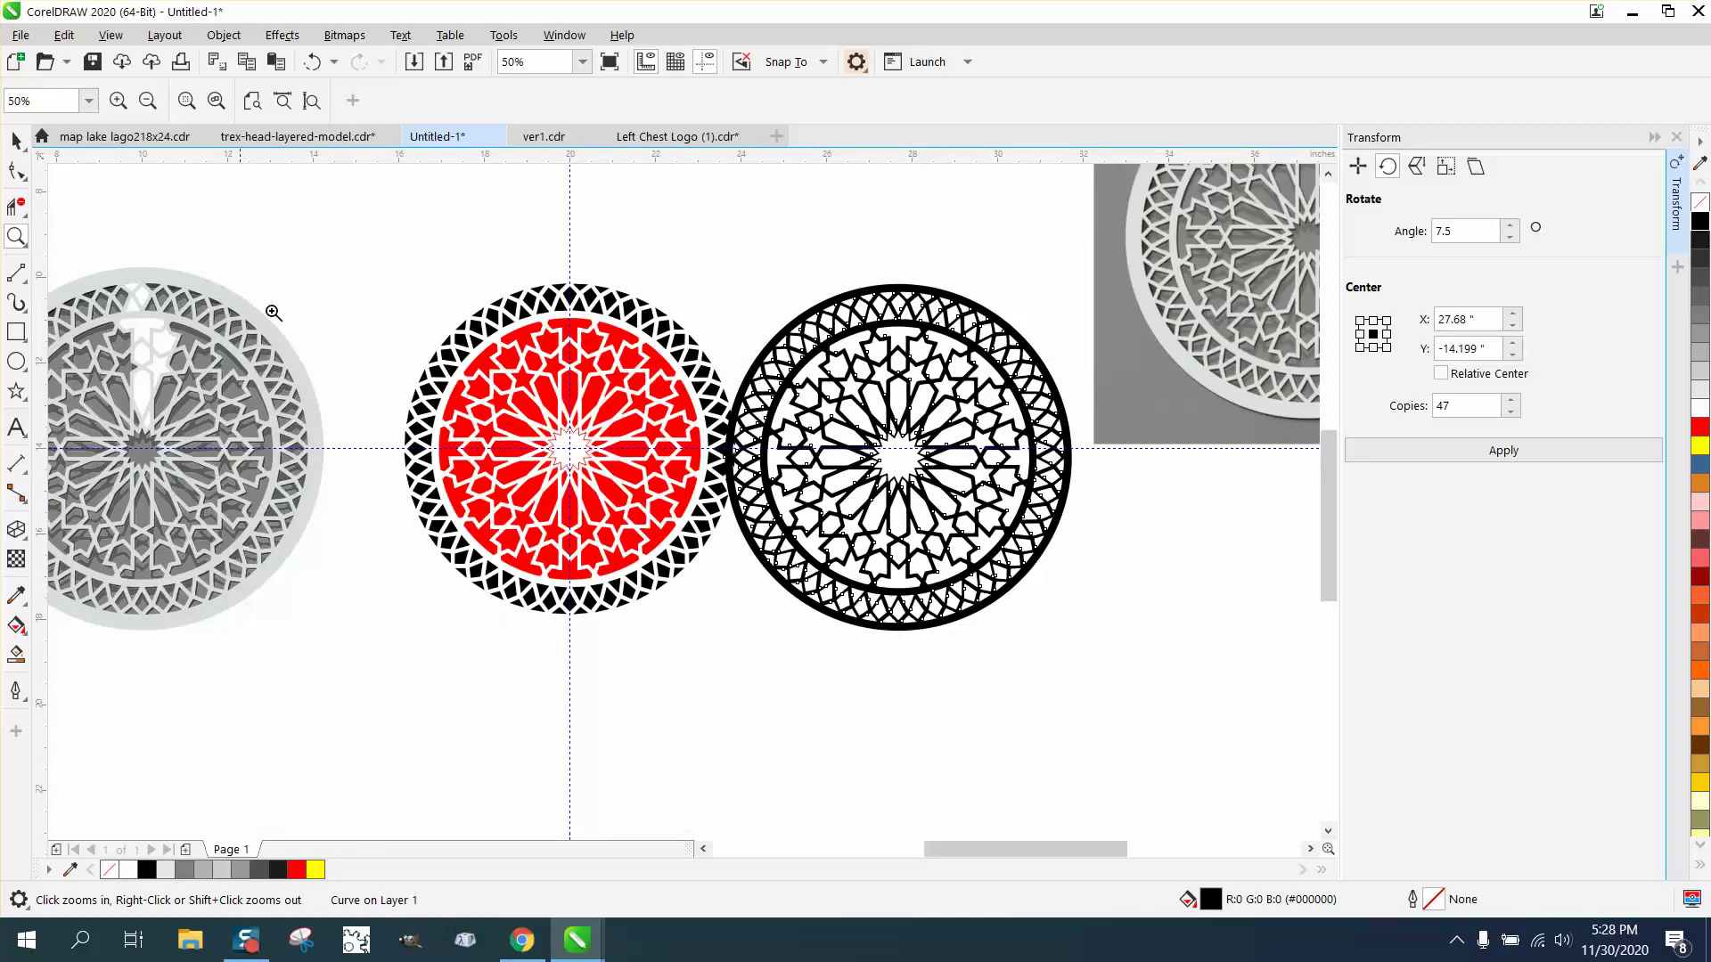
pyautogui.moveTo(546, 278); pyautogui.dragTo(682, 355)
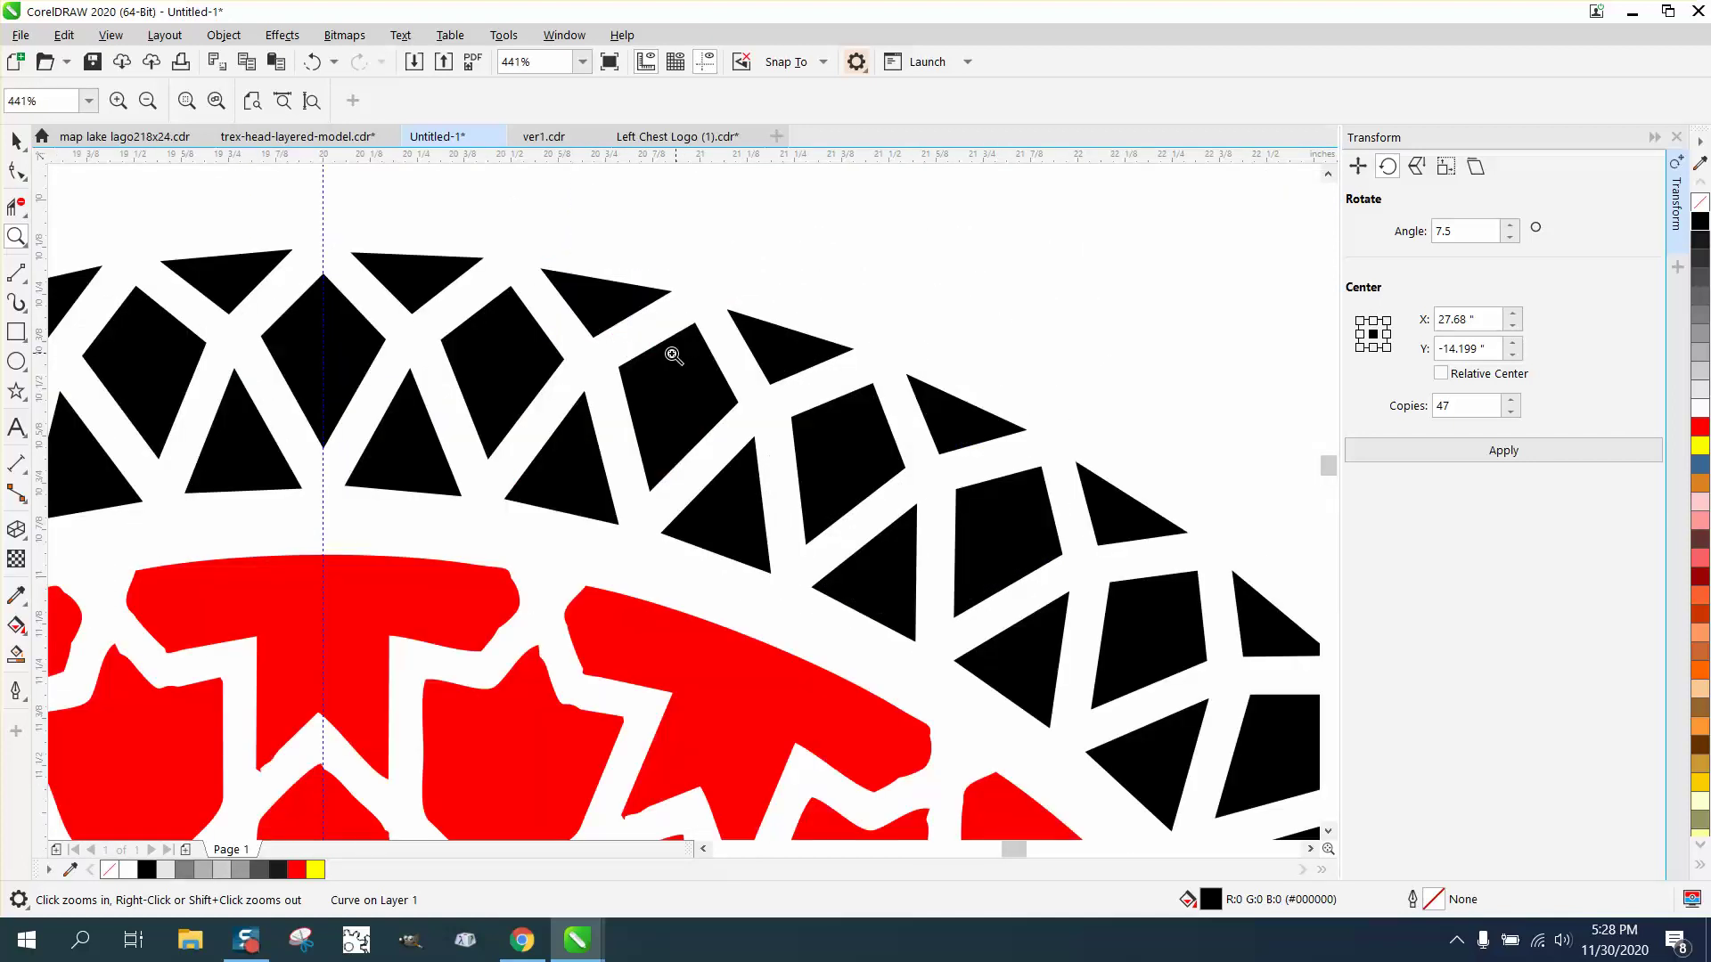
pyautogui.scroll(-2, 602, 344)
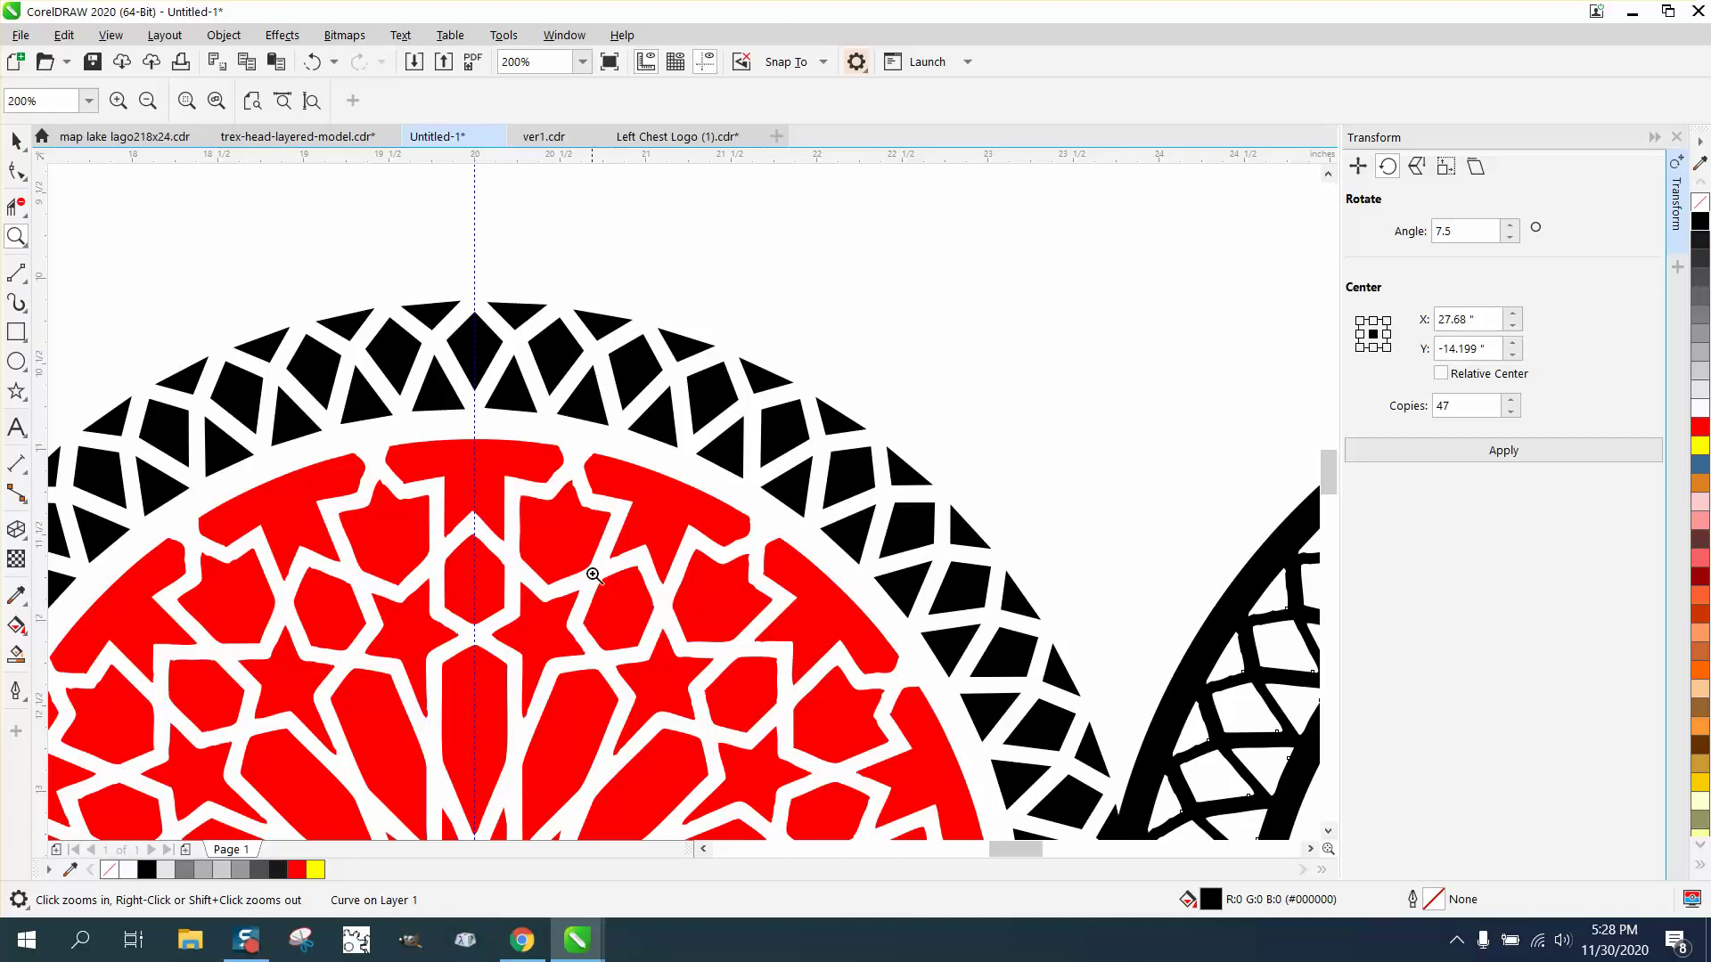
pyautogui.scroll(-2, 576, 539)
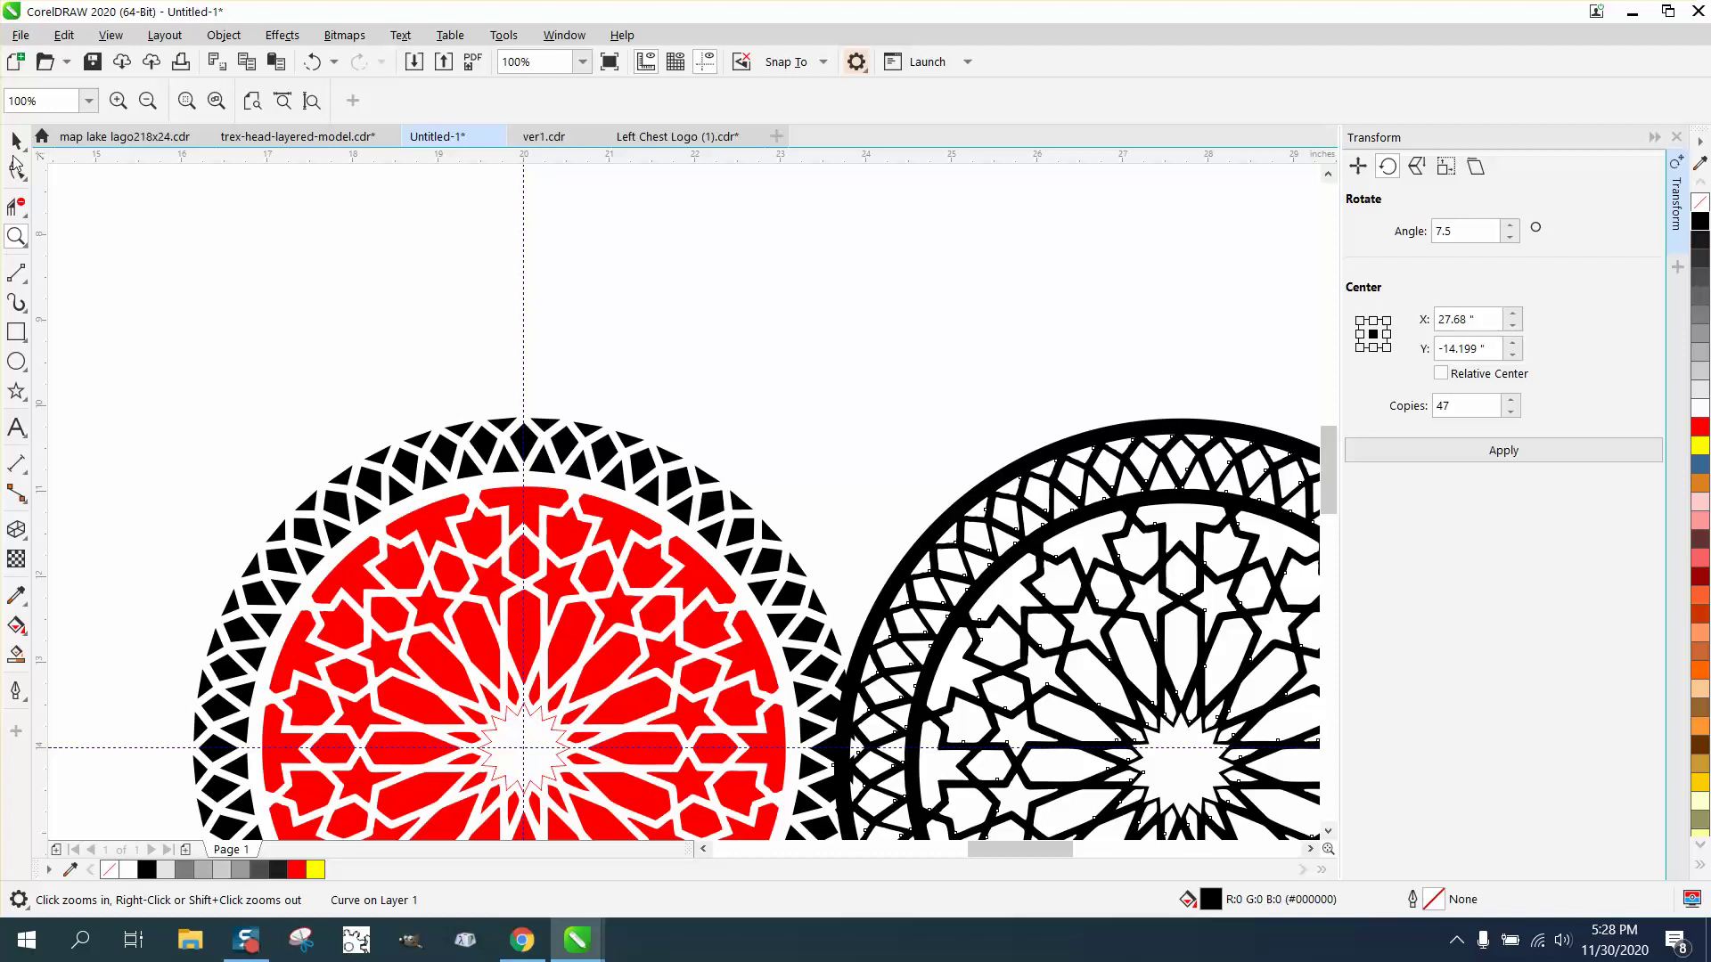
# - Smart-fill the red star just right of the vertical guideline with black and no outline
pyautogui.click(16, 141)
pyautogui.click(16, 655)
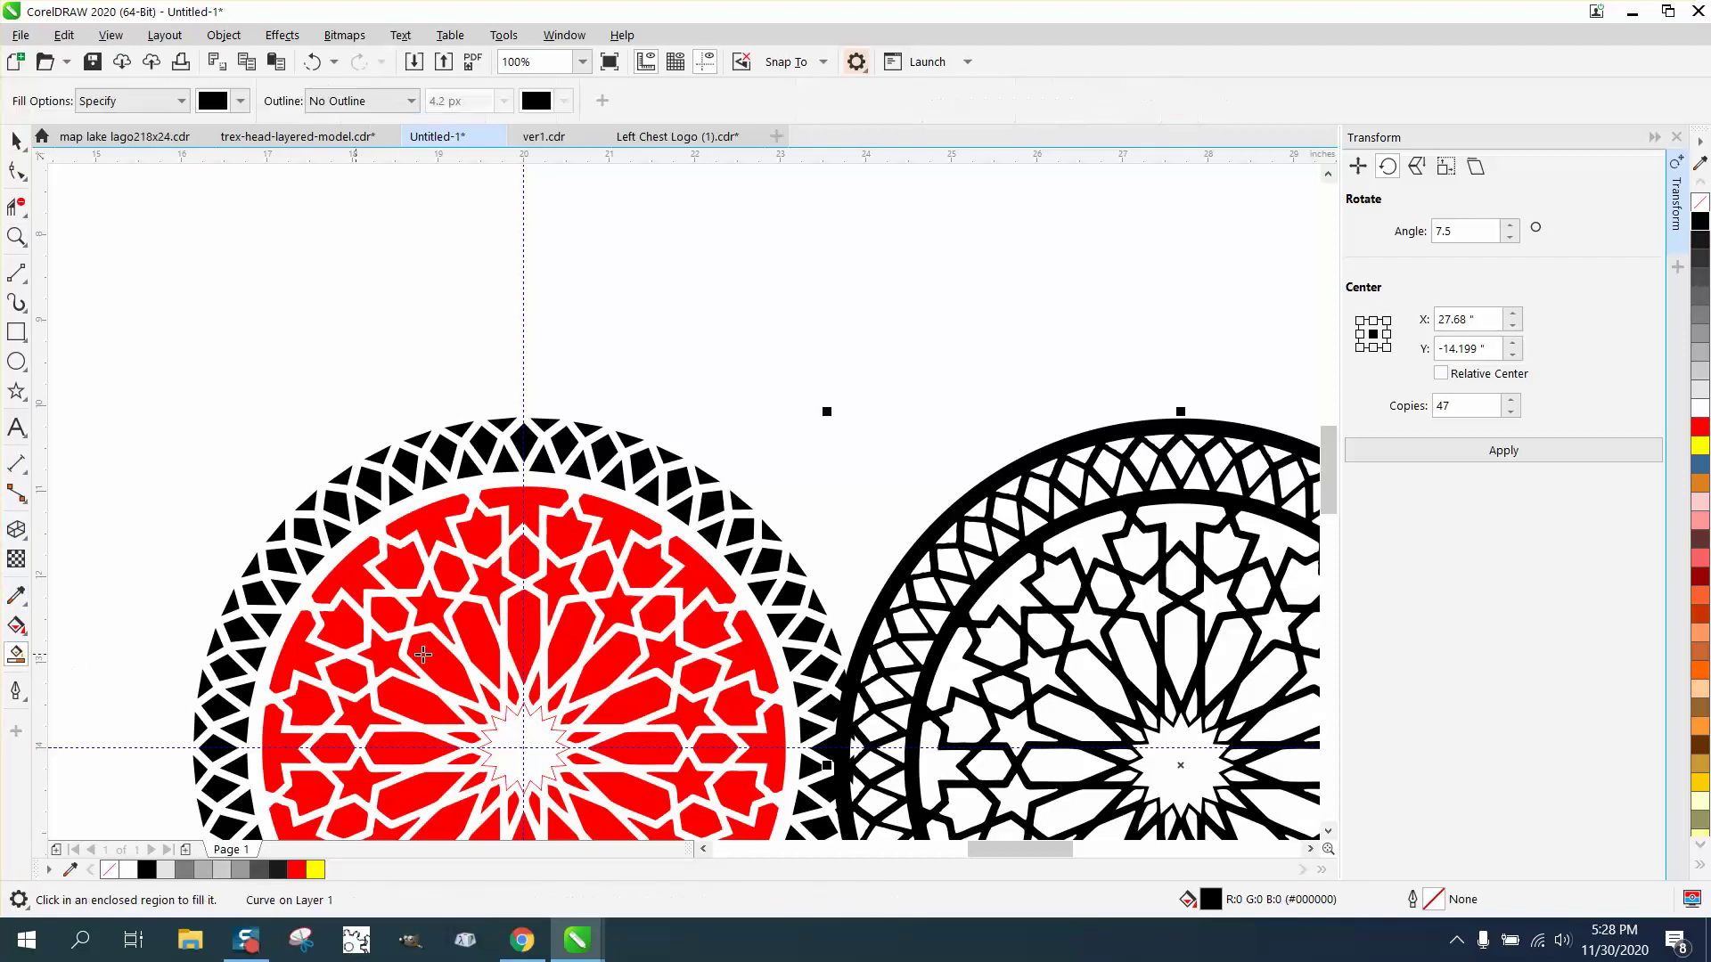
pyautogui.click(560, 577)
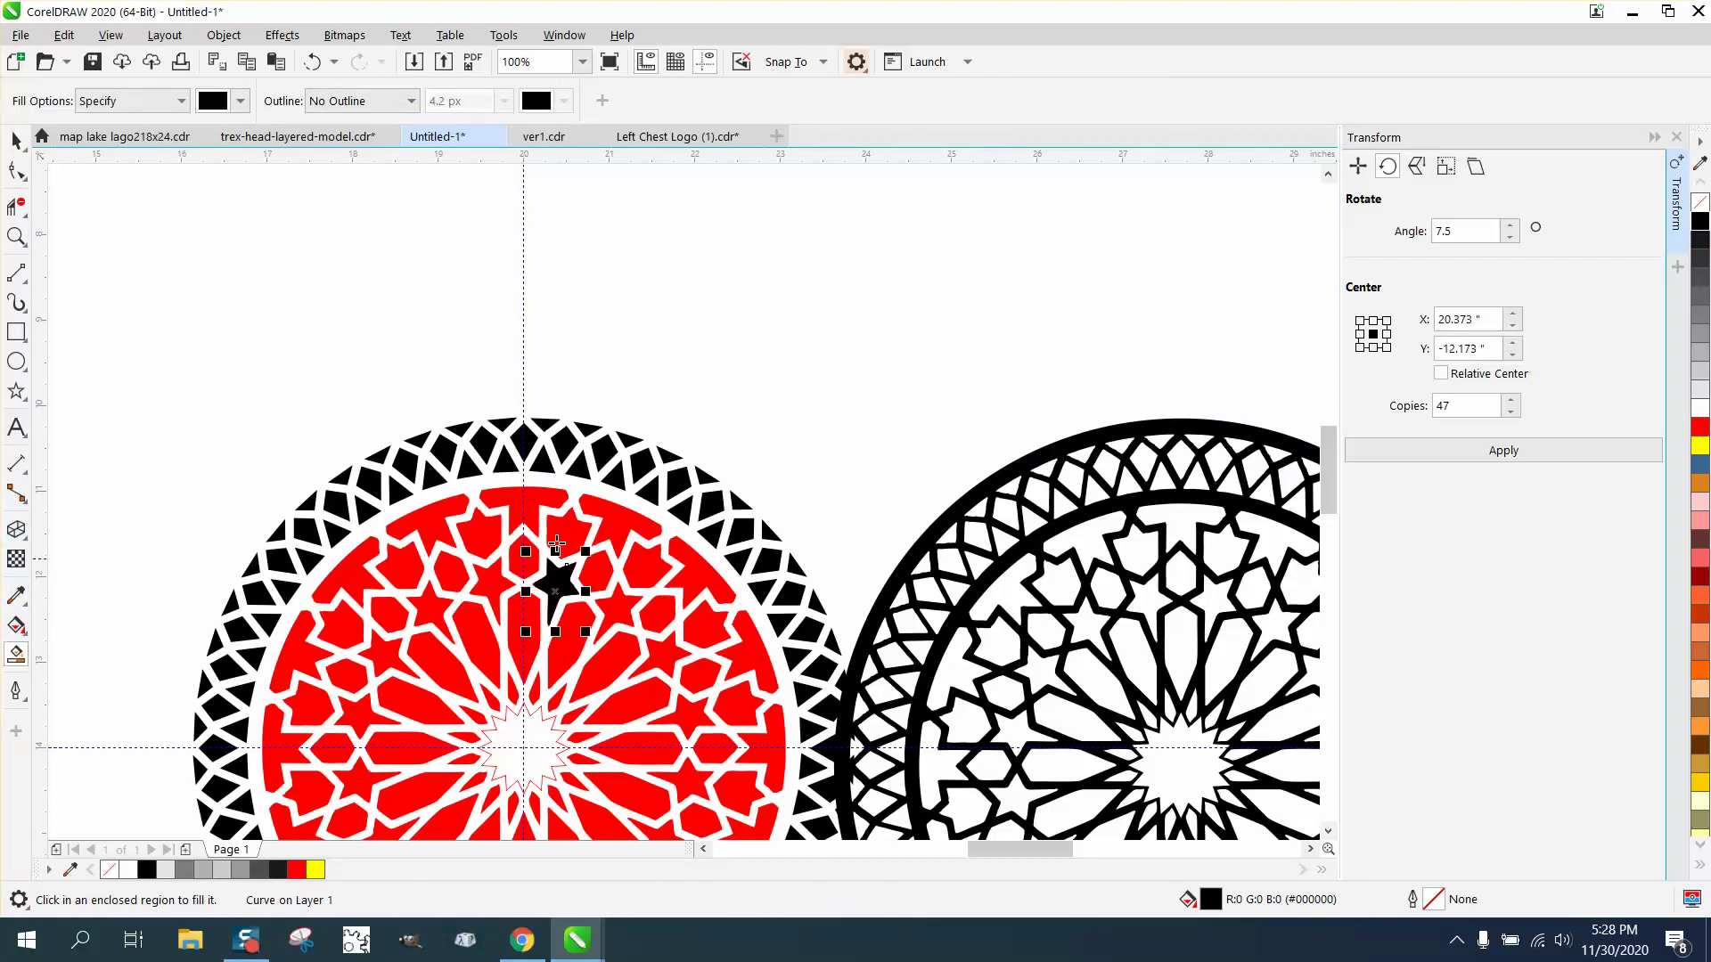
# - Place a copy of the black star in the empty area above the border ring and delete the one inside the pattern
pyautogui.click(16, 141)
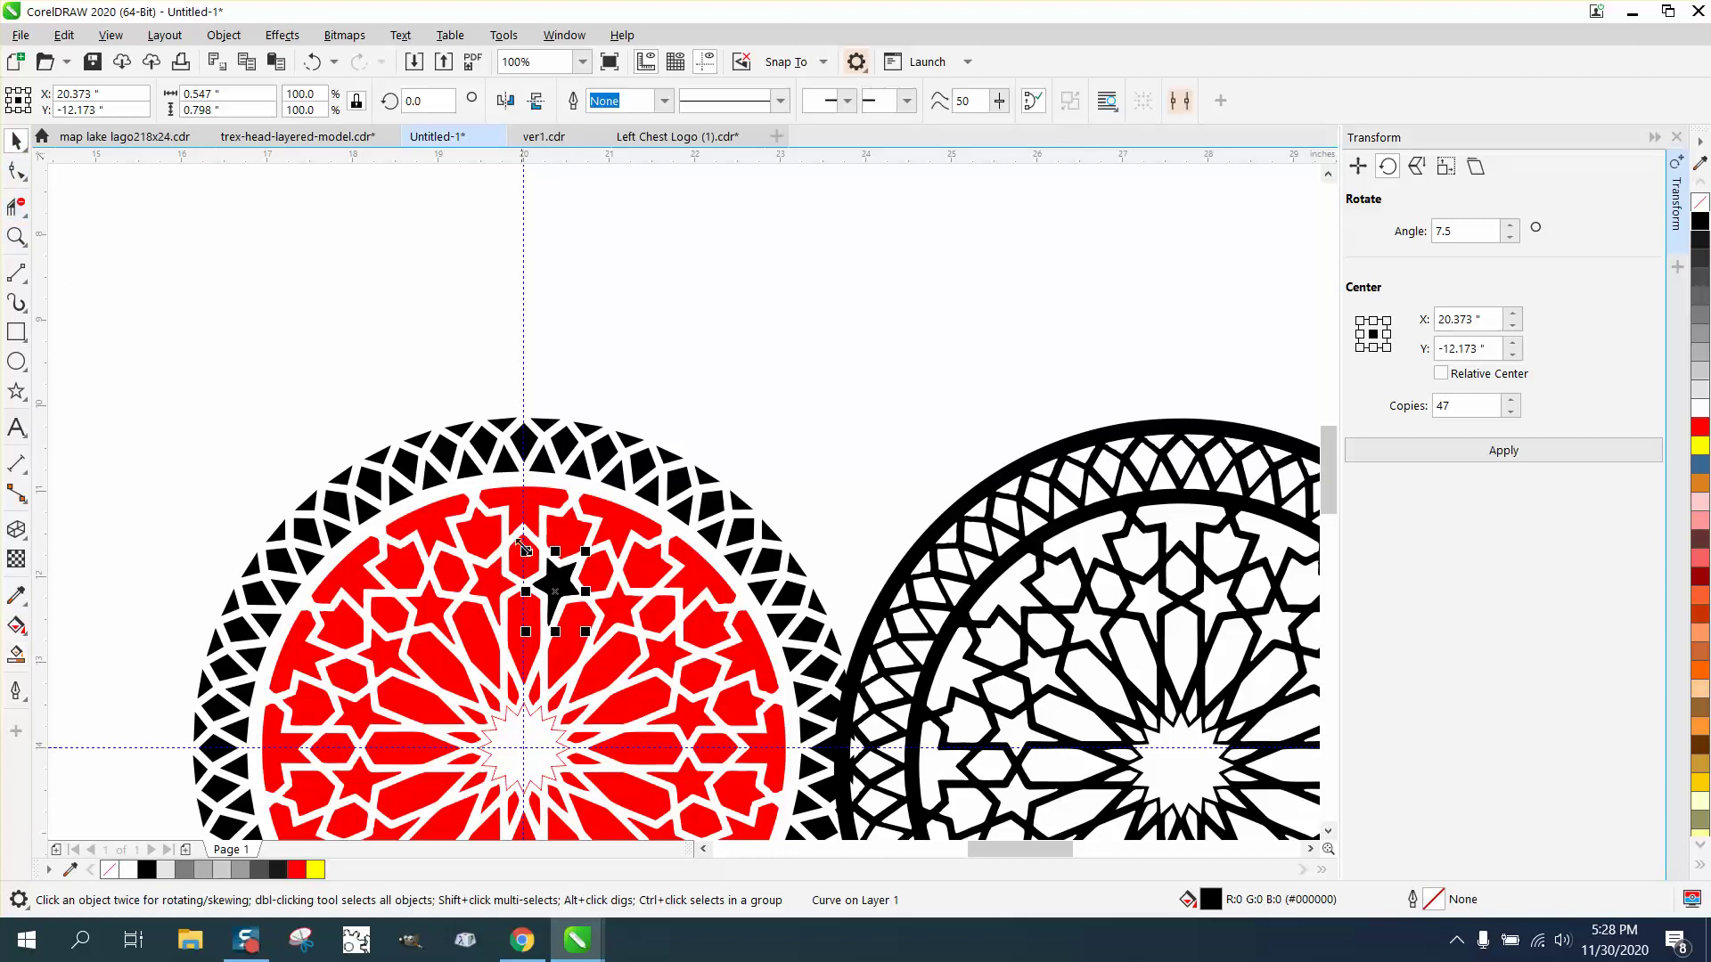
pyautogui.moveTo(574, 588); pyautogui.dragTo(613, 363)
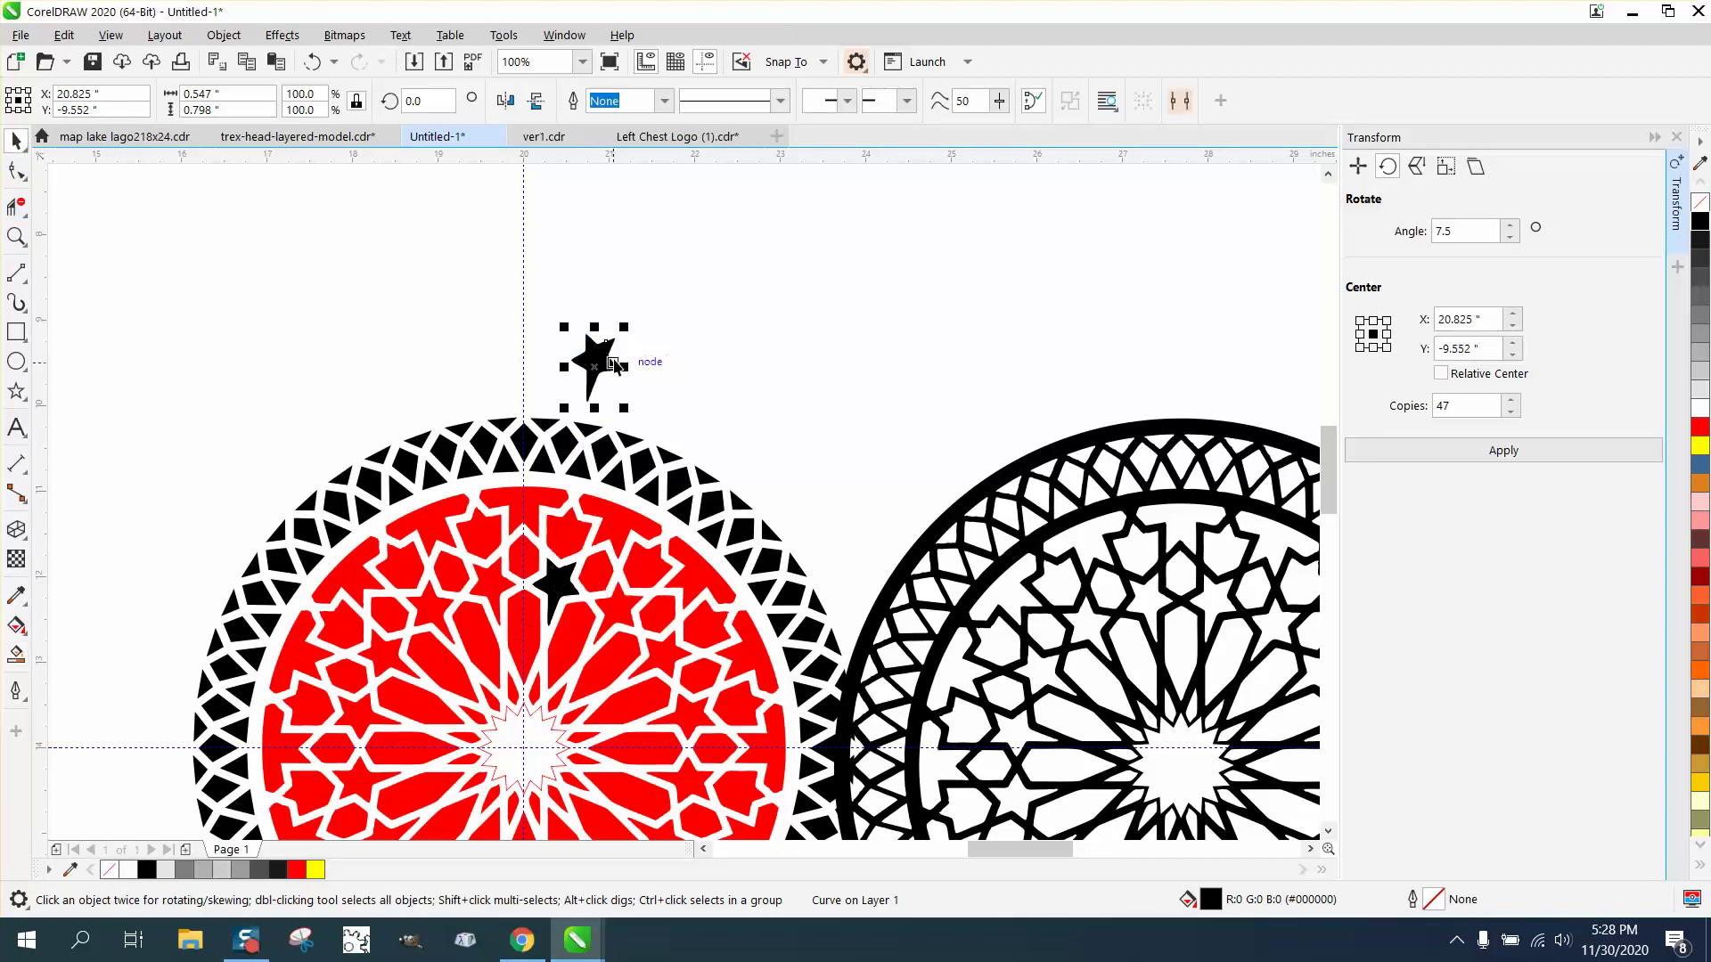
pyautogui.click(559, 586)
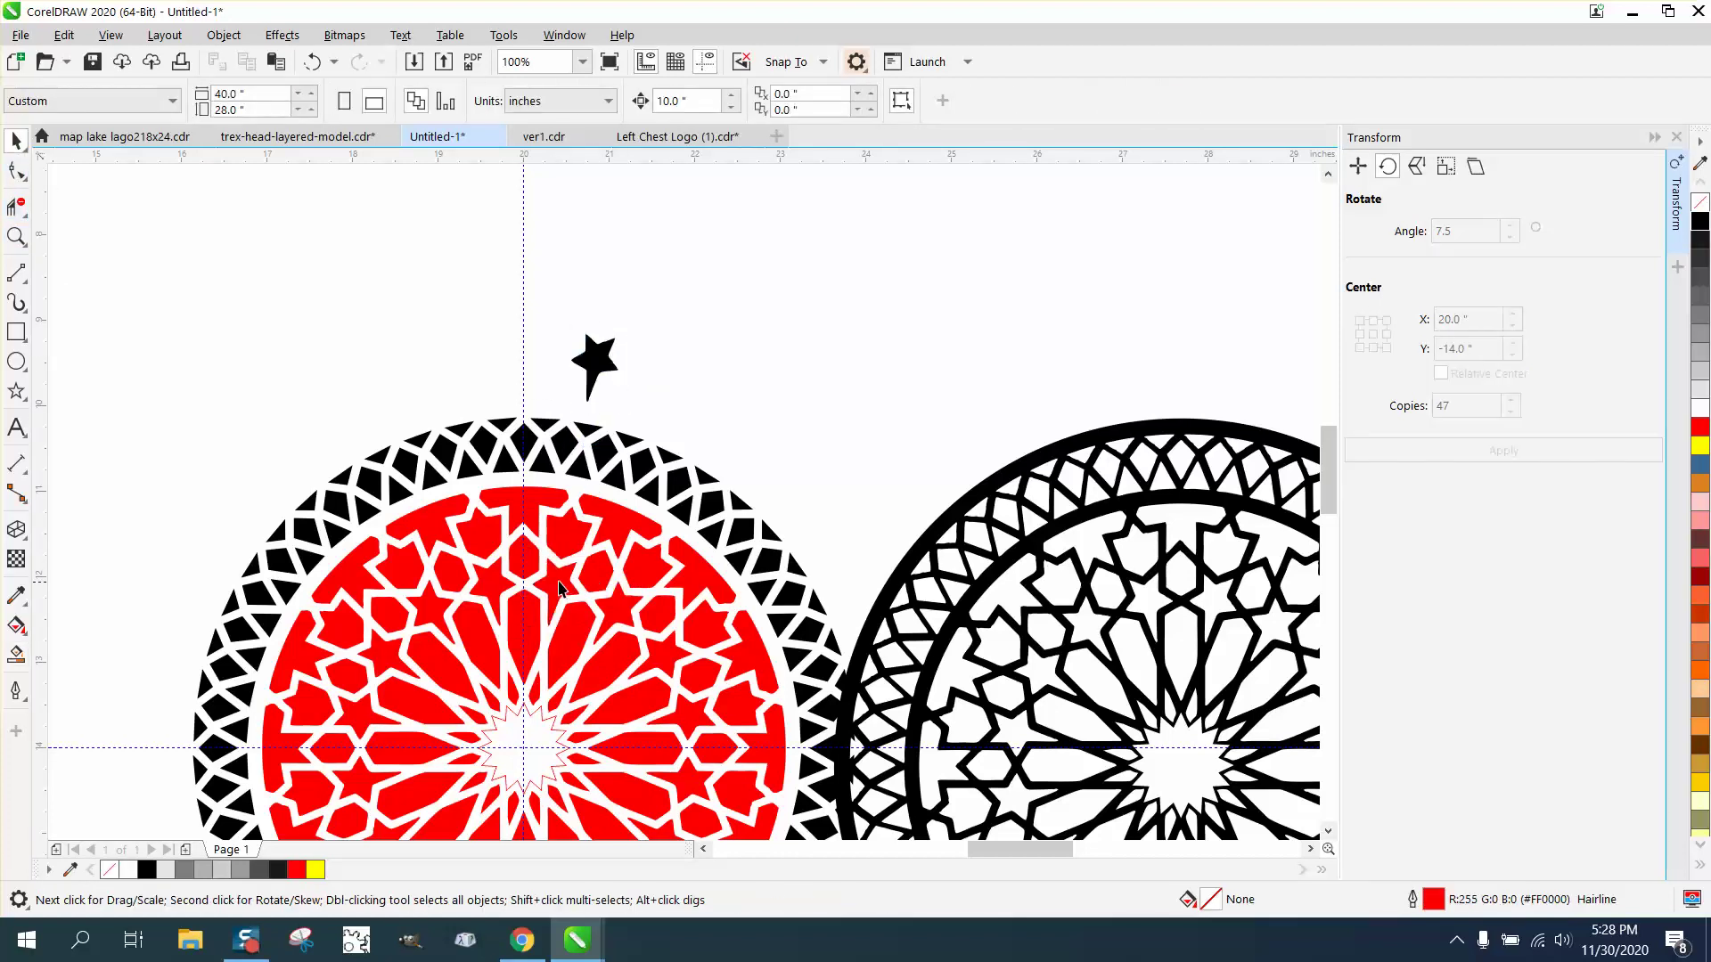
# - Try to delete the extra nodes beside the upper-left tip of the black star
pyautogui.click(16, 236)
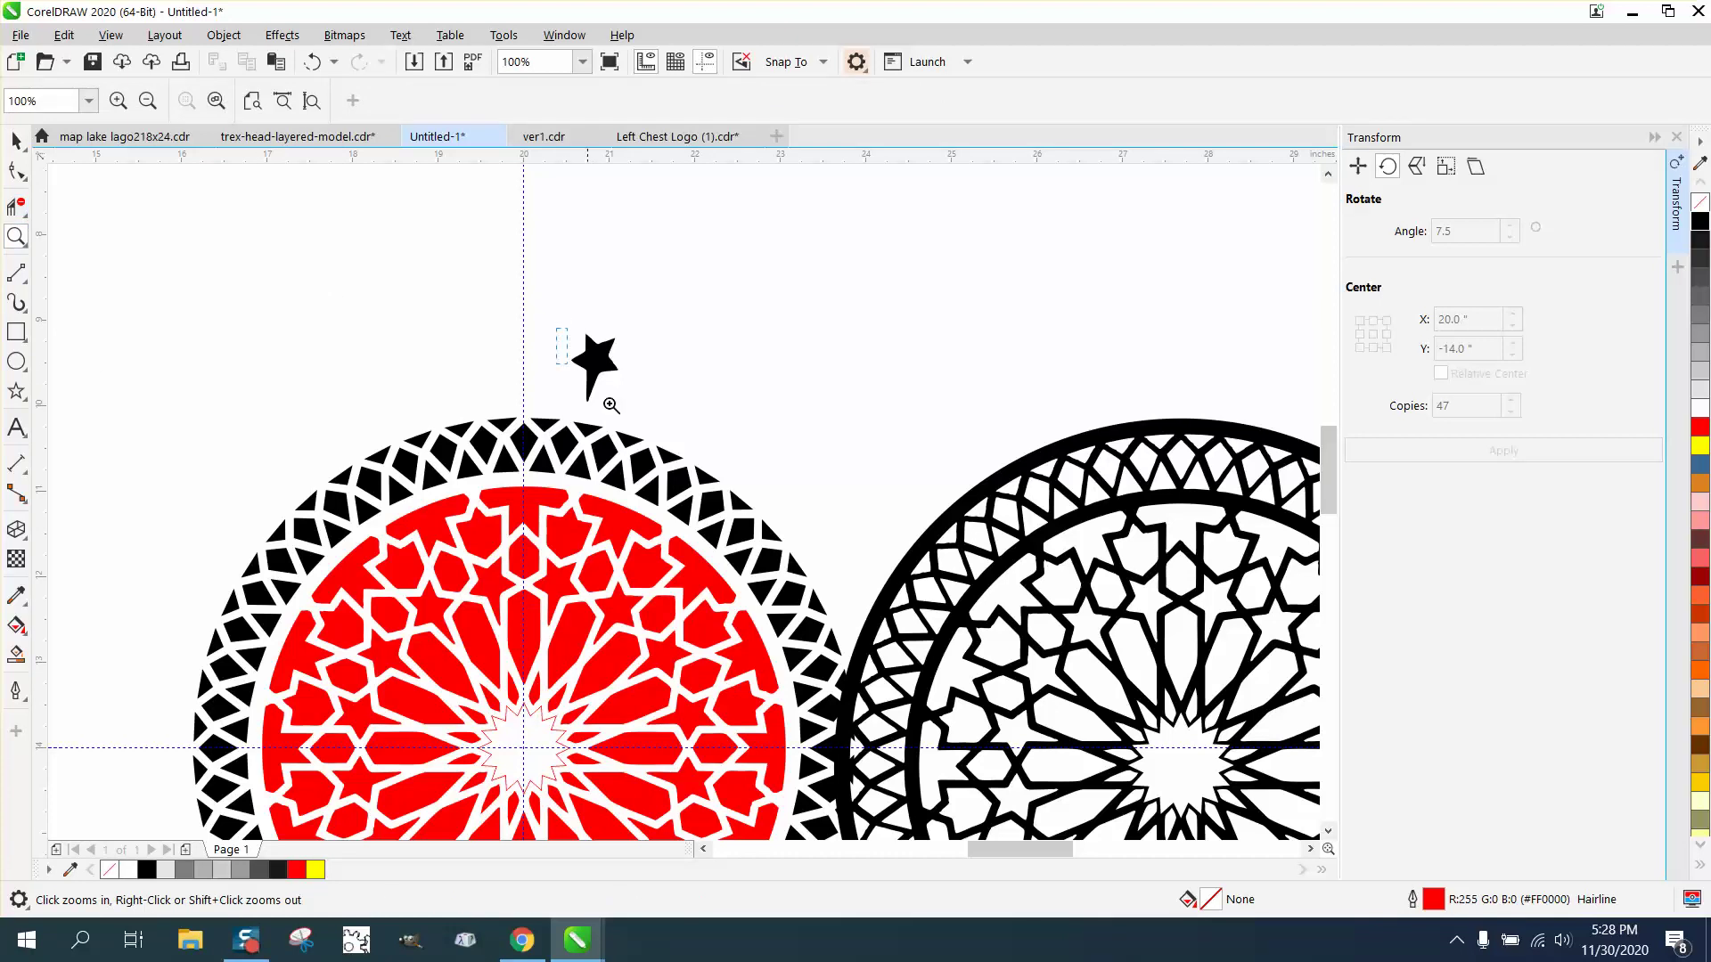
pyautogui.moveTo(612, 405); pyautogui.dragTo(717, 437)
pyautogui.press('F10')
pyautogui.click(413, 332)
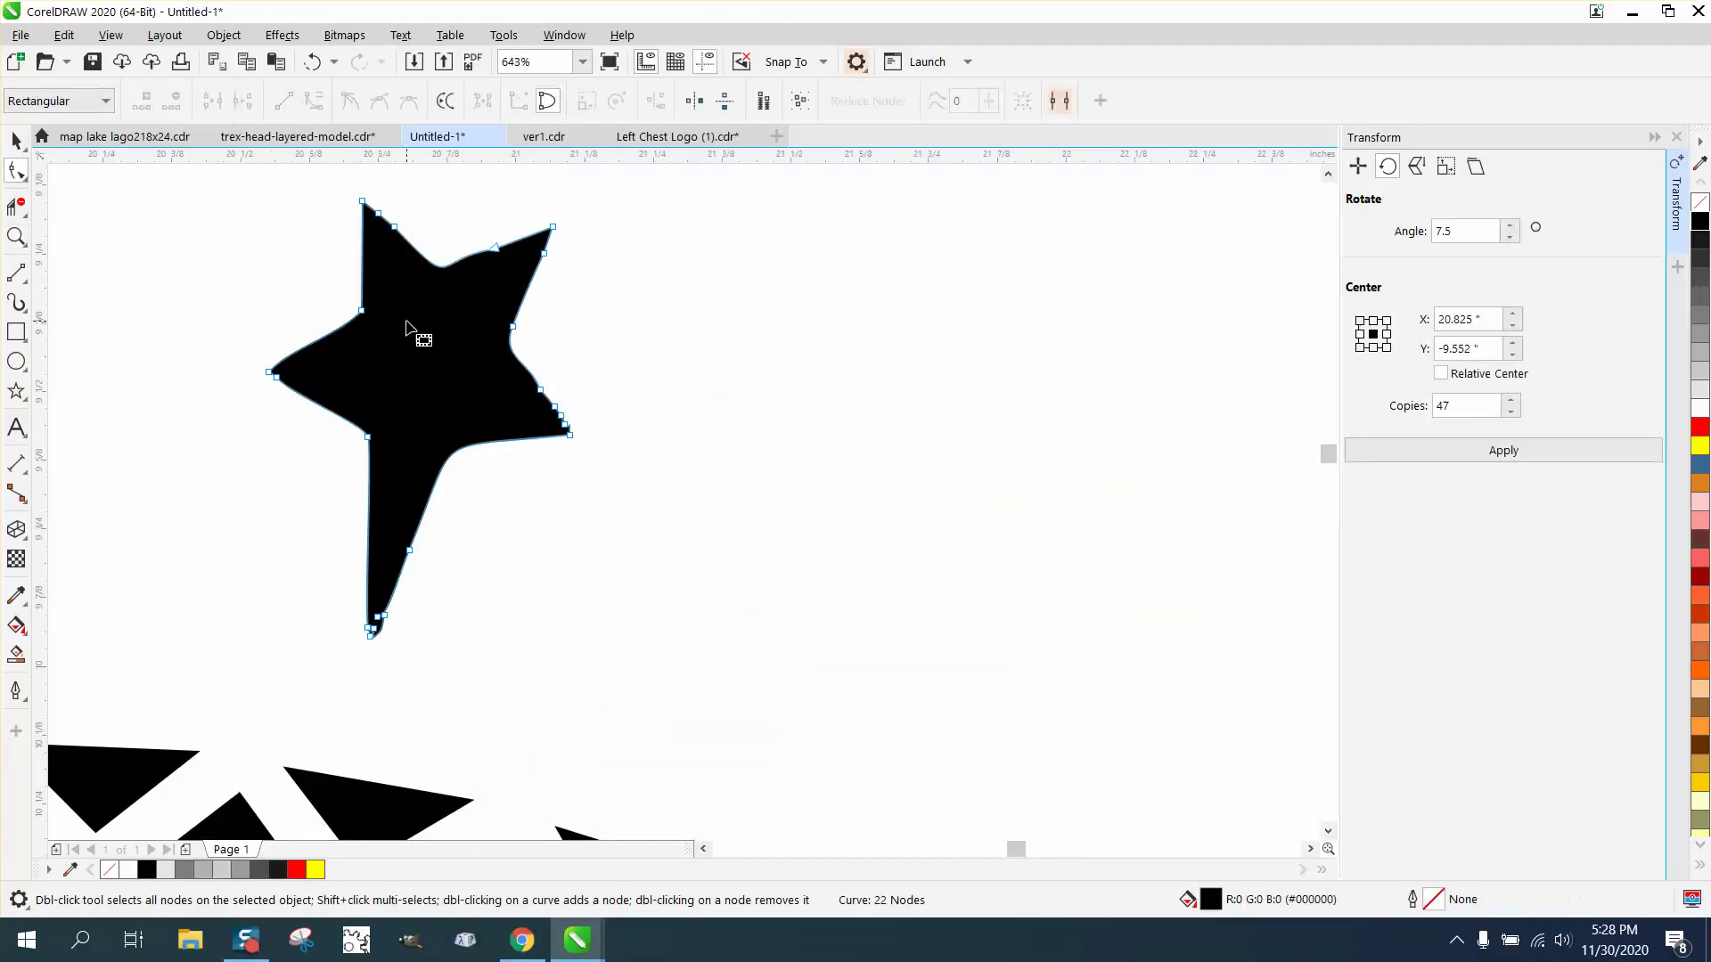
pyautogui.moveTo(414, 207); pyautogui.dragTo(383, 267)
pyautogui.press('Delete')
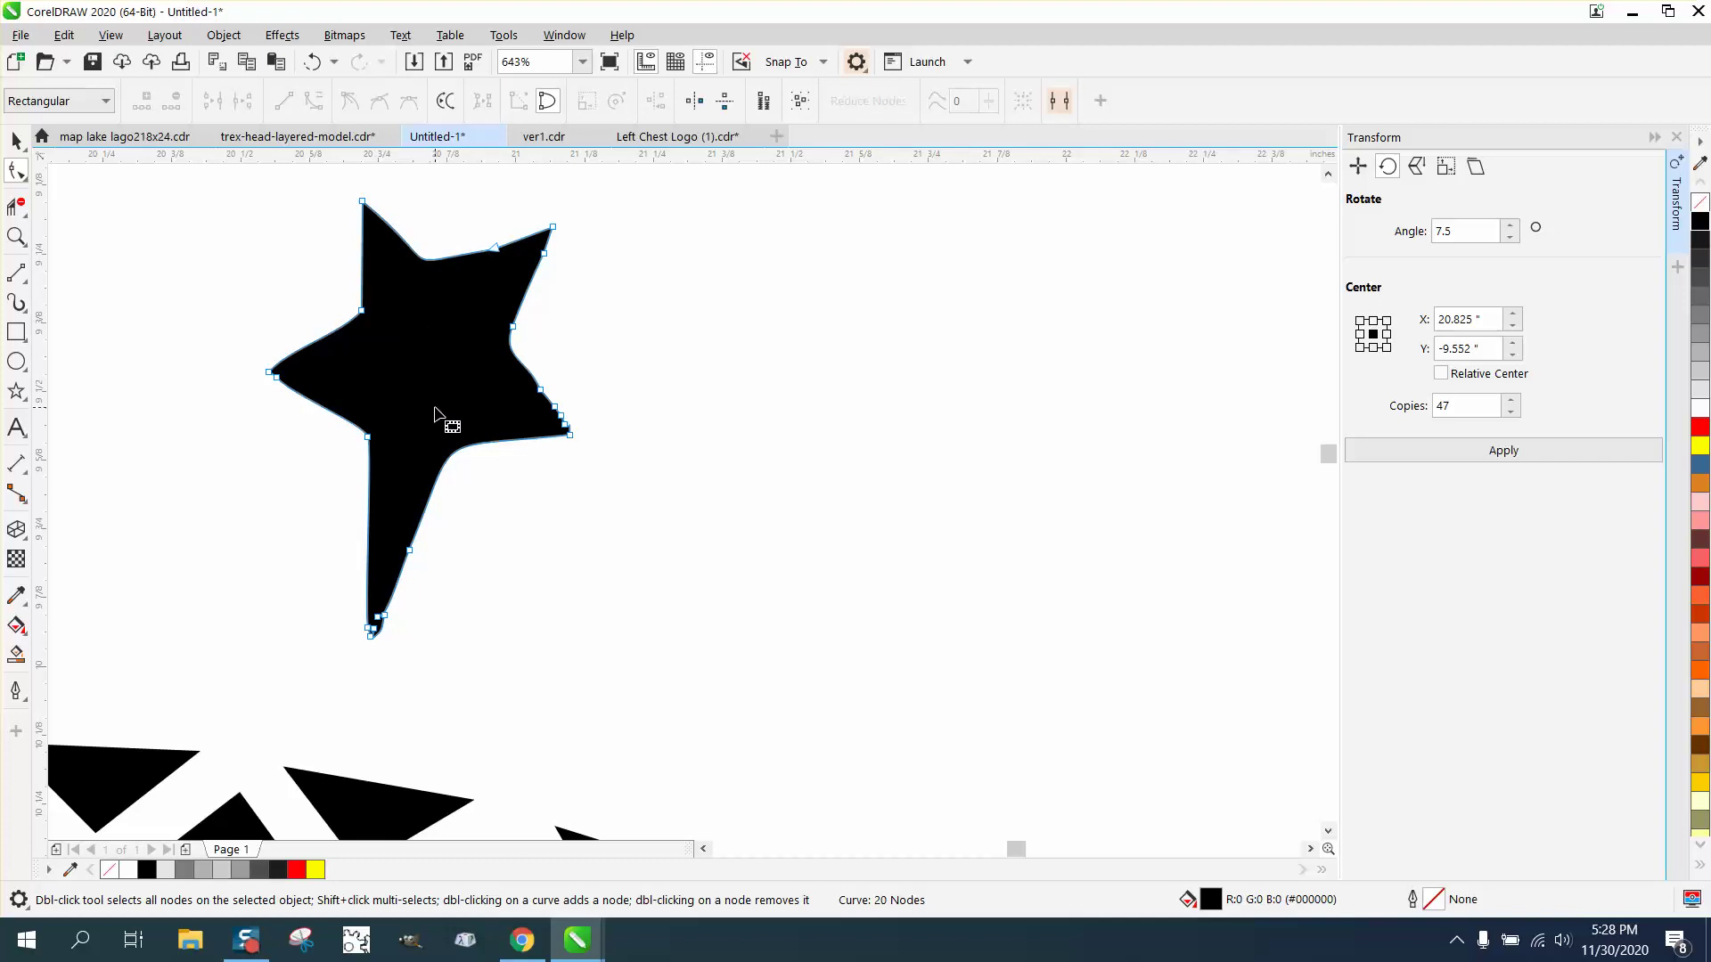
# - Undo the node deletion on the black star
pyautogui.scroll(-5, 451, 419)
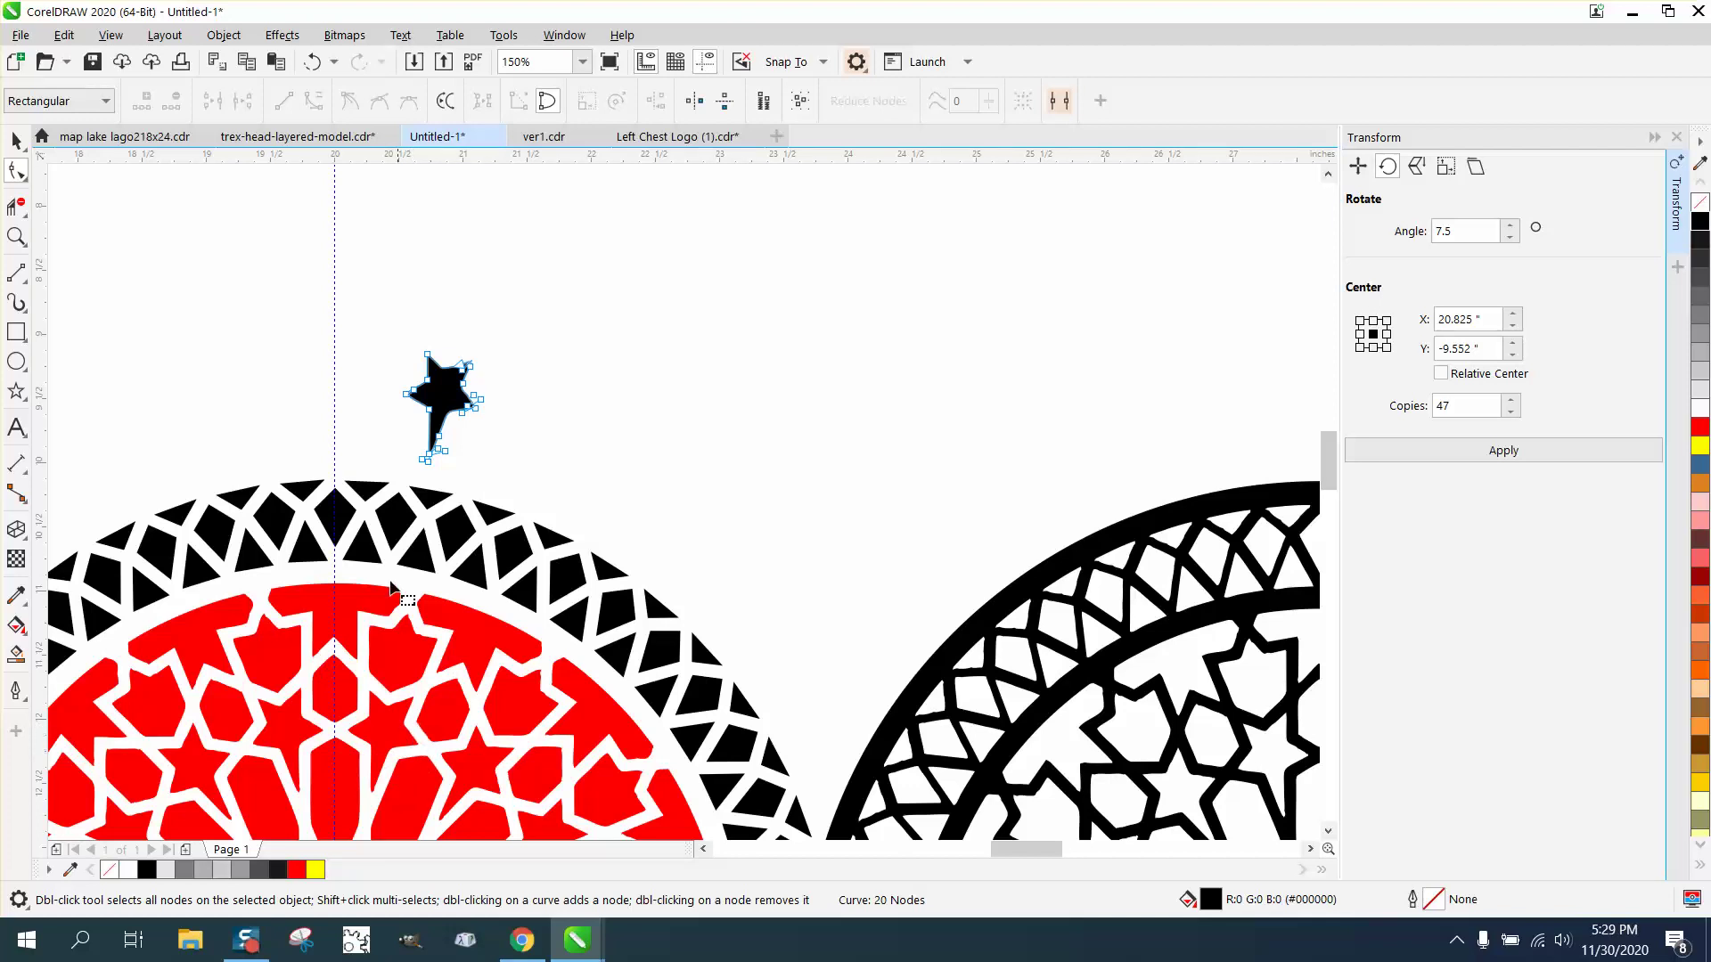
pyautogui.click(15, 234)
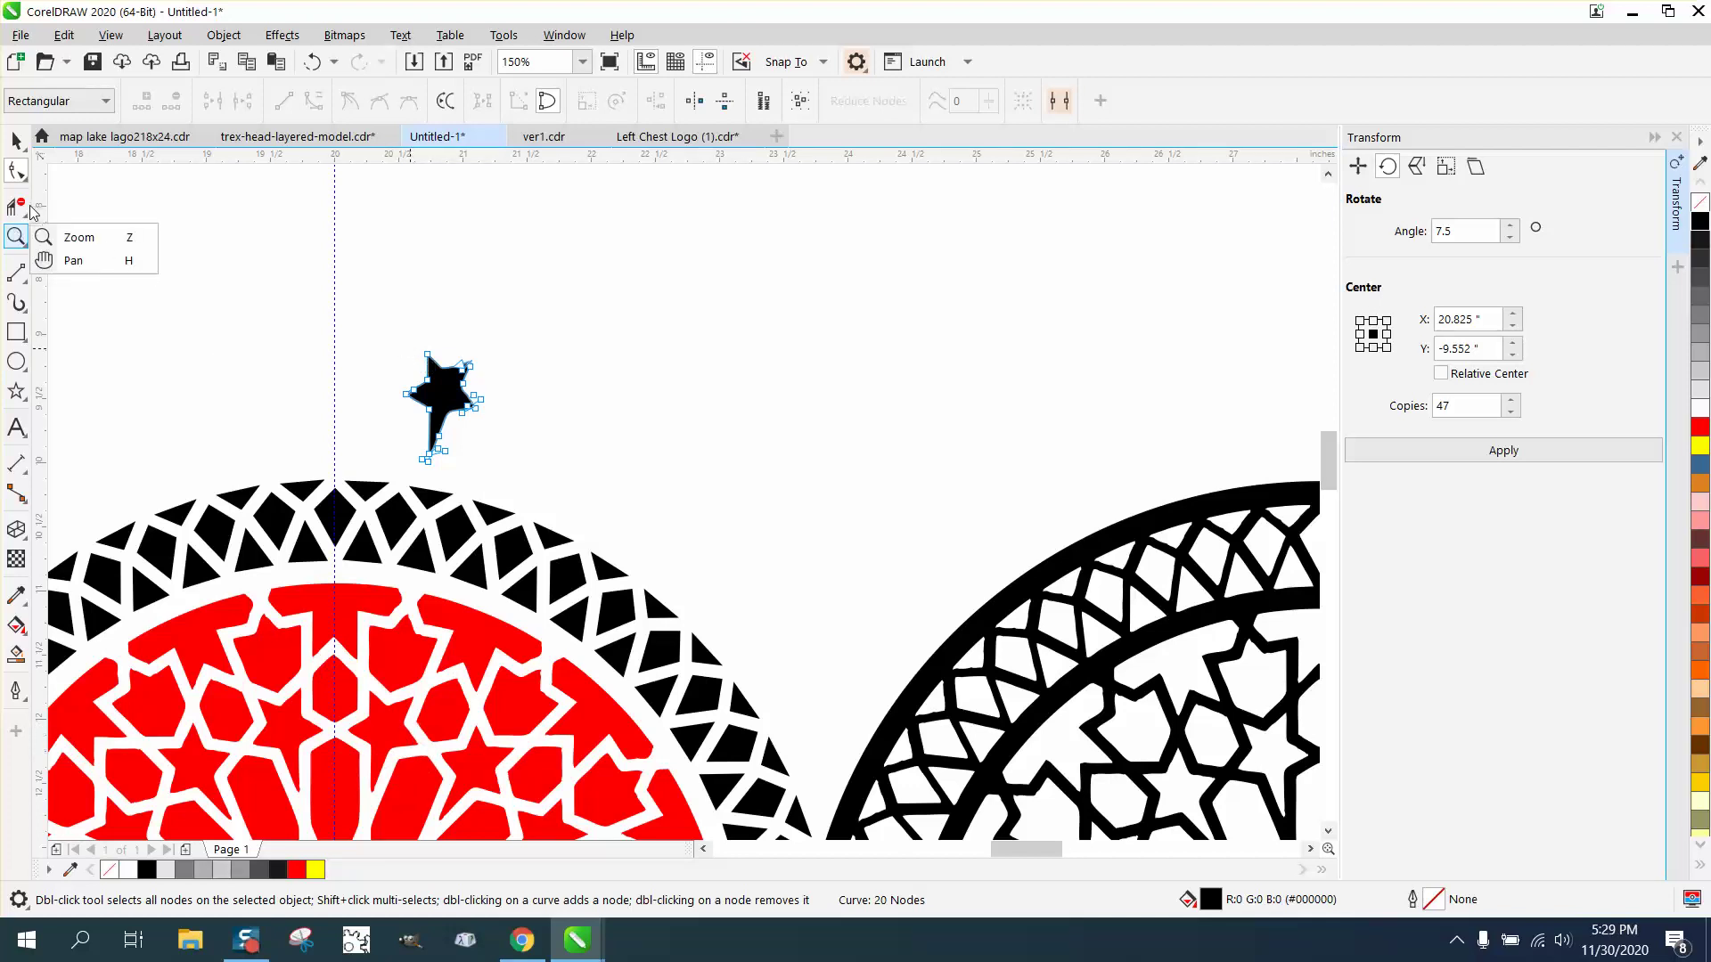
pyautogui.click(79, 237)
pyautogui.moveTo(320, 329); pyautogui.dragTo(669, 554)
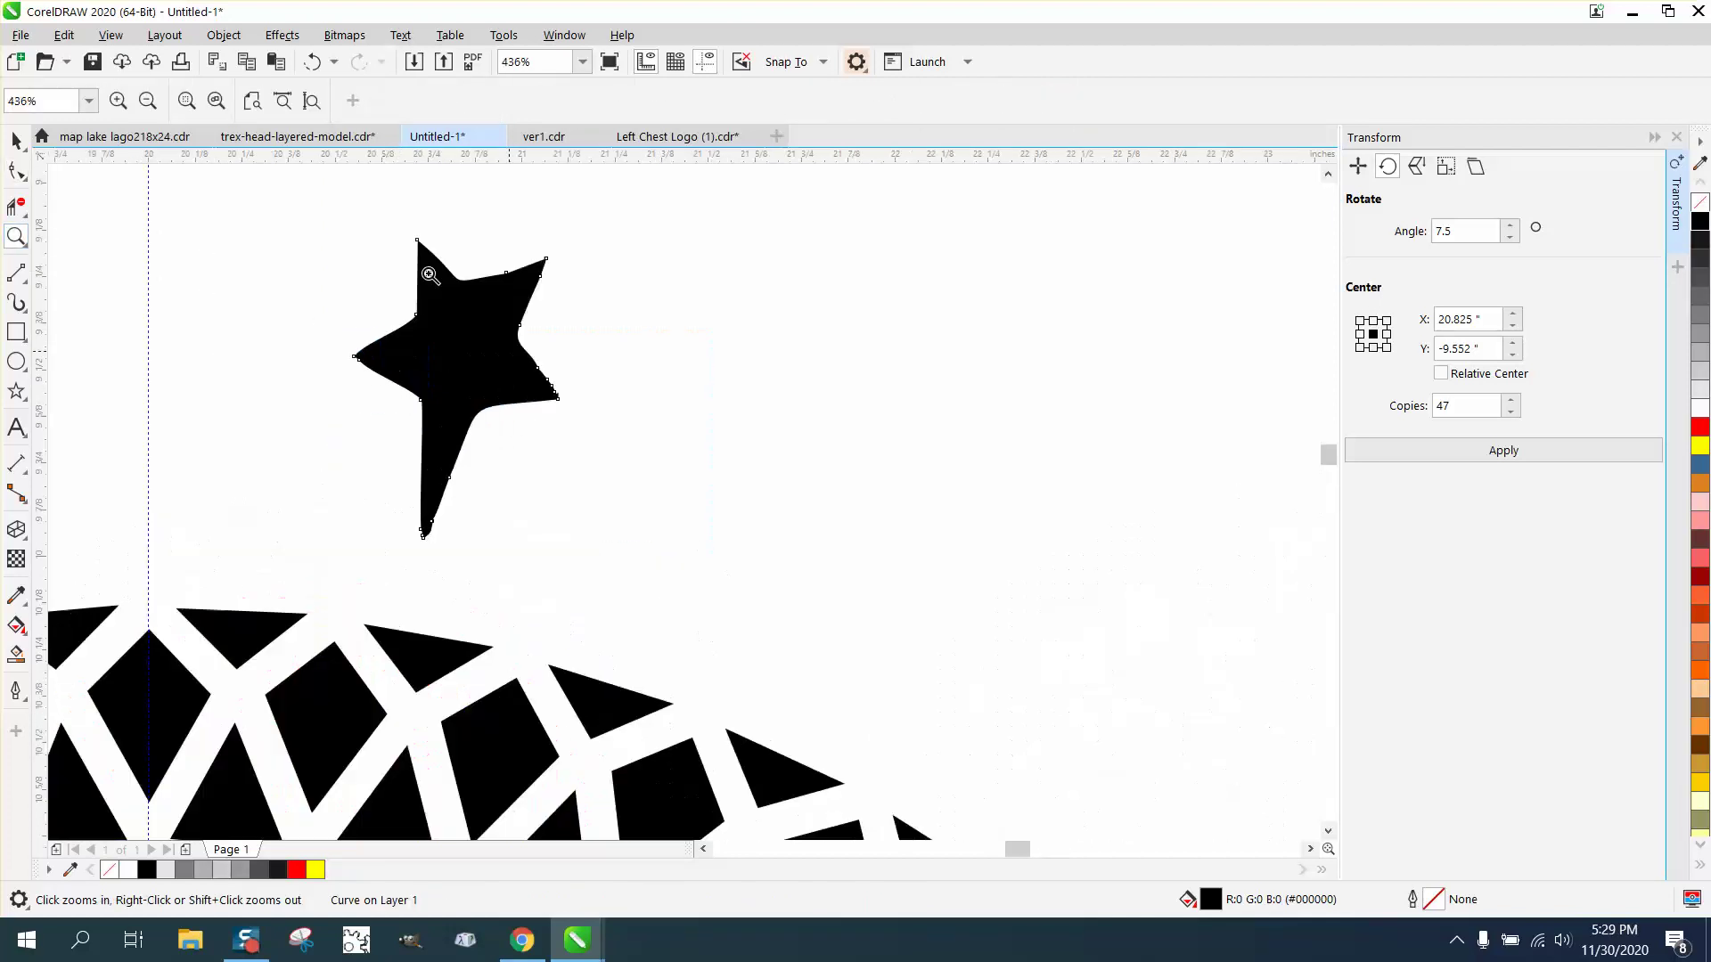
pyautogui.click(313, 62)
# - Move the node at the star's right inner corner into the notch and add nodes at the upper and lower-right inner corners
pyautogui.click(506, 360)
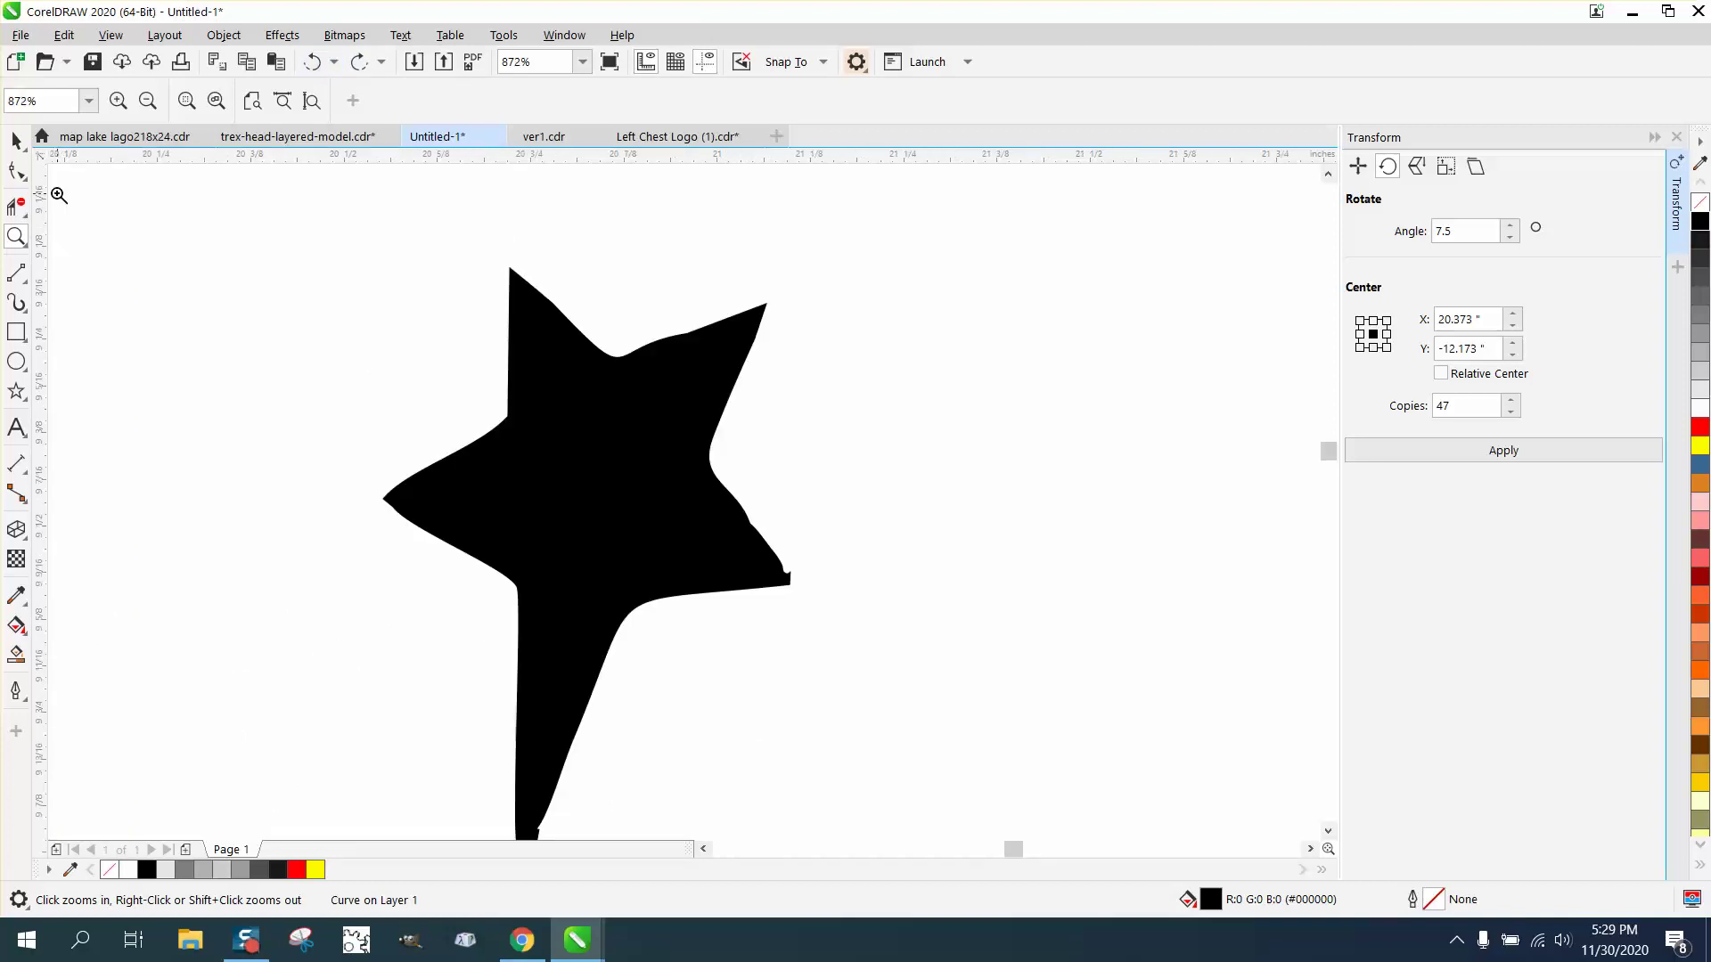
pyautogui.click(629, 432)
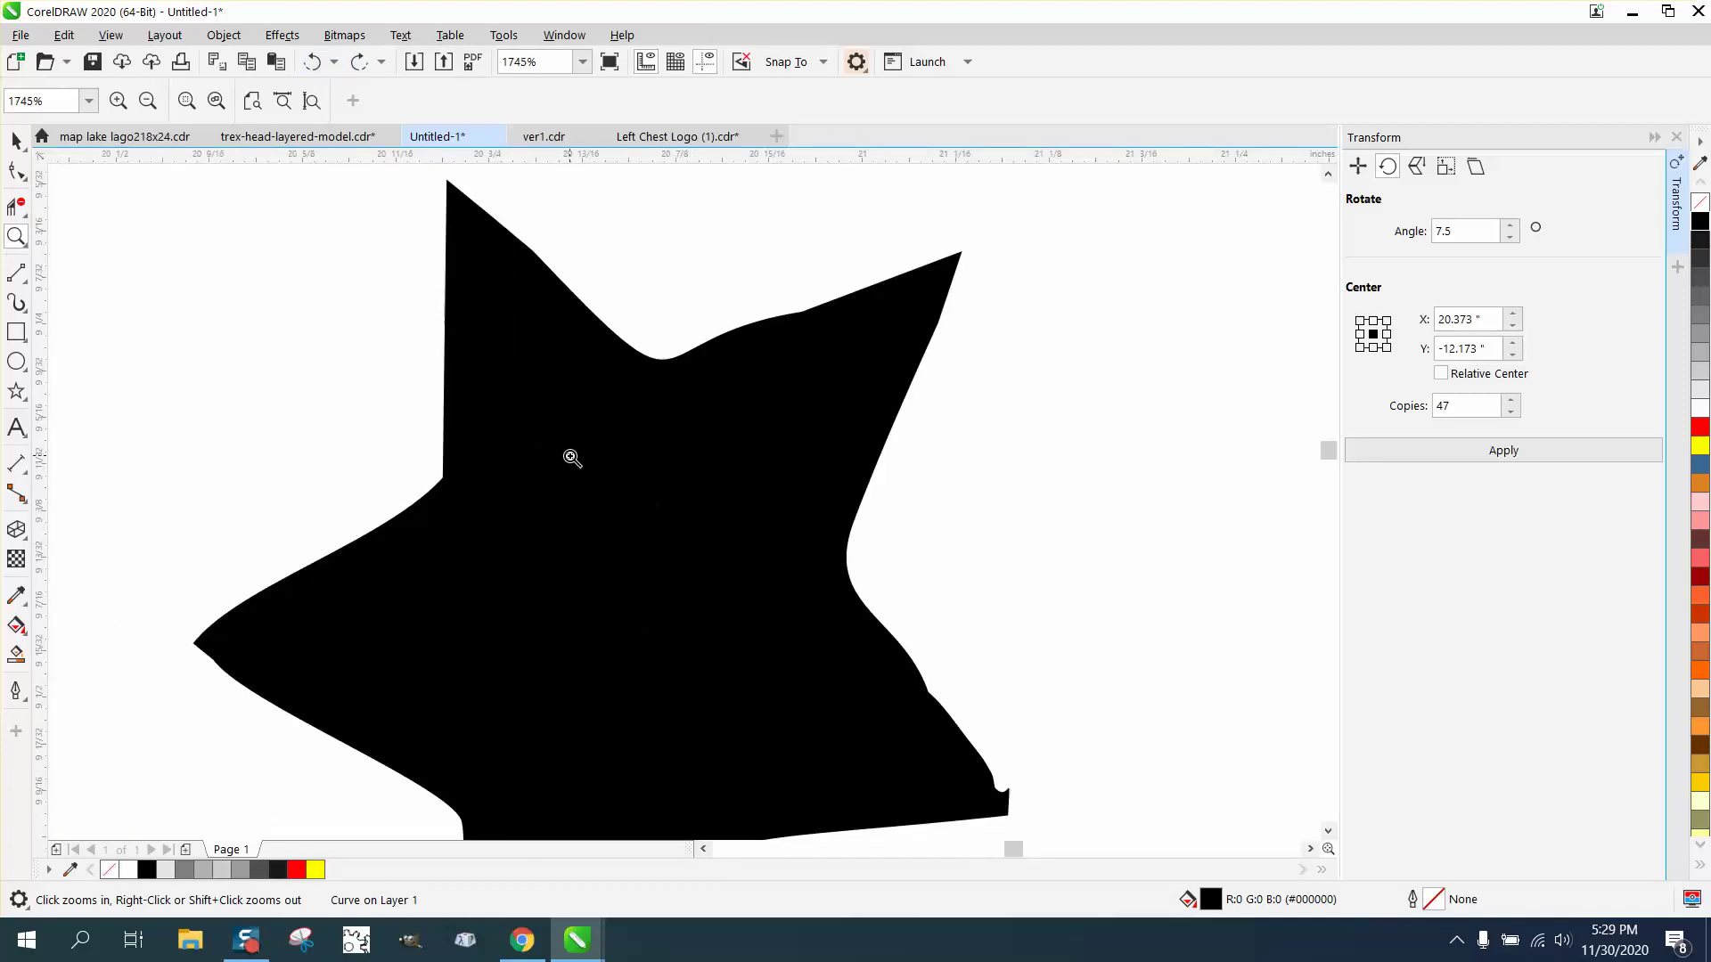
pyautogui.scroll(-3, 570, 447)
pyautogui.click(16, 170)
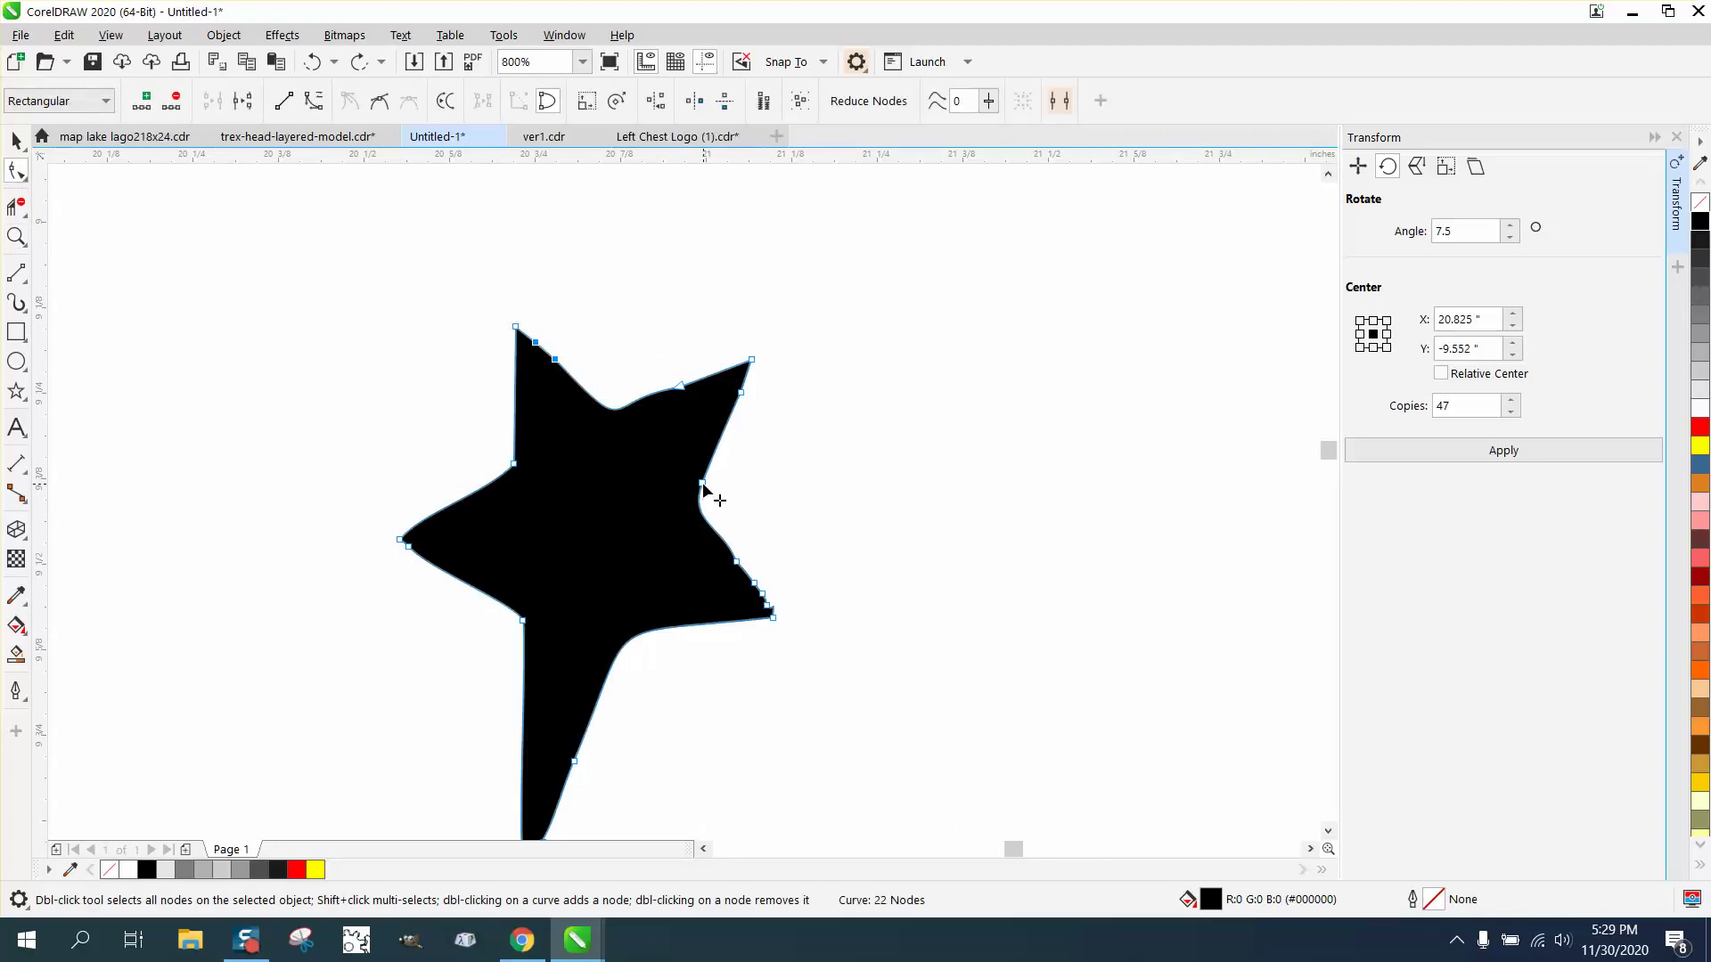
pyautogui.moveTo(703, 483); pyautogui.dragTo(698, 502)
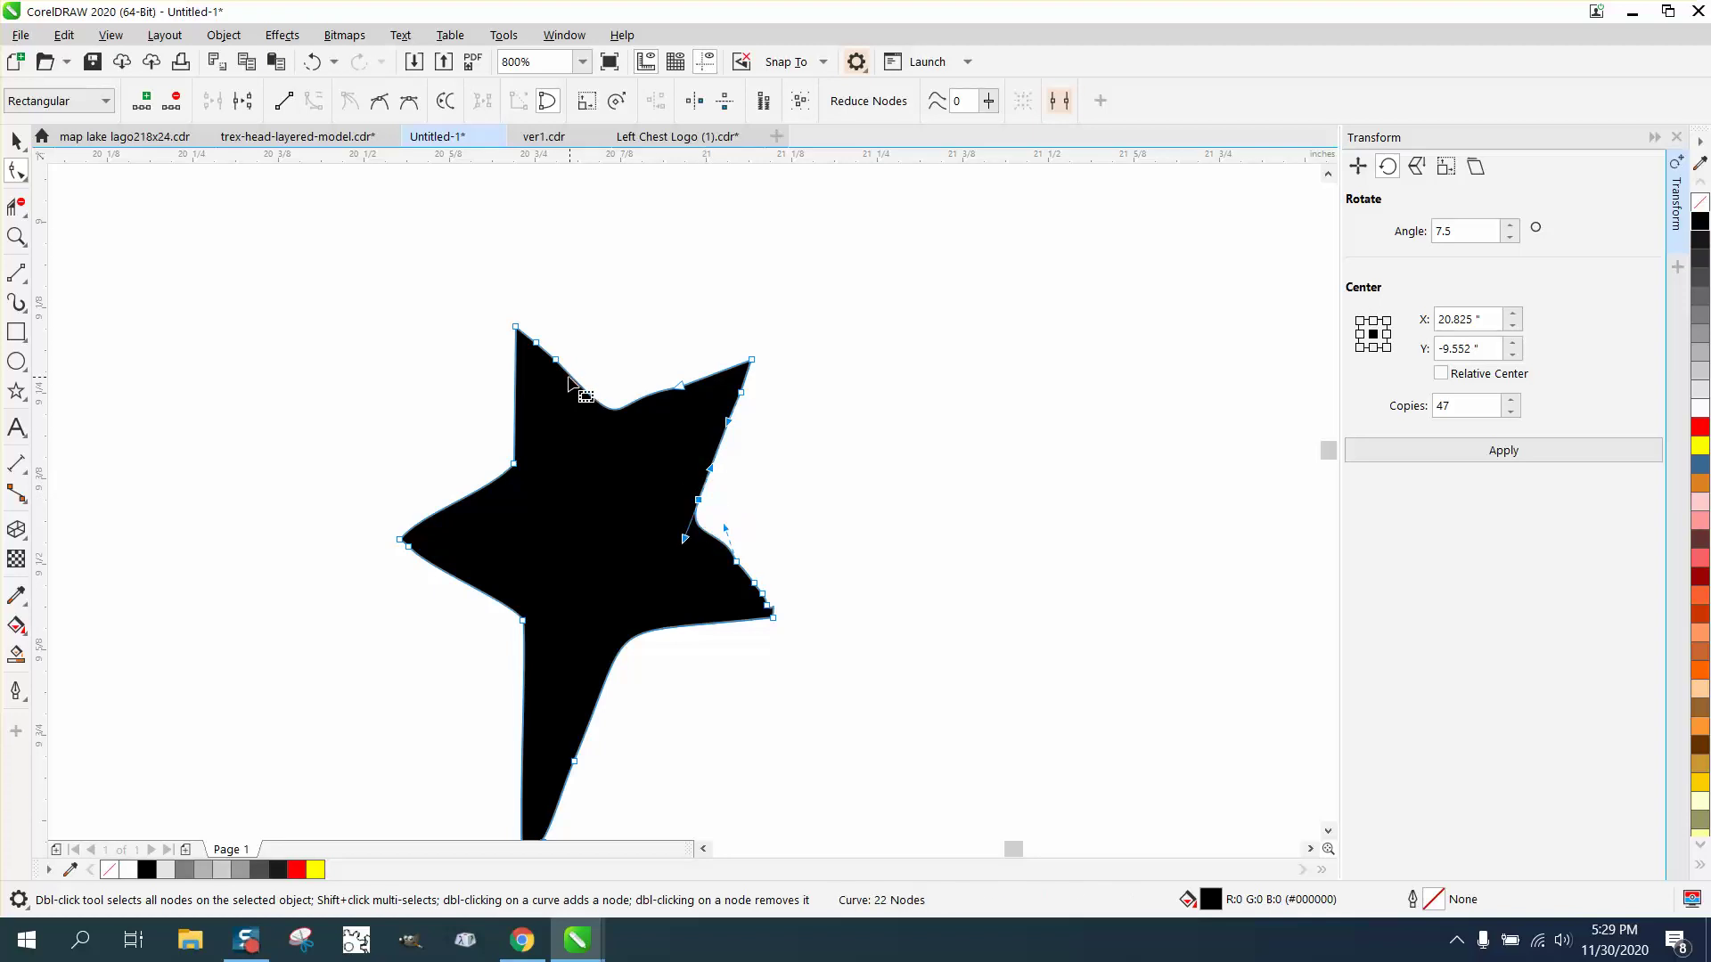
pyautogui.doubleClick(611, 410)
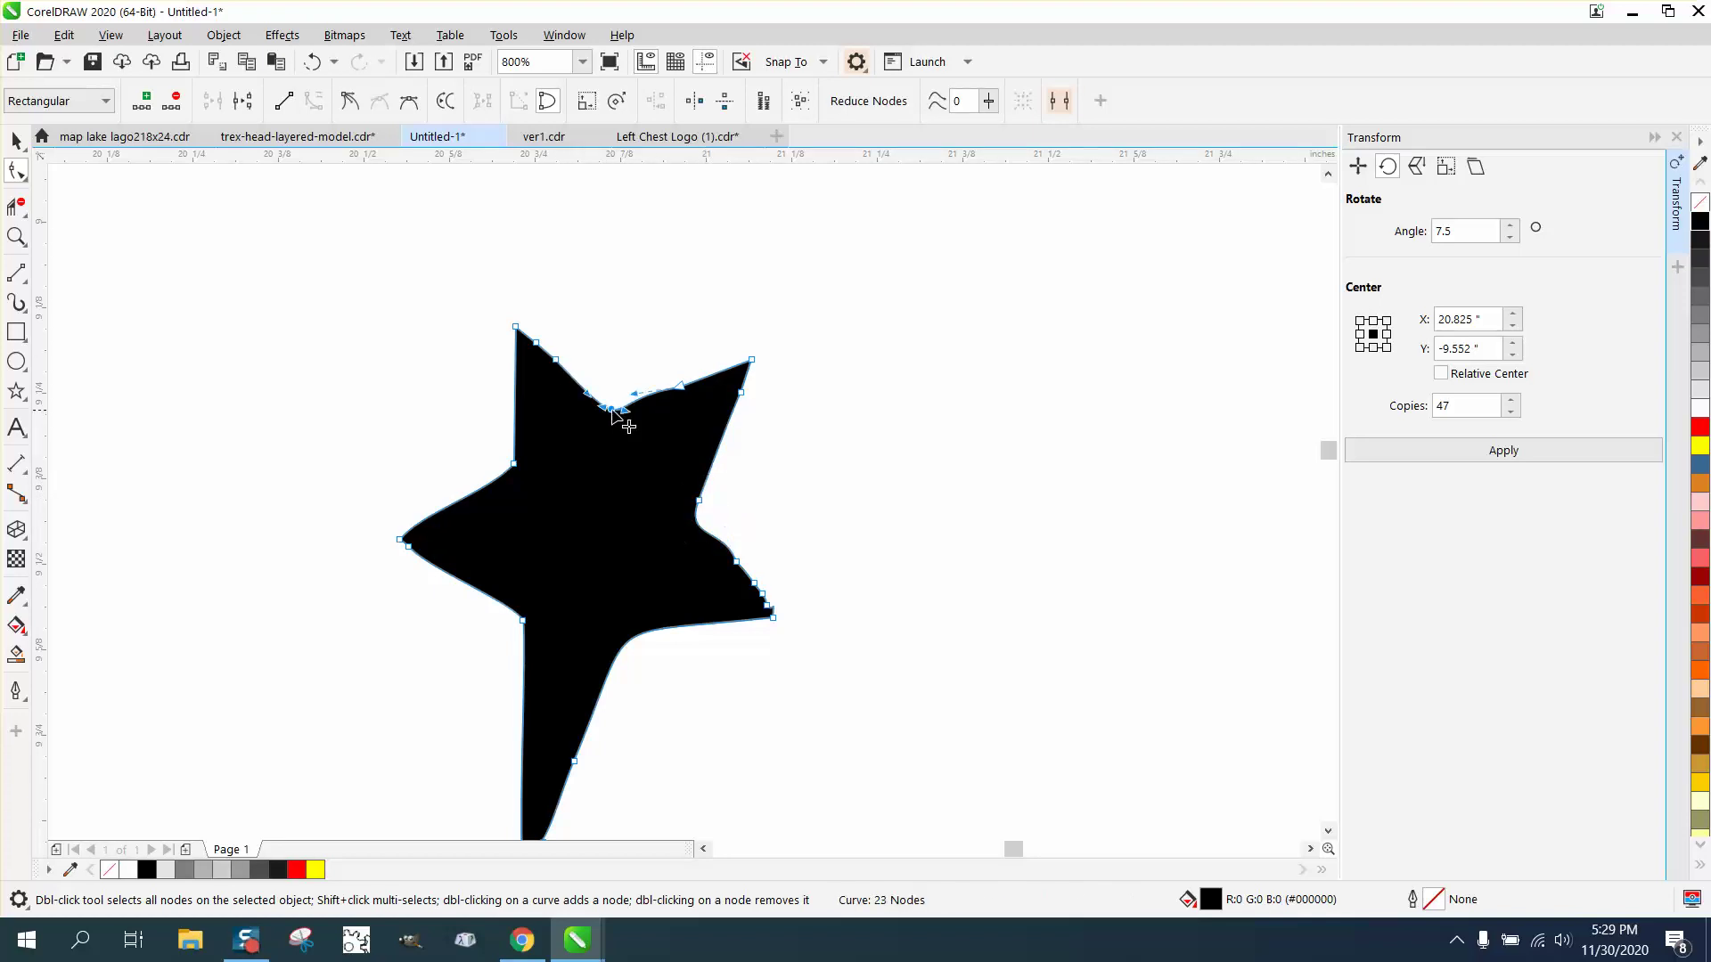
pyautogui.doubleClick(637, 637)
# - Delete the extra nodes near the star's lower-right, upper-right, upper-left and left tips
pyautogui.moveTo(687, 550); pyautogui.dragTo(800, 604)
pyautogui.press('Delete')
pyautogui.doubleClick(739, 394)
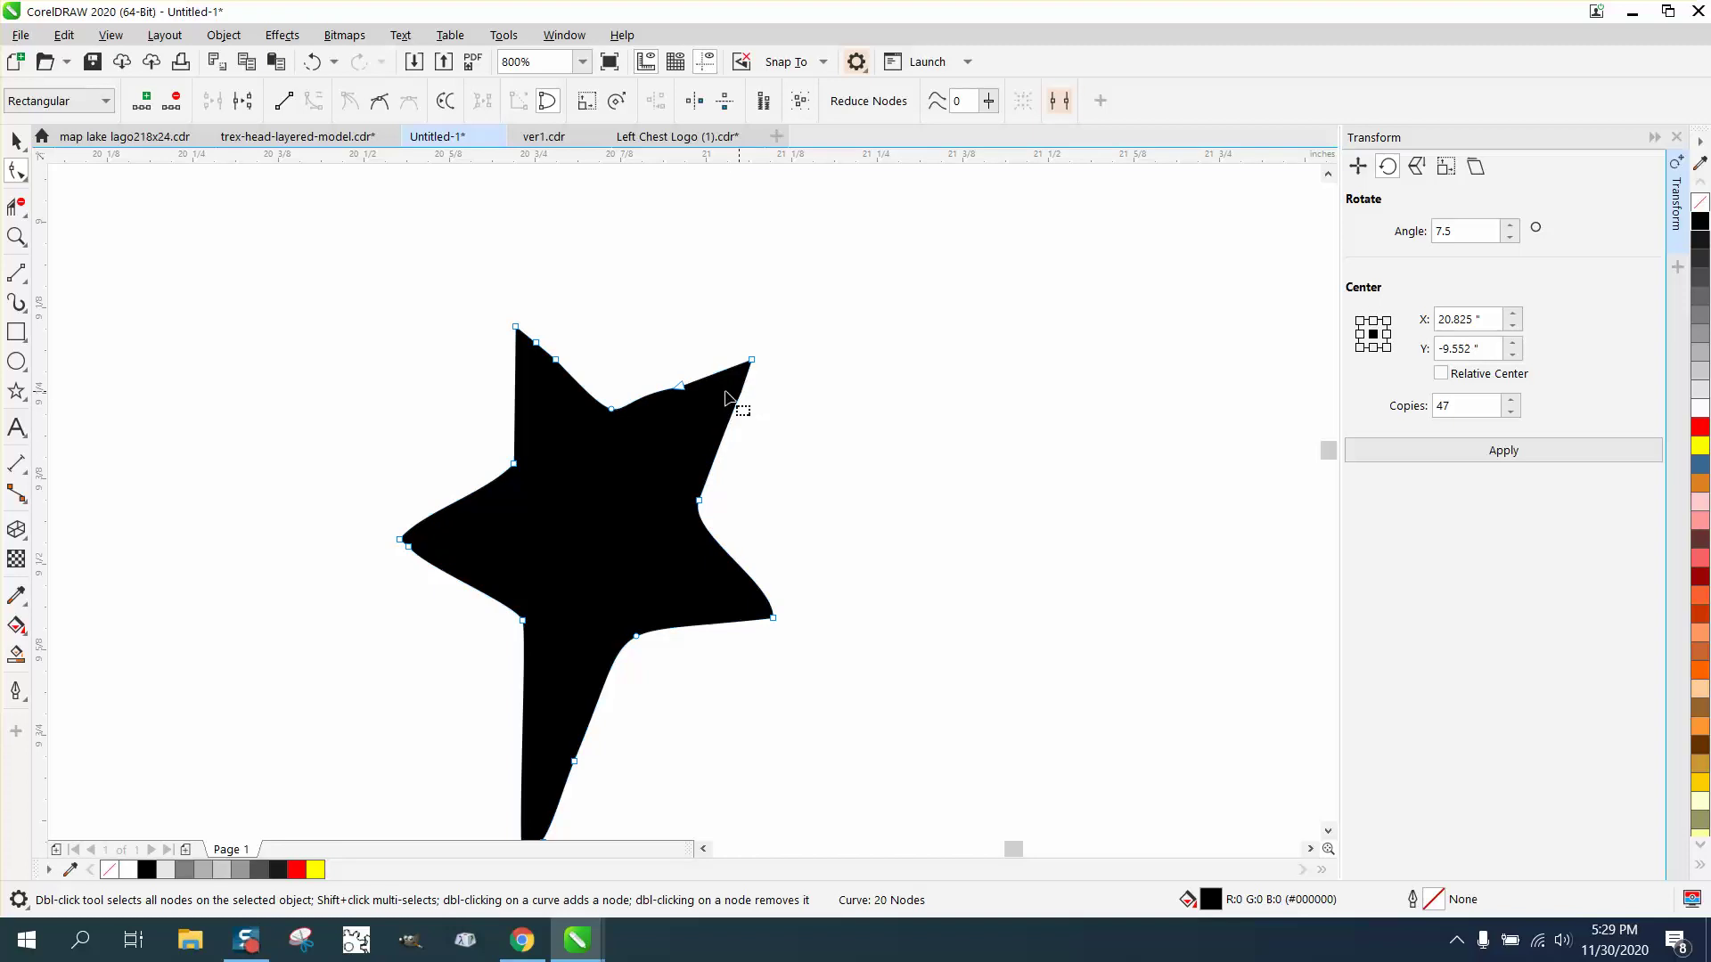
pyautogui.moveTo(574, 329); pyautogui.dragTo(533, 377)
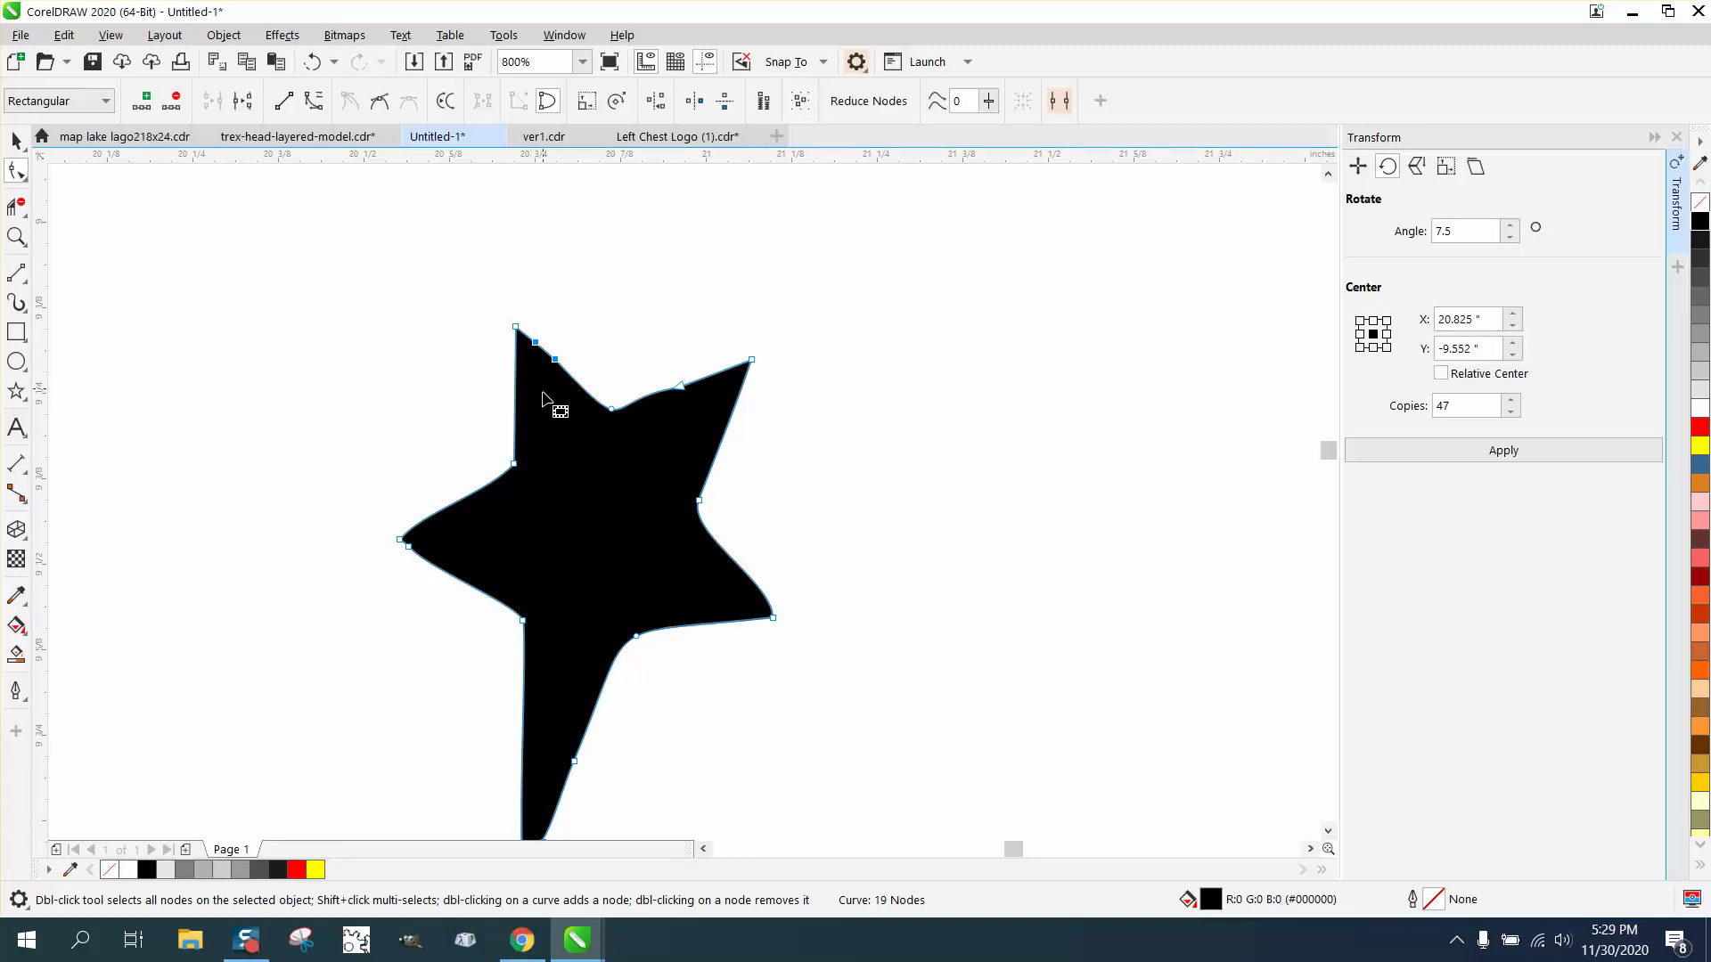
pyautogui.press('Delete')
pyautogui.click(437, 566)
pyautogui.press('Delete')
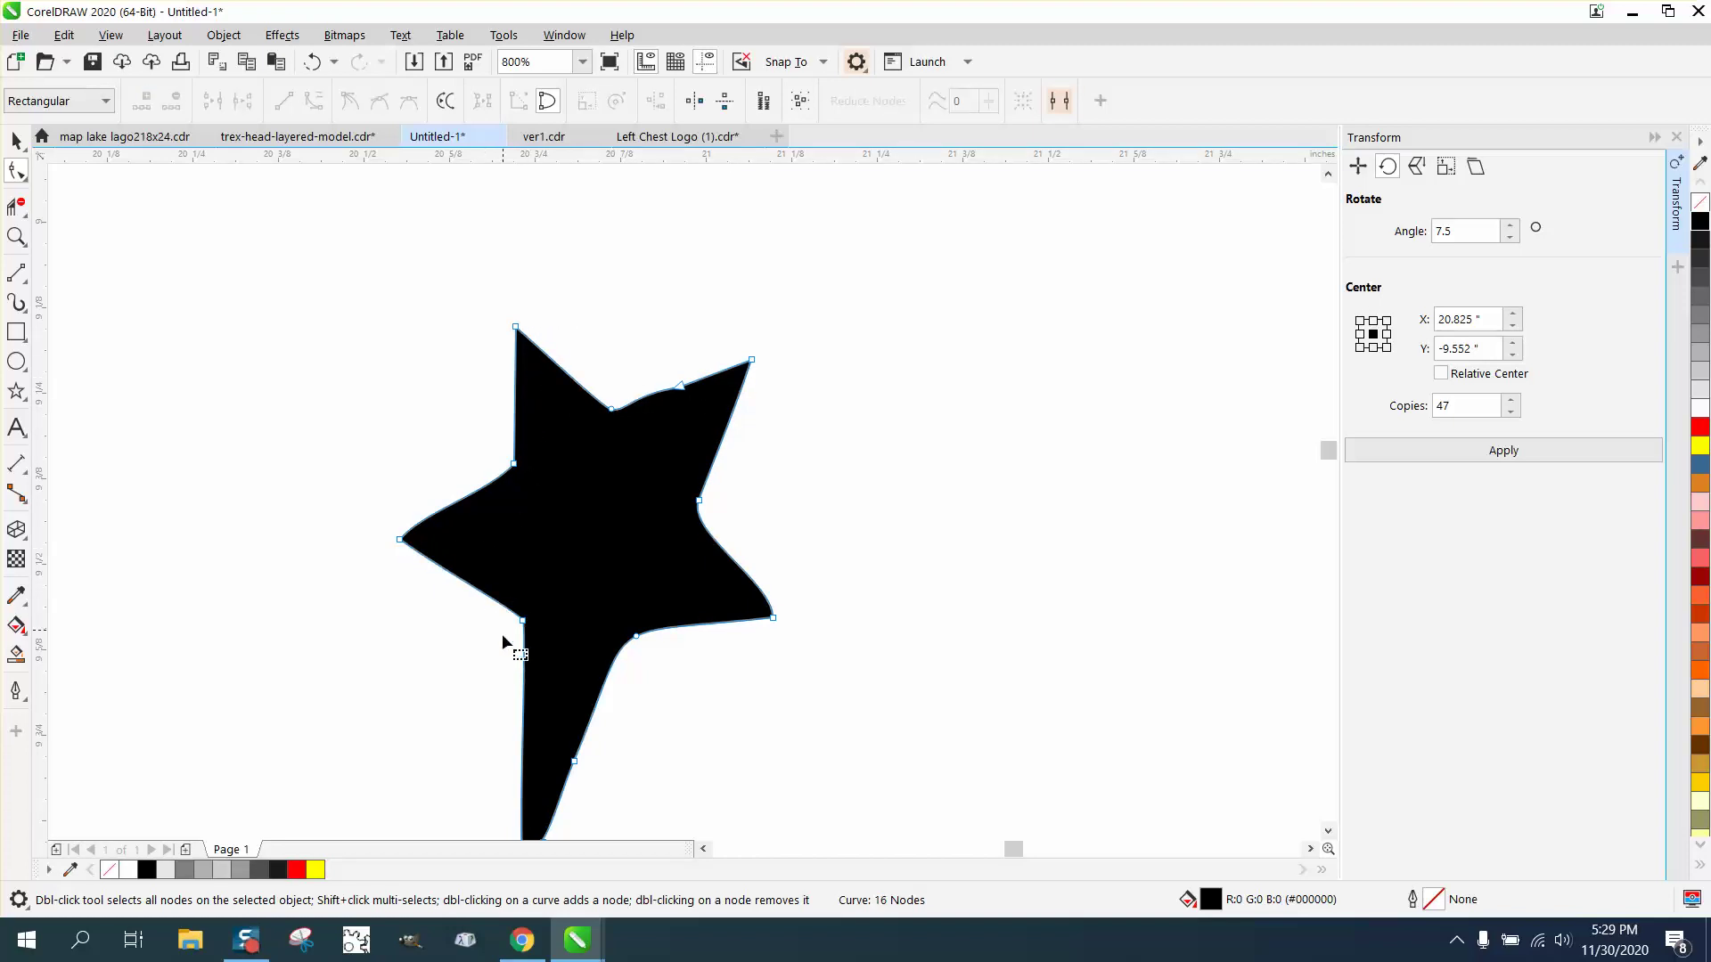
# - Delete the extra nodes on the right edge and around the tip of the black star's long lower spike
pyautogui.moveTo(560, 750); pyautogui.dragTo(610, 783)
pyautogui.press('Delete')
pyautogui.scroll(-1, 614, 731)
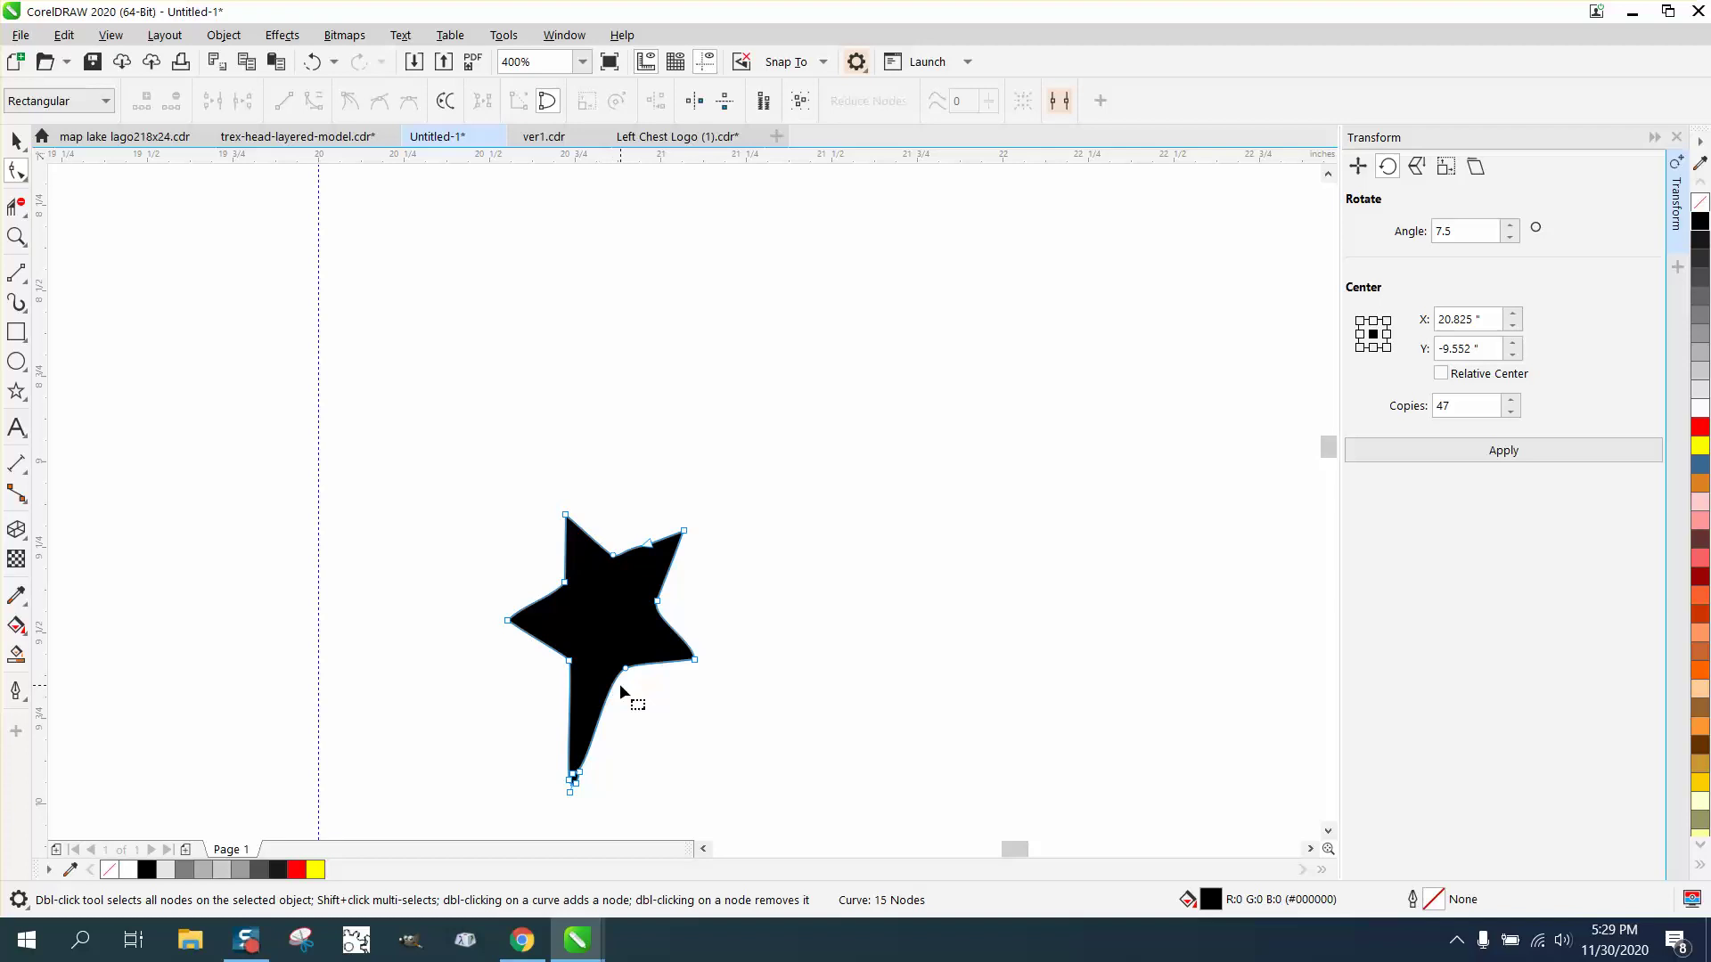
pyautogui.click(16, 236)
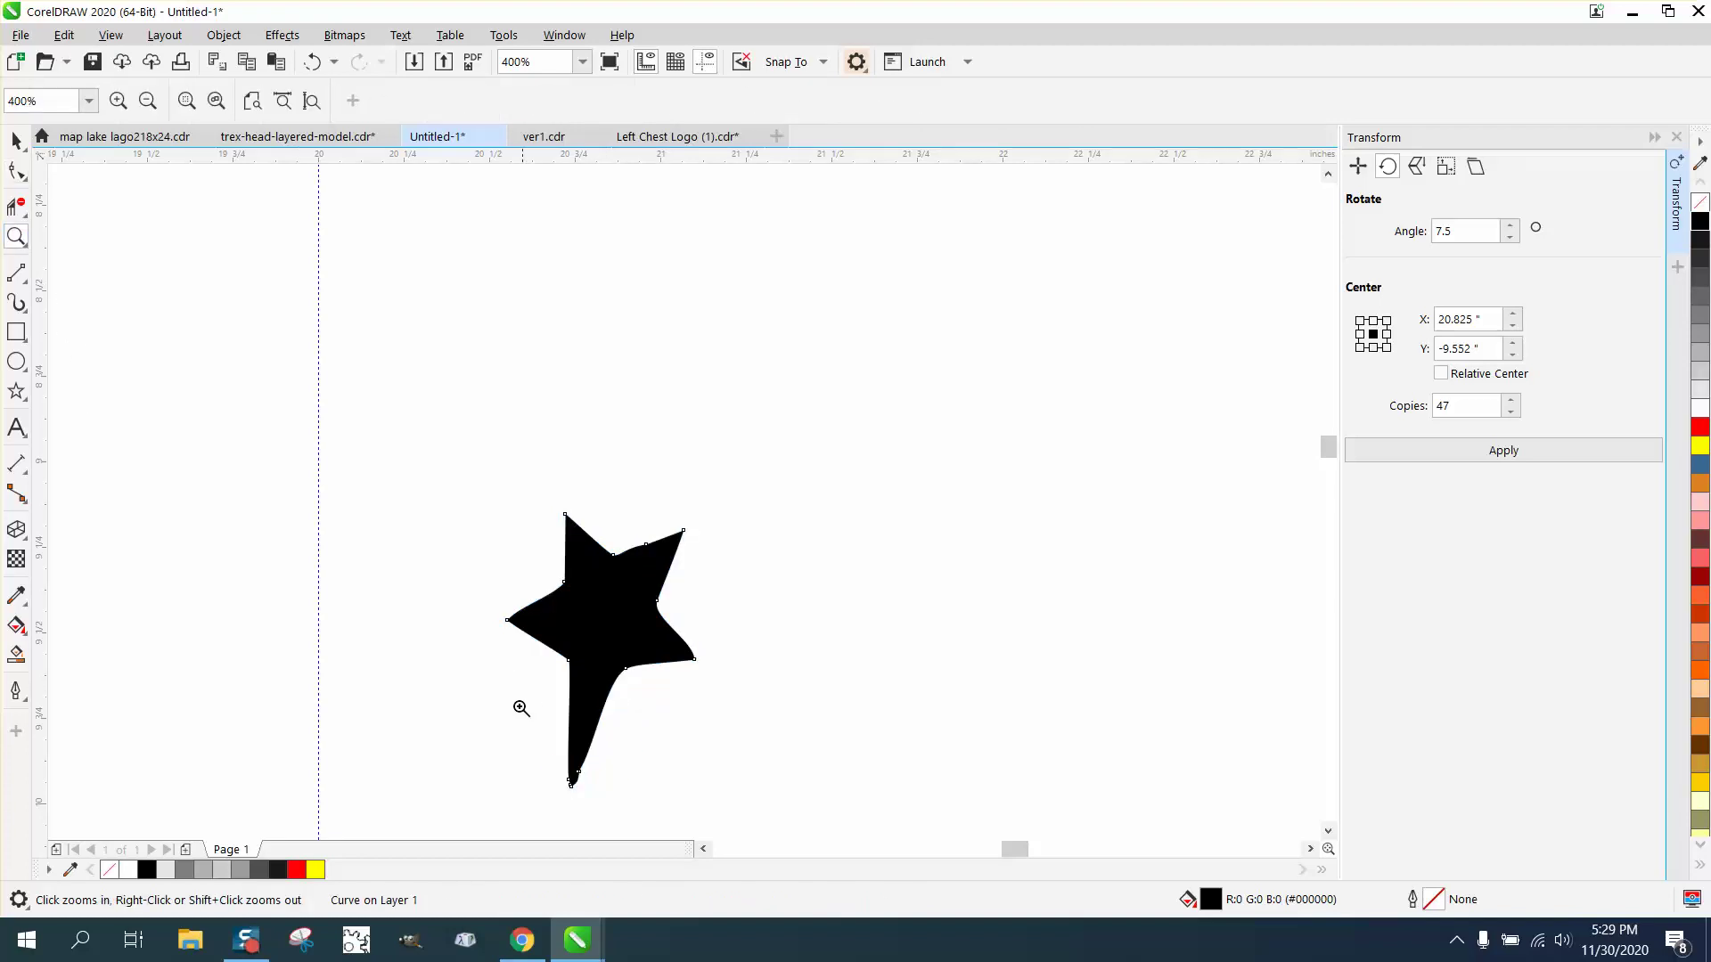
pyautogui.moveTo(519, 710); pyautogui.dragTo(699, 806)
pyautogui.click(16, 169)
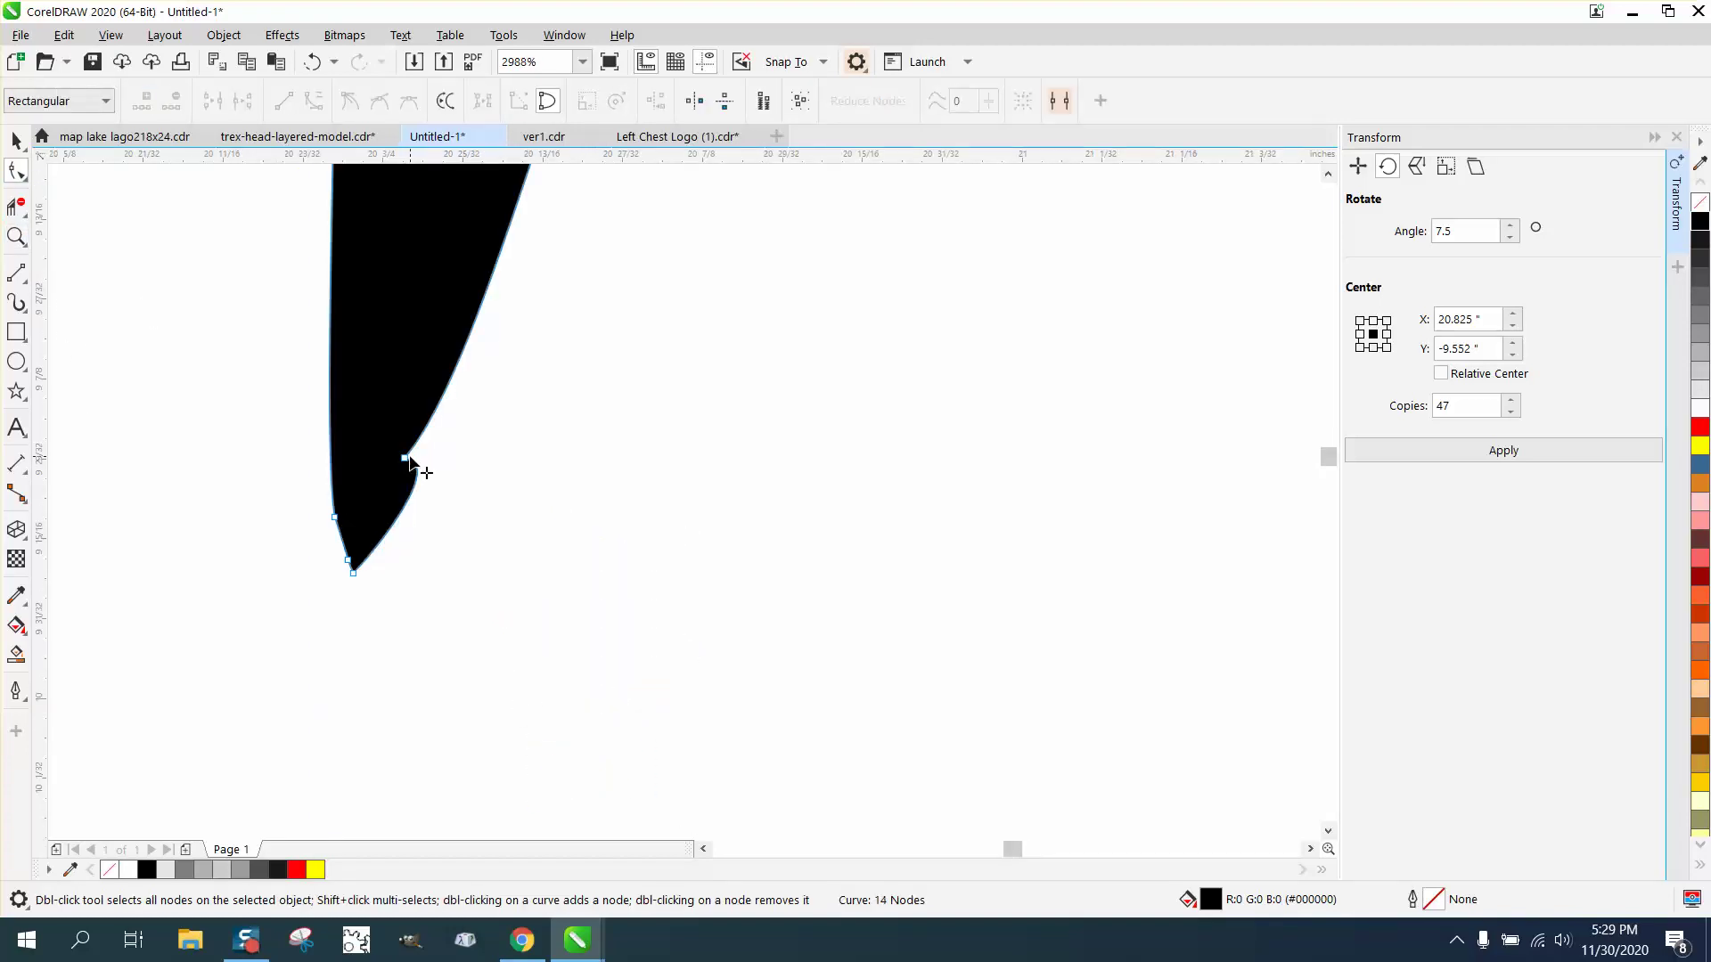
pyautogui.doubleClick(406, 459)
pyautogui.doubleClick(347, 560)
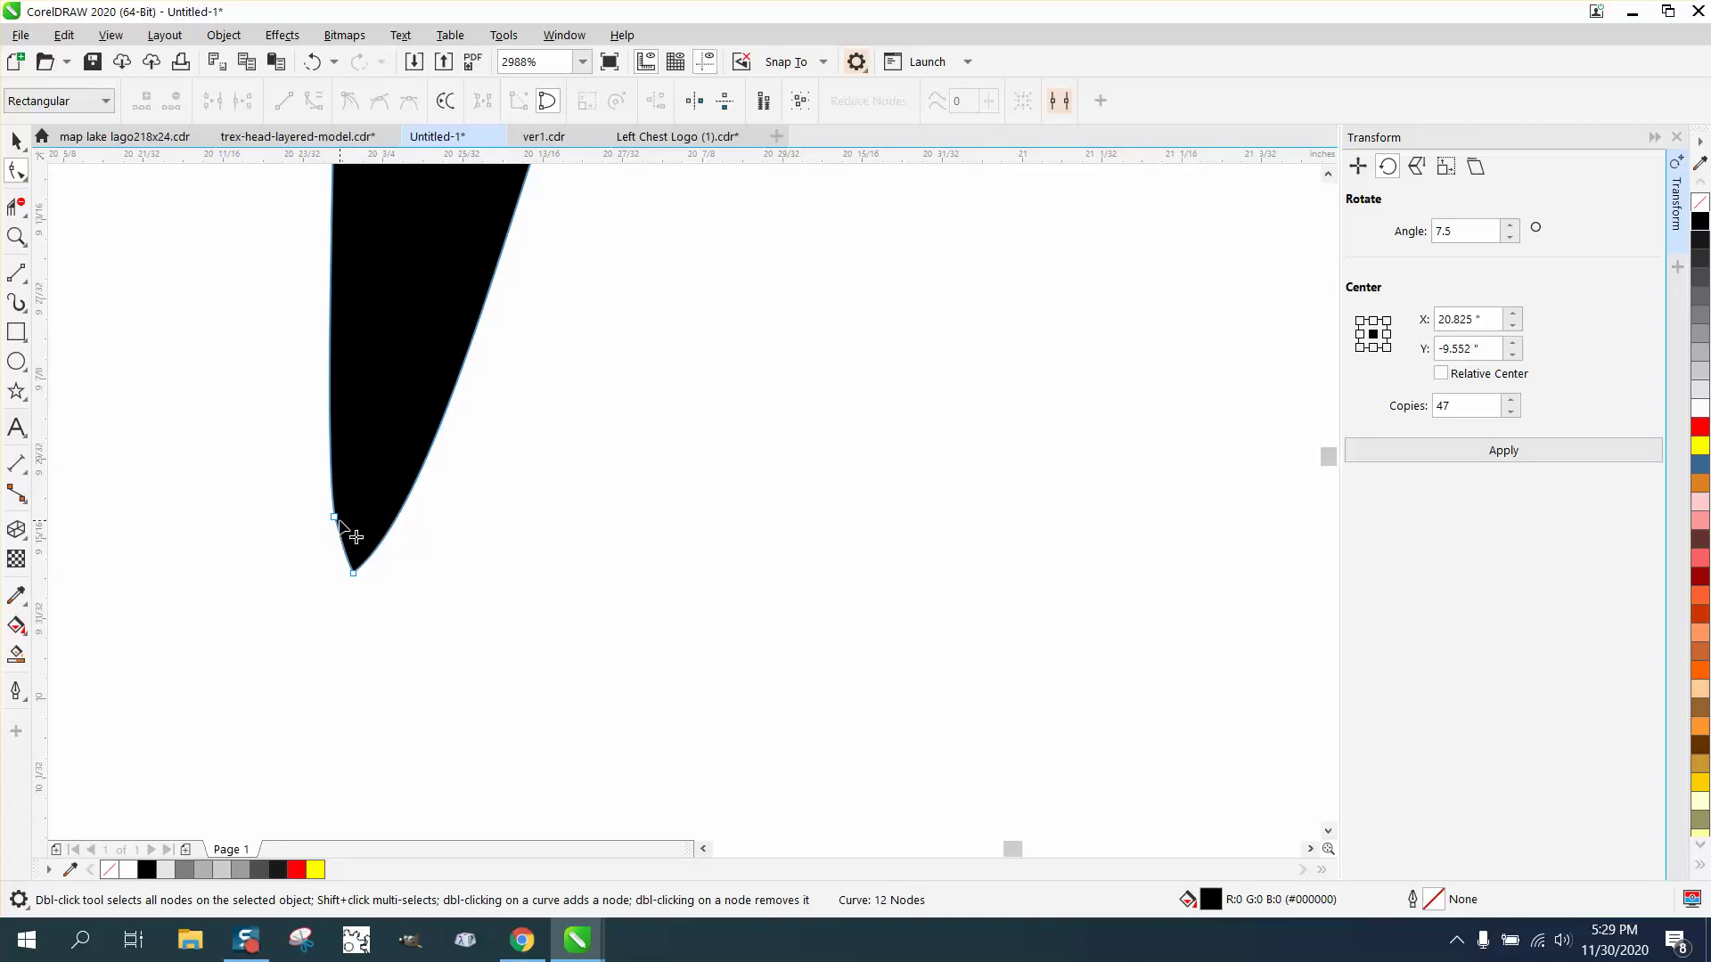
pyautogui.doubleClick(335, 518)
# - Select all nodes of the black star and convert its curved segments to straight lines
pyautogui.scroll(-2, 637, 606)
pyautogui.scroll(-3, 672, 606)
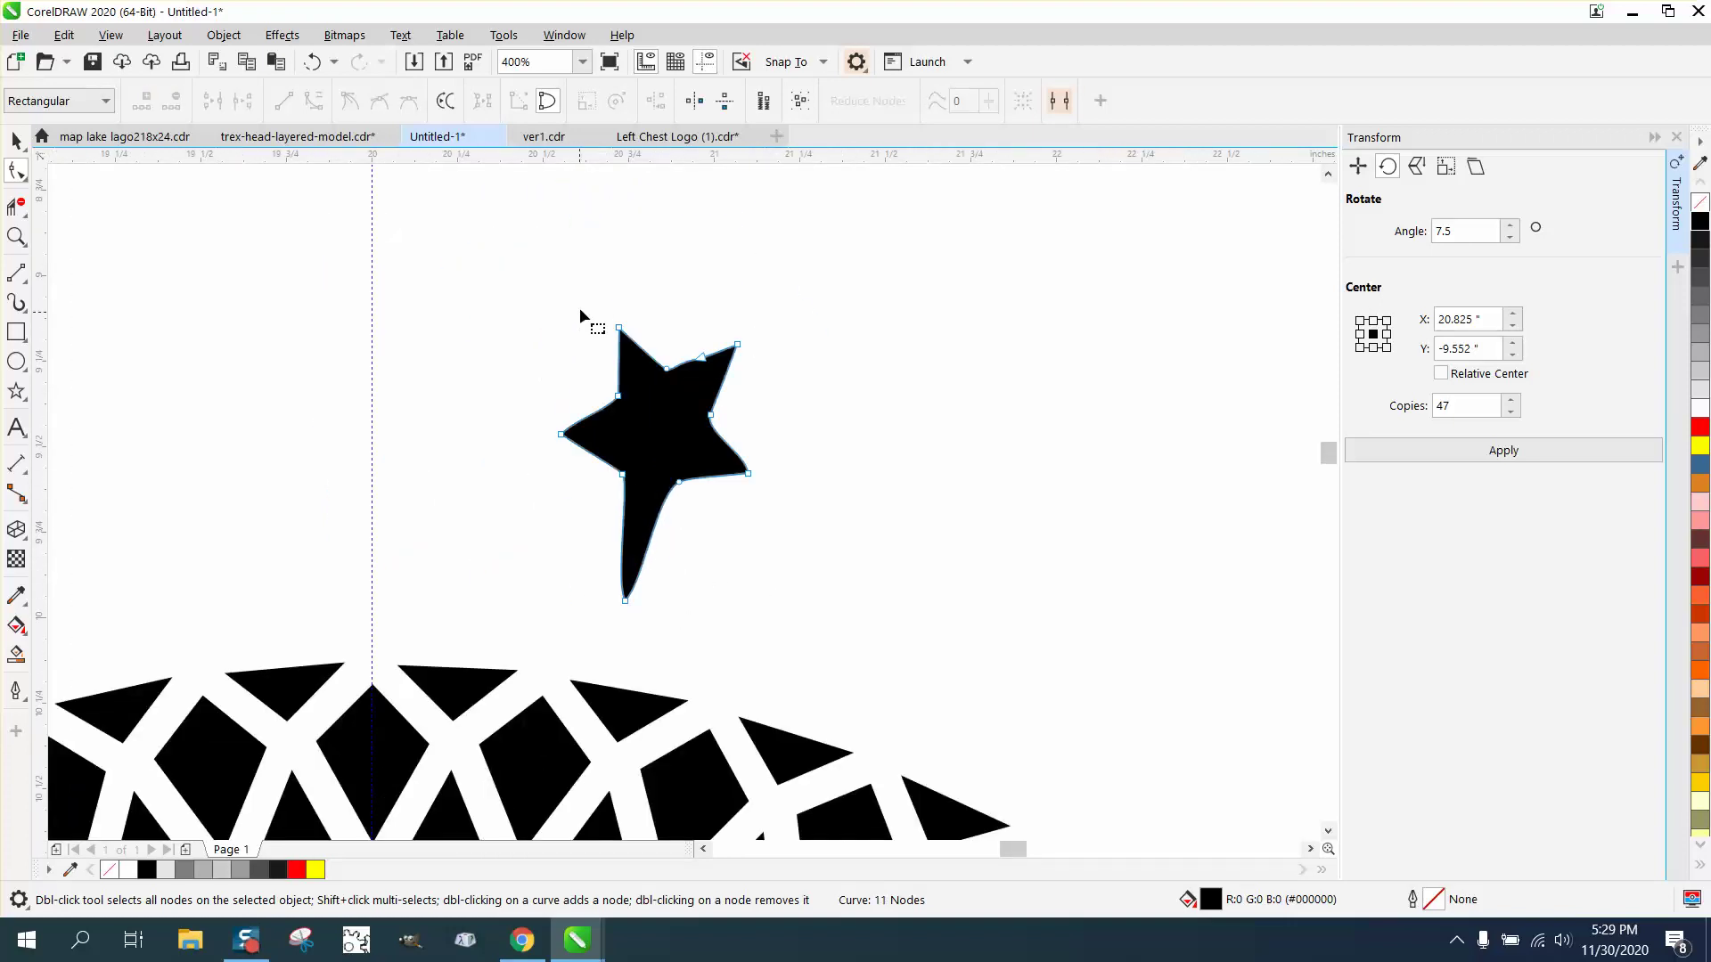
pyautogui.moveTo(550, 363); pyautogui.dragTo(846, 642)
pyautogui.rightClick(692, 440)
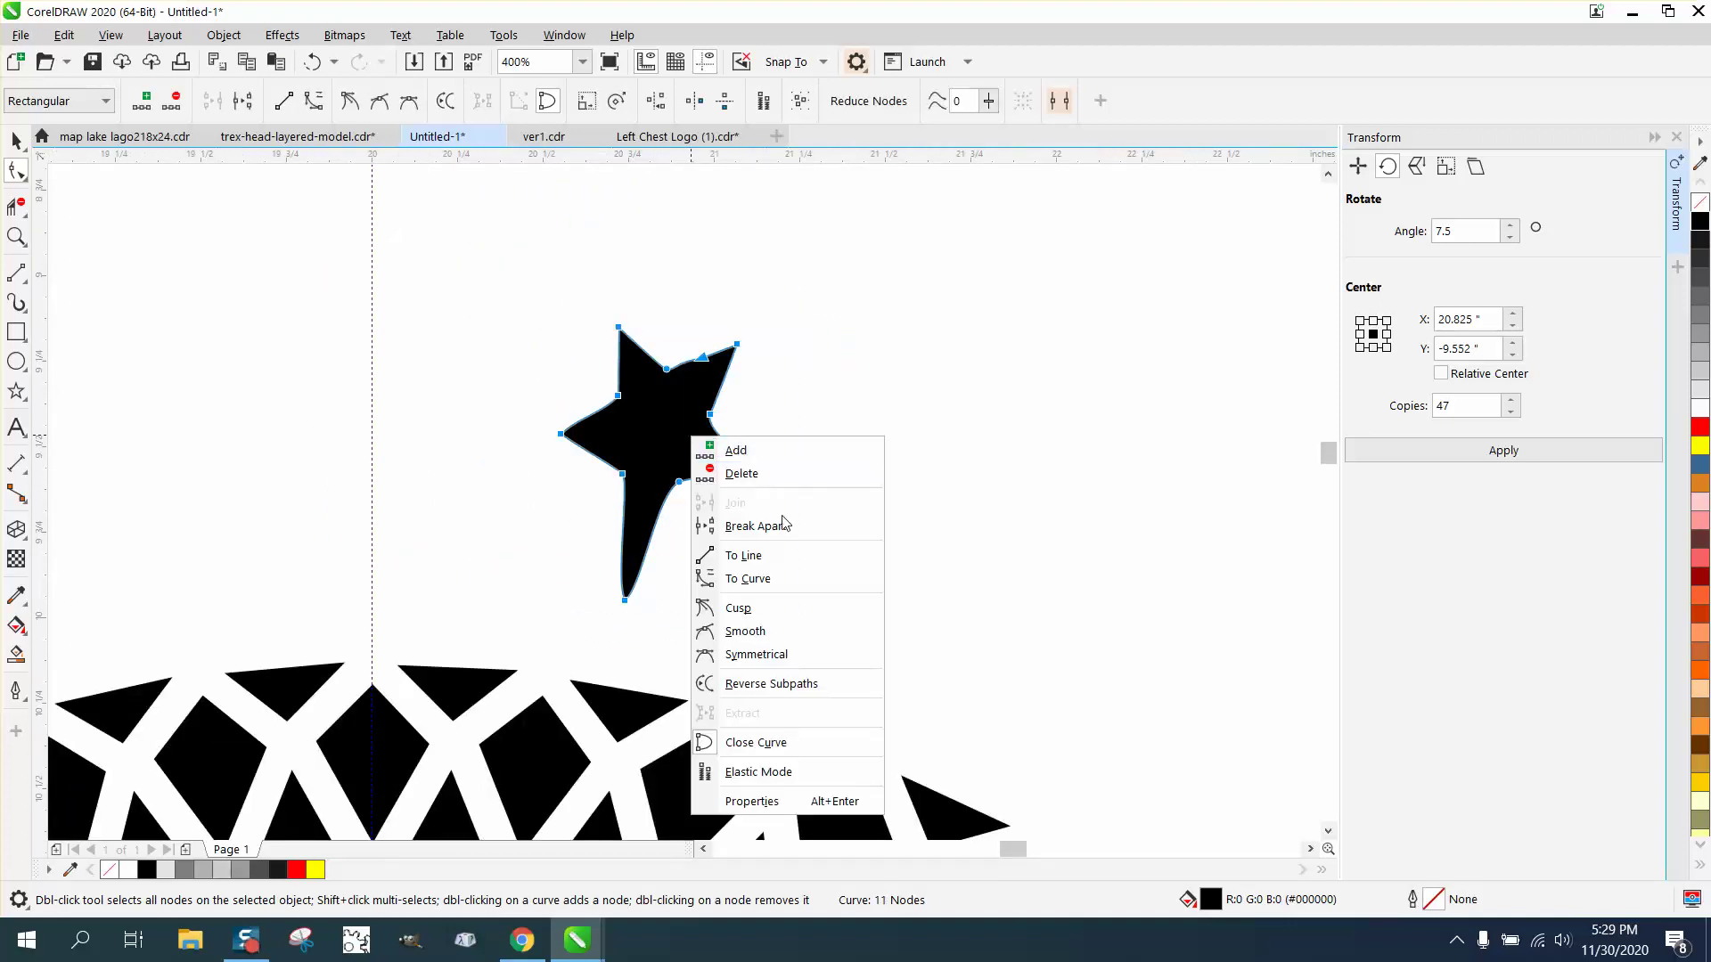
pyautogui.click(741, 554)
pyautogui.click(16, 140)
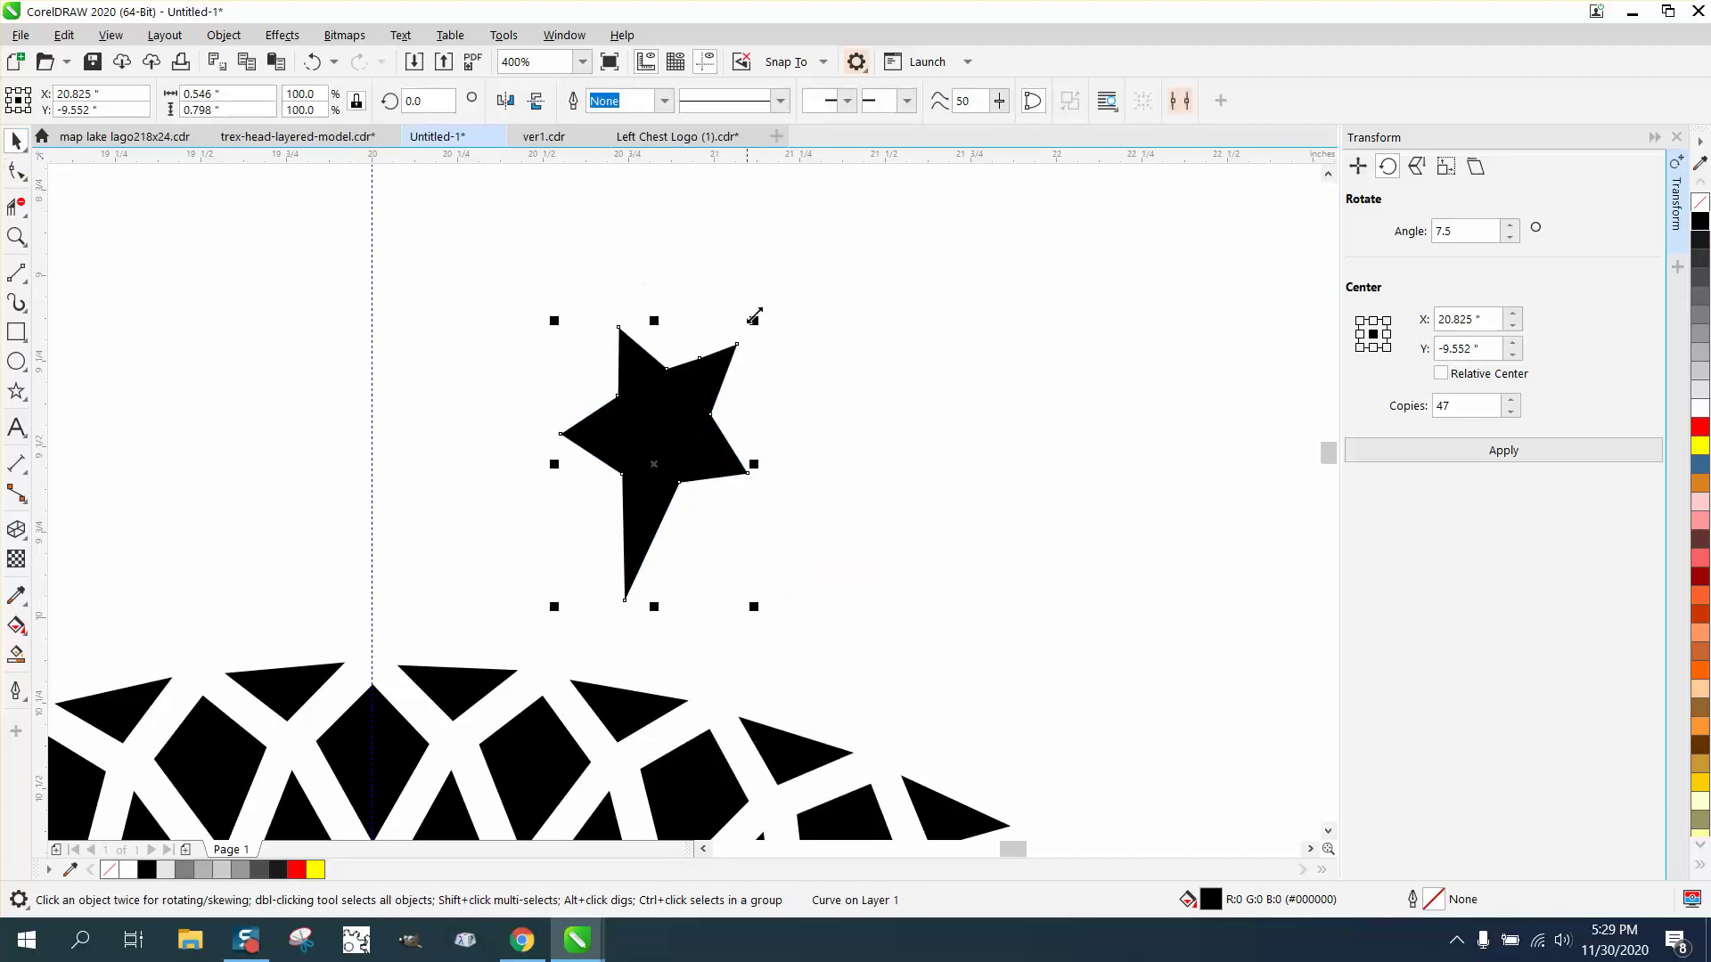
# - Move the unedited black star out of the red pattern to beside the straightened star and compare the two shapes
pyautogui.scroll(-1, 670, 299)
pyautogui.scroll(-1, 745, 324)
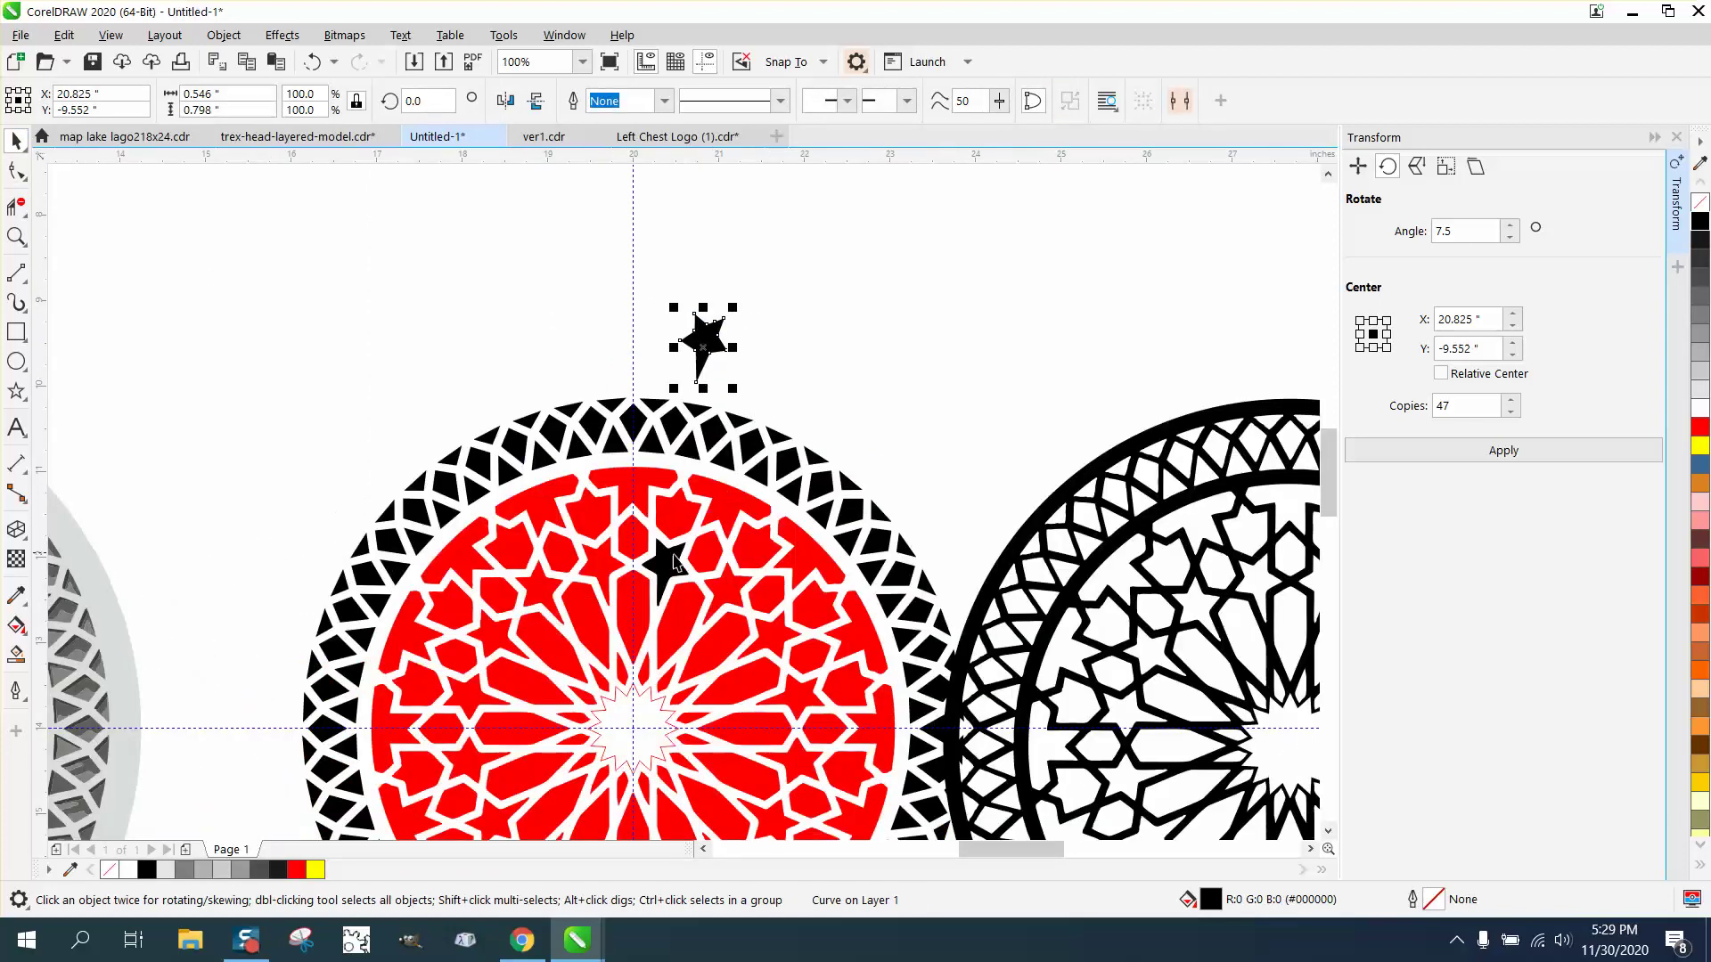
pyautogui.moveTo(698, 335); pyautogui.dragTo(748, 345)
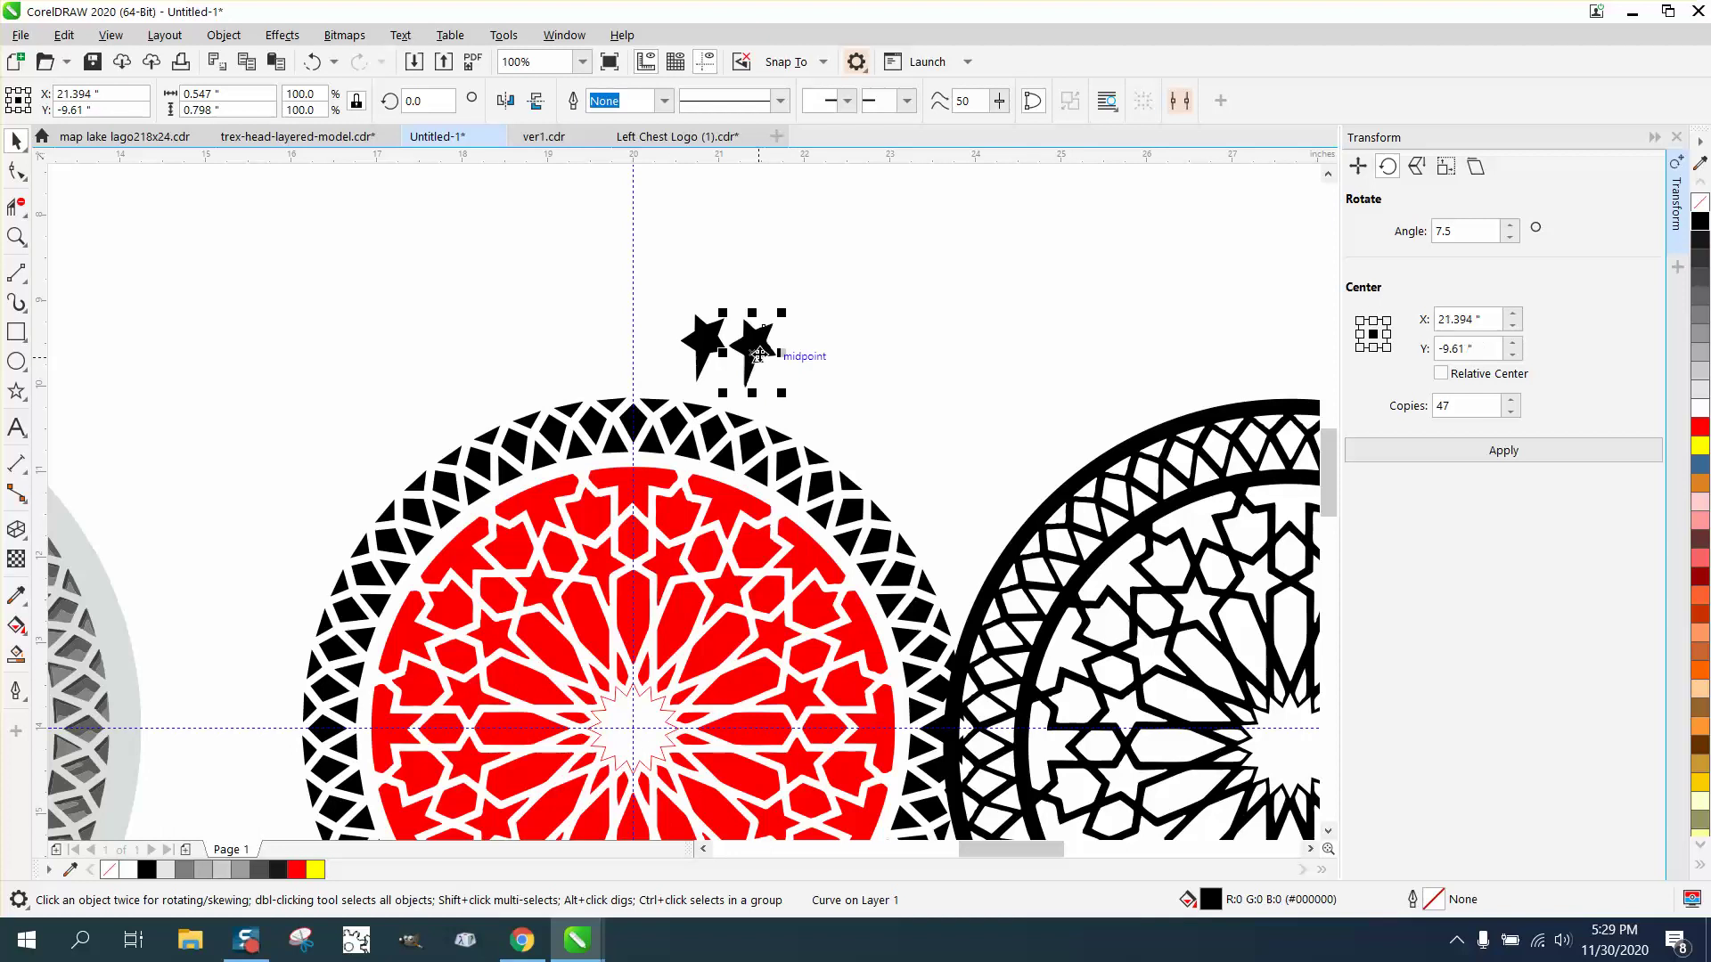
pyautogui.click(16, 236)
pyautogui.moveTo(661, 293); pyautogui.dragTo(897, 463)
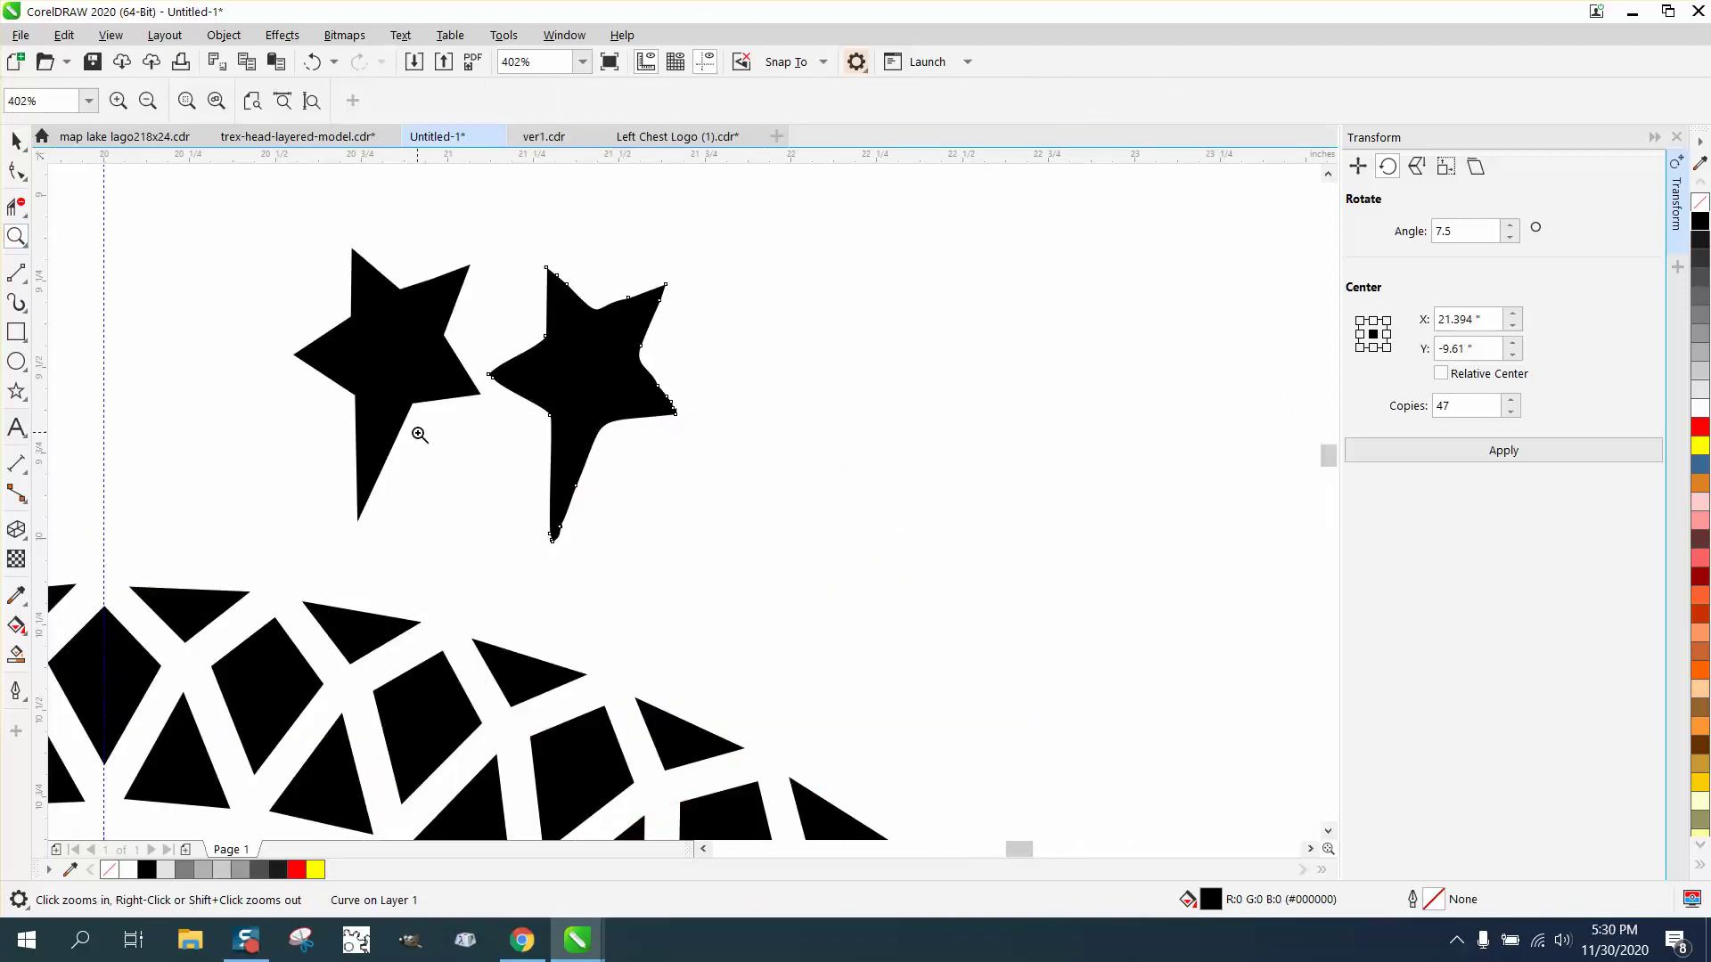
pyautogui.scroll(-2, 415, 418)
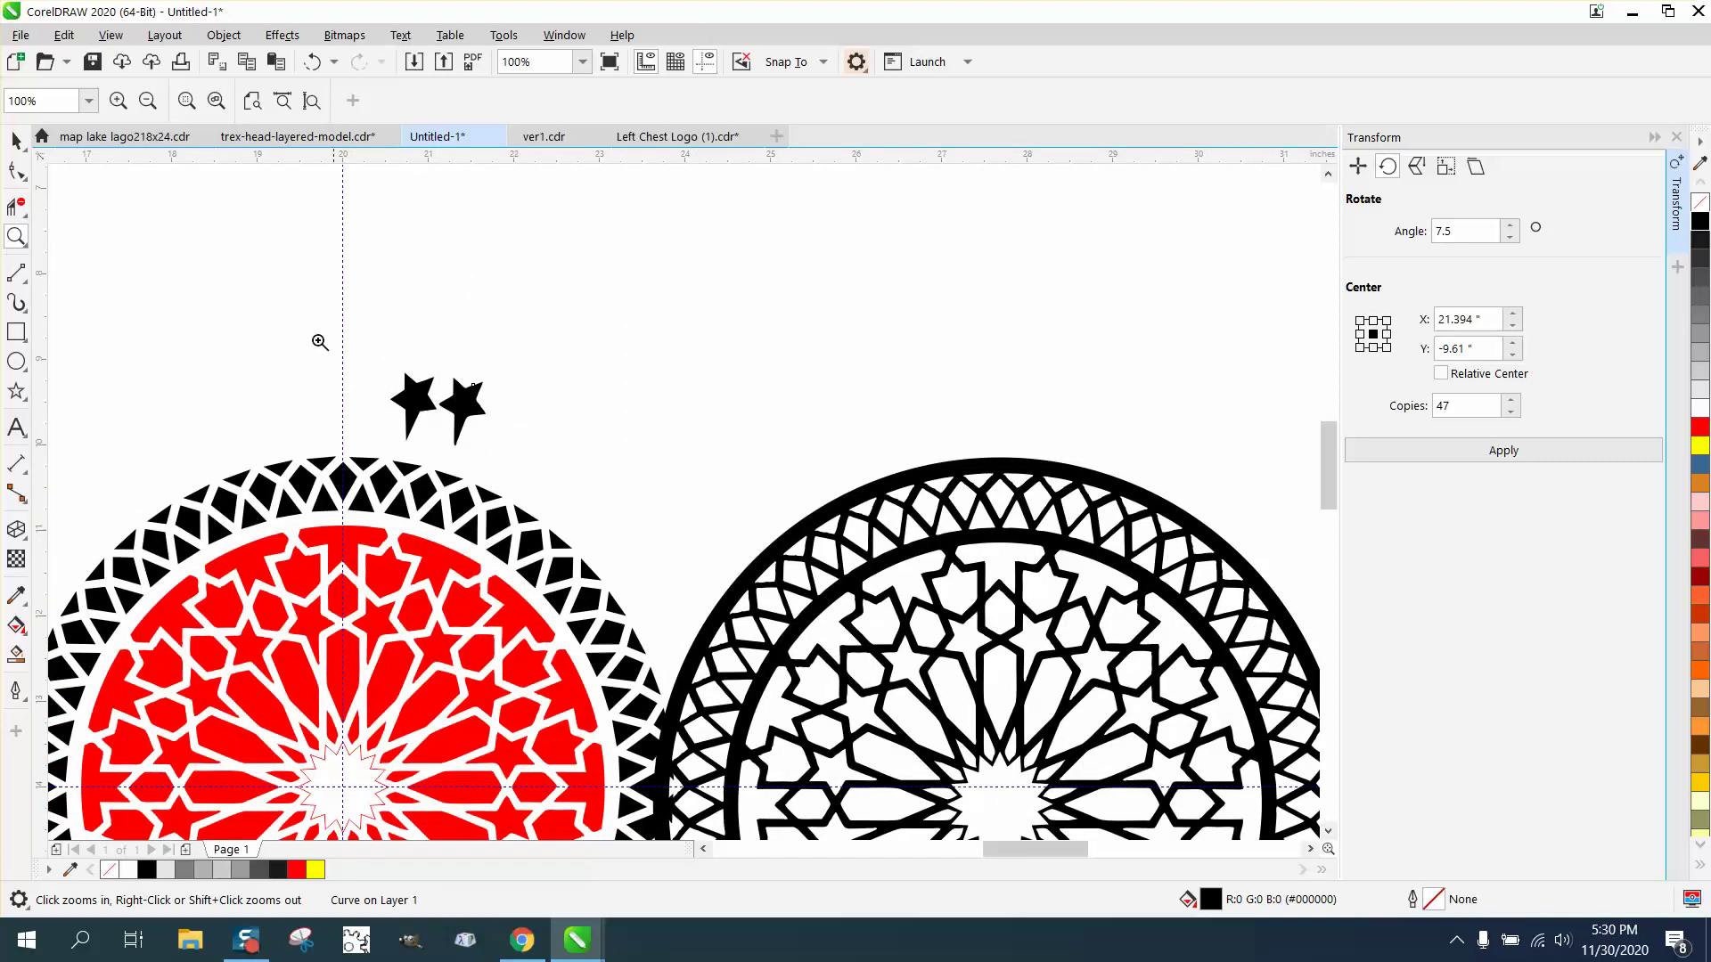
pyautogui.press('space')
pyautogui.scroll(-1, 535, 406)
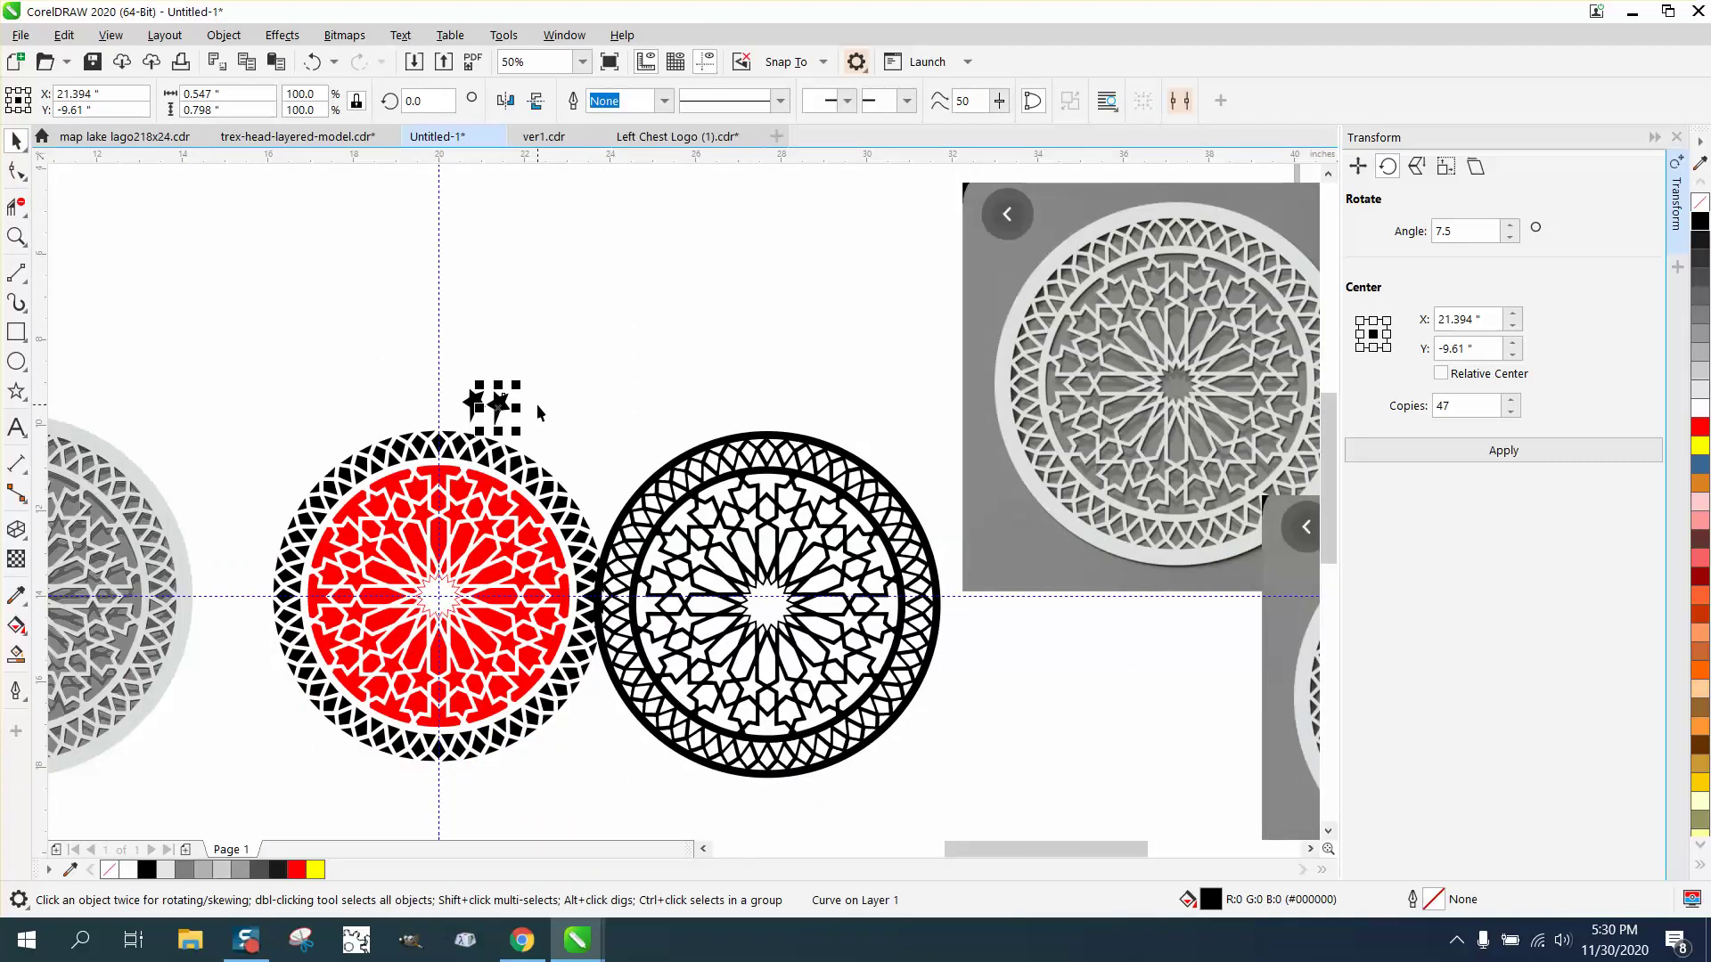